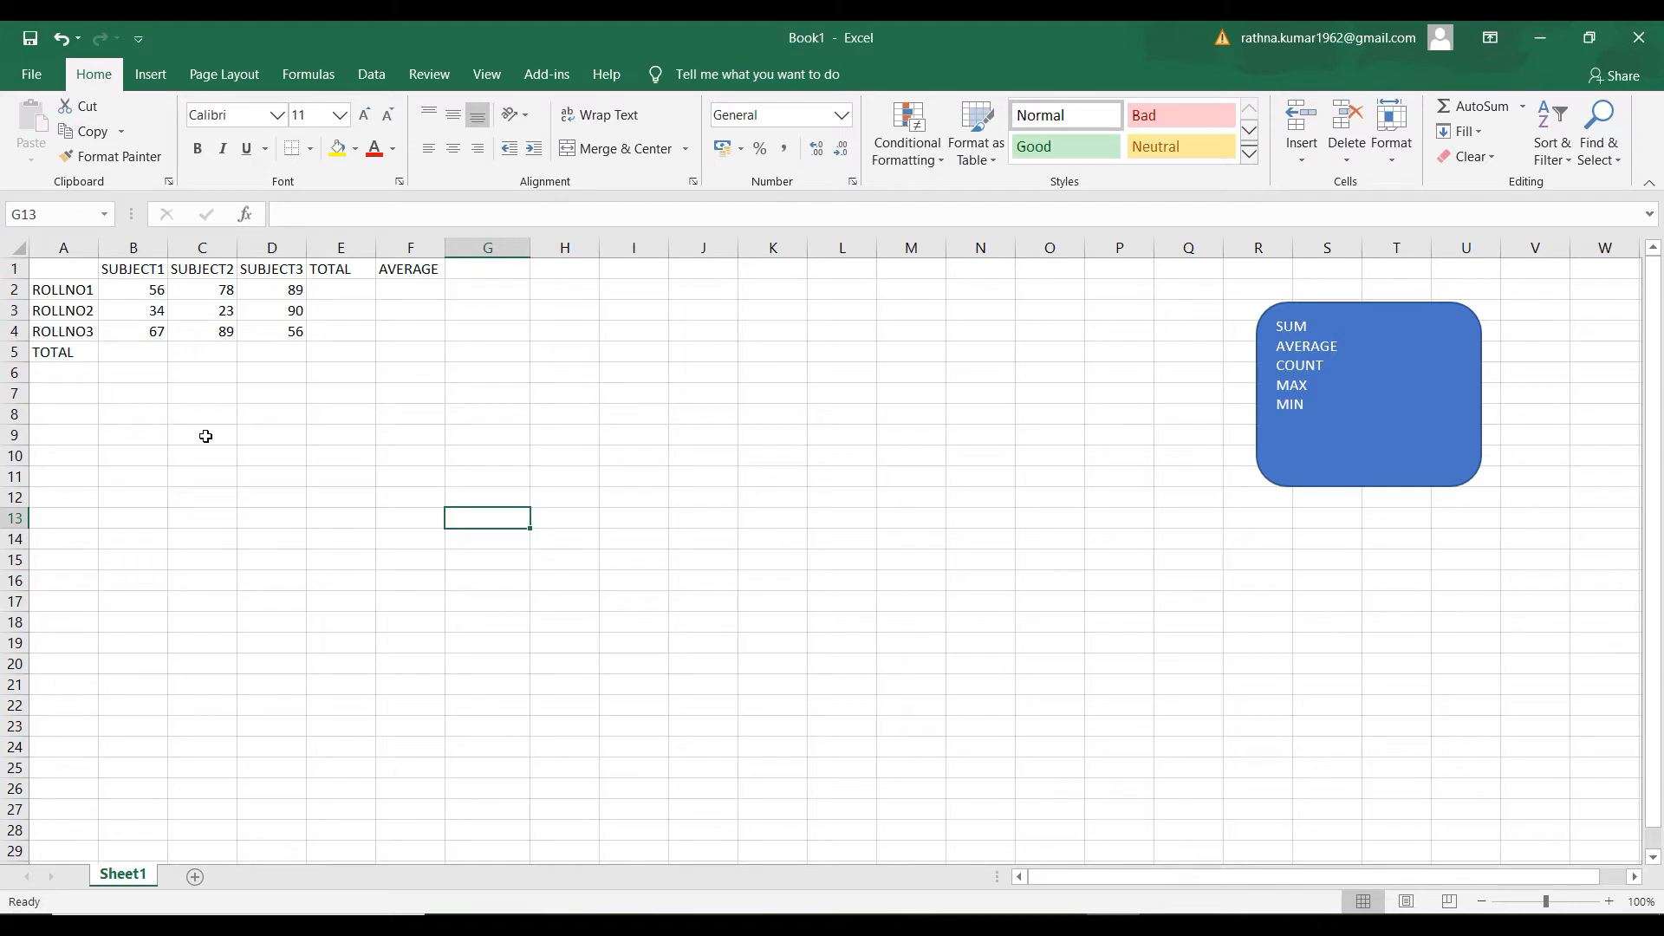
pyautogui.click(195, 437)
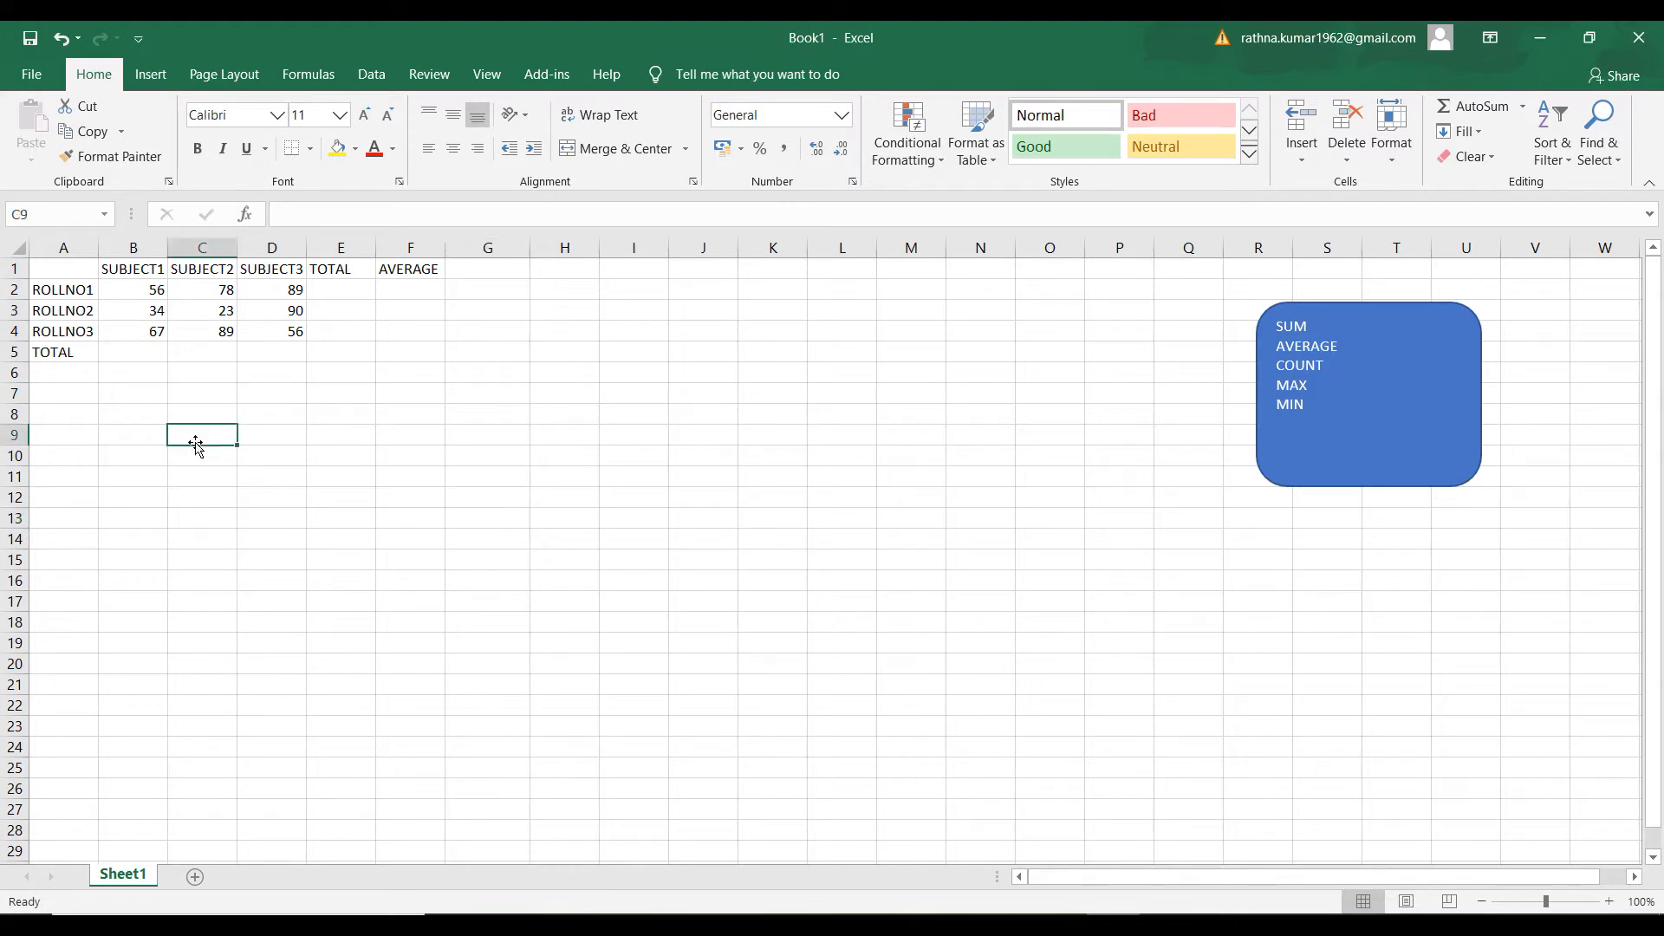
pyautogui.click(299, 438)
pyautogui.click(343, 438)
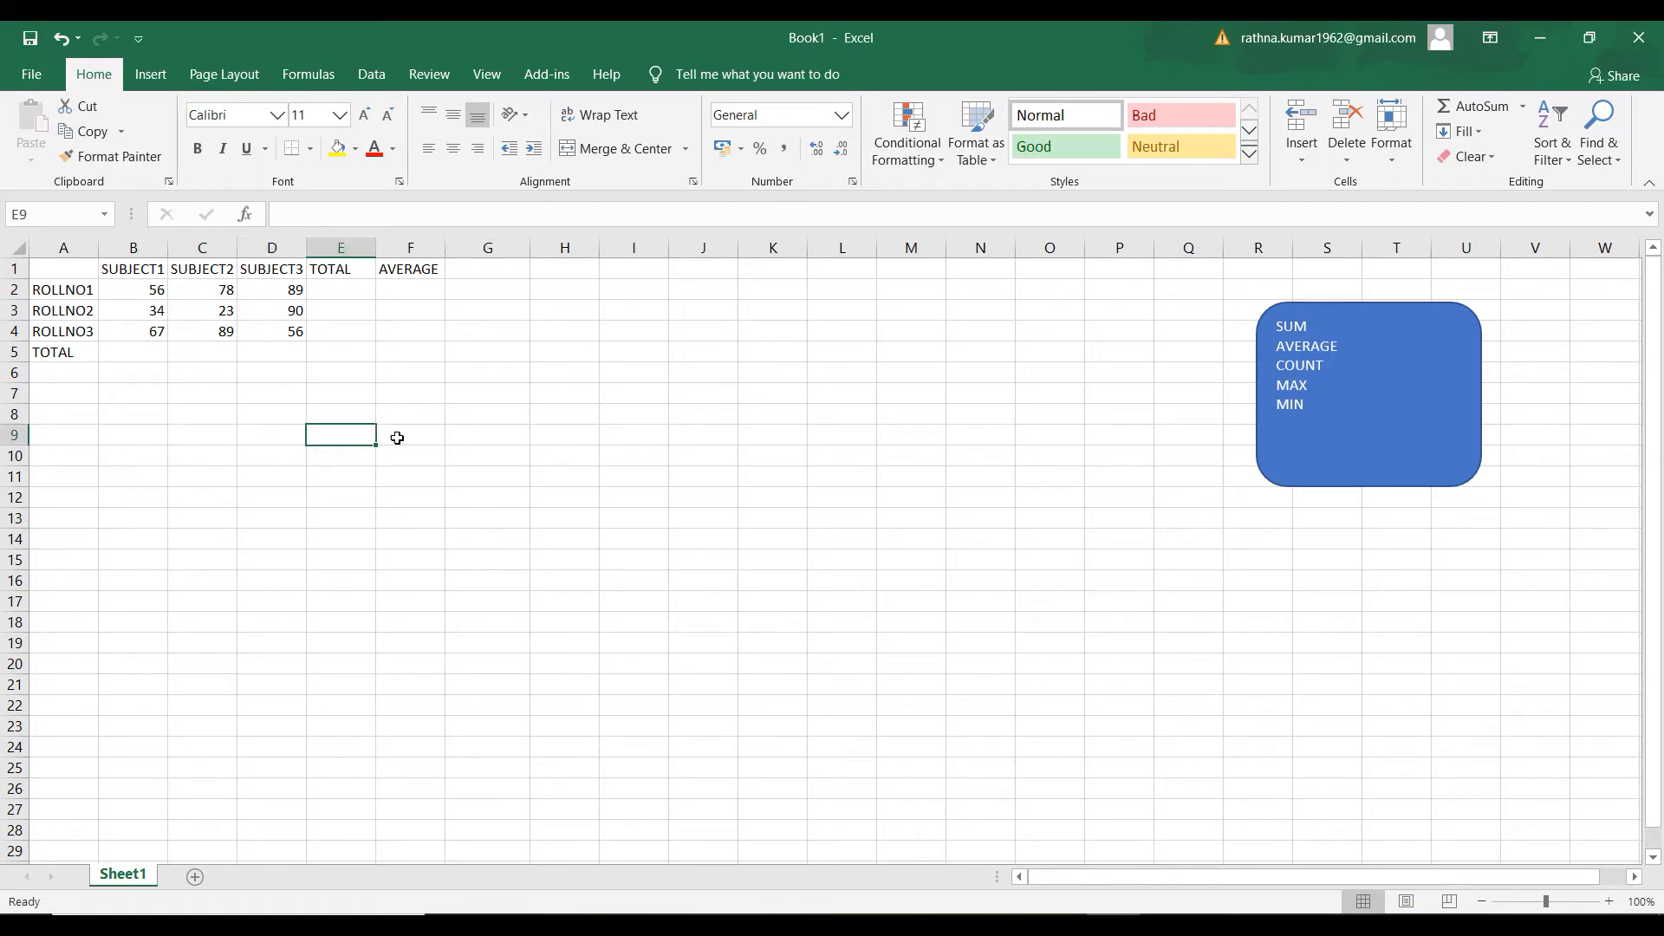
pyautogui.click(409, 441)
pyautogui.click(285, 459)
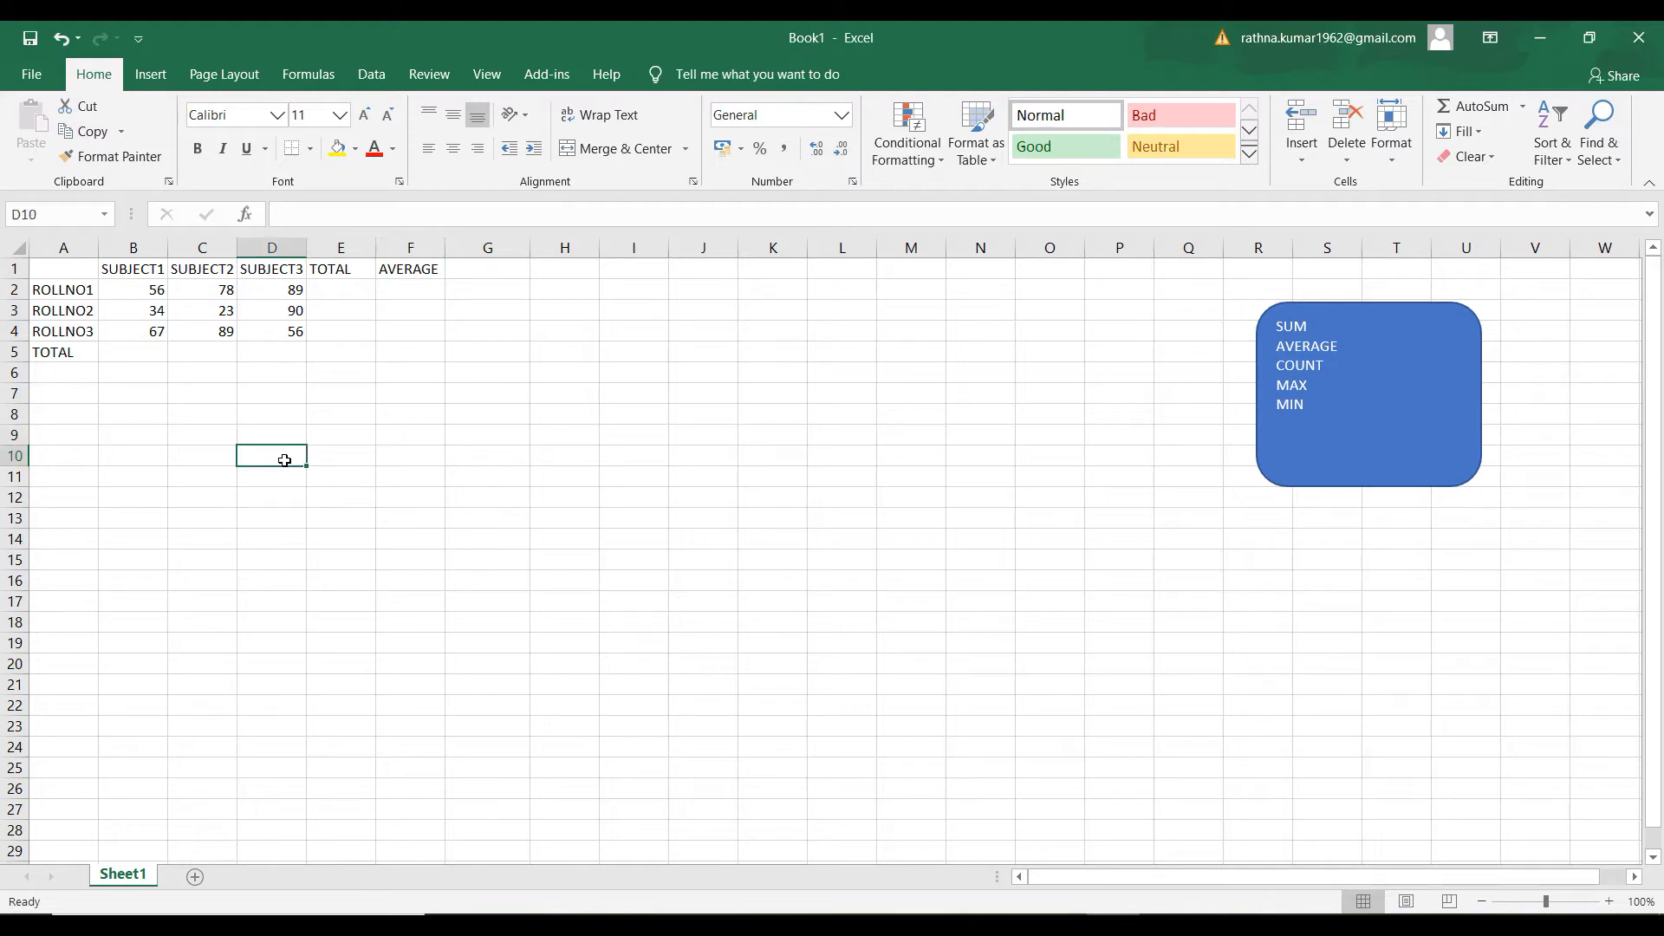
pyautogui.click(284, 438)
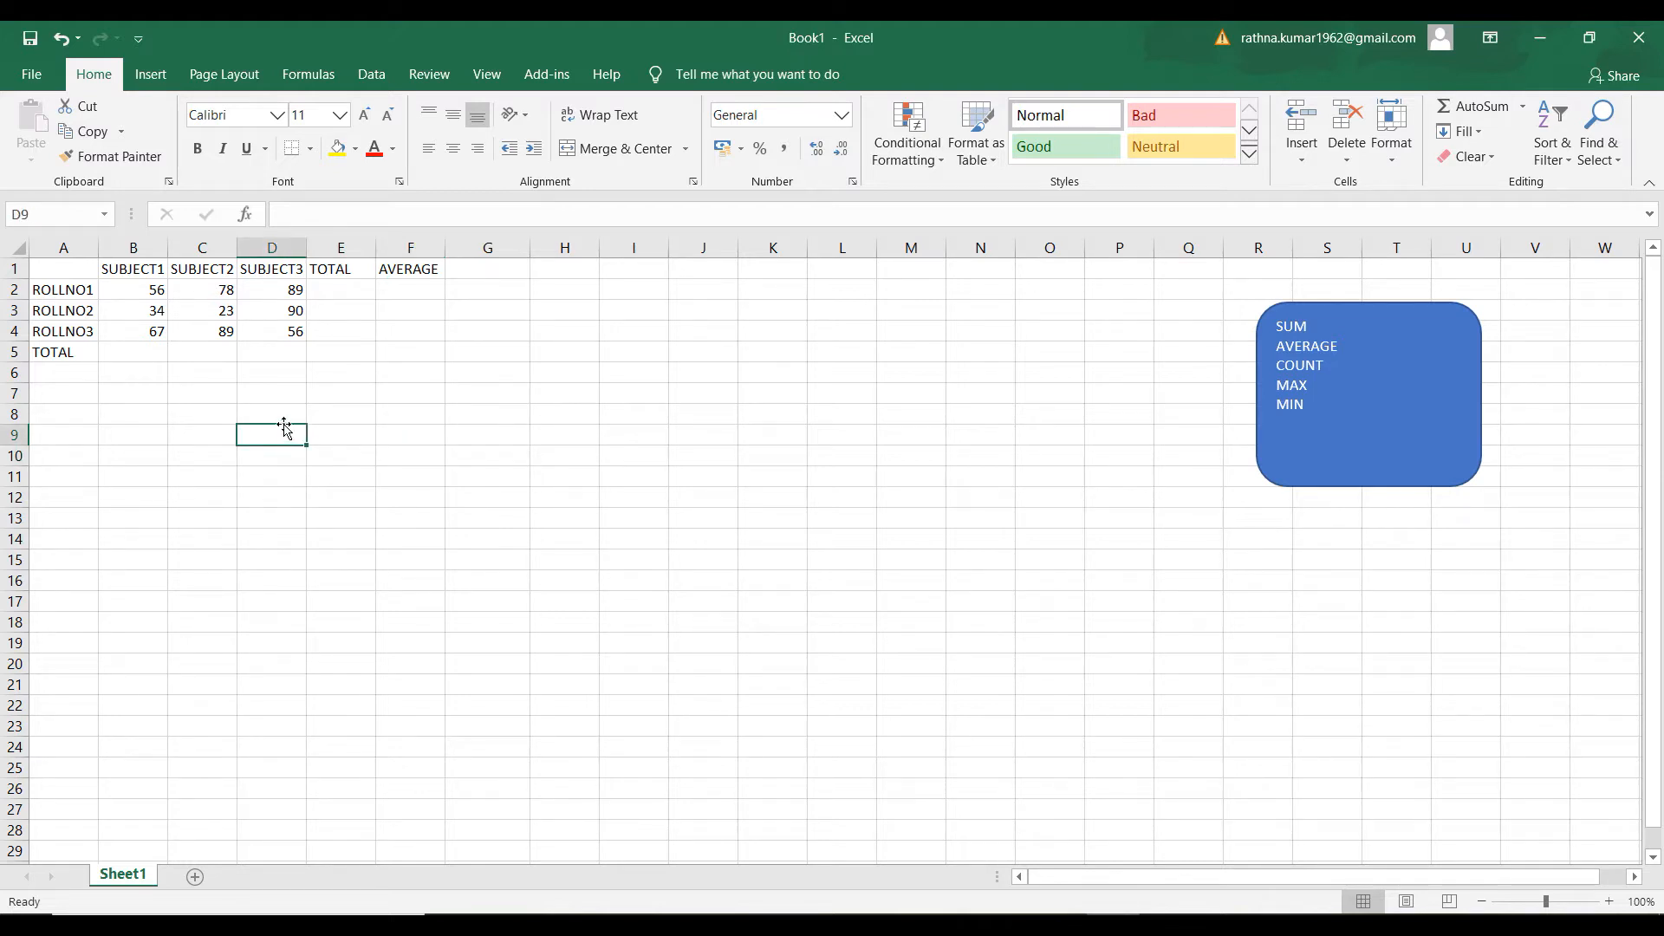
pyautogui.click(198, 407)
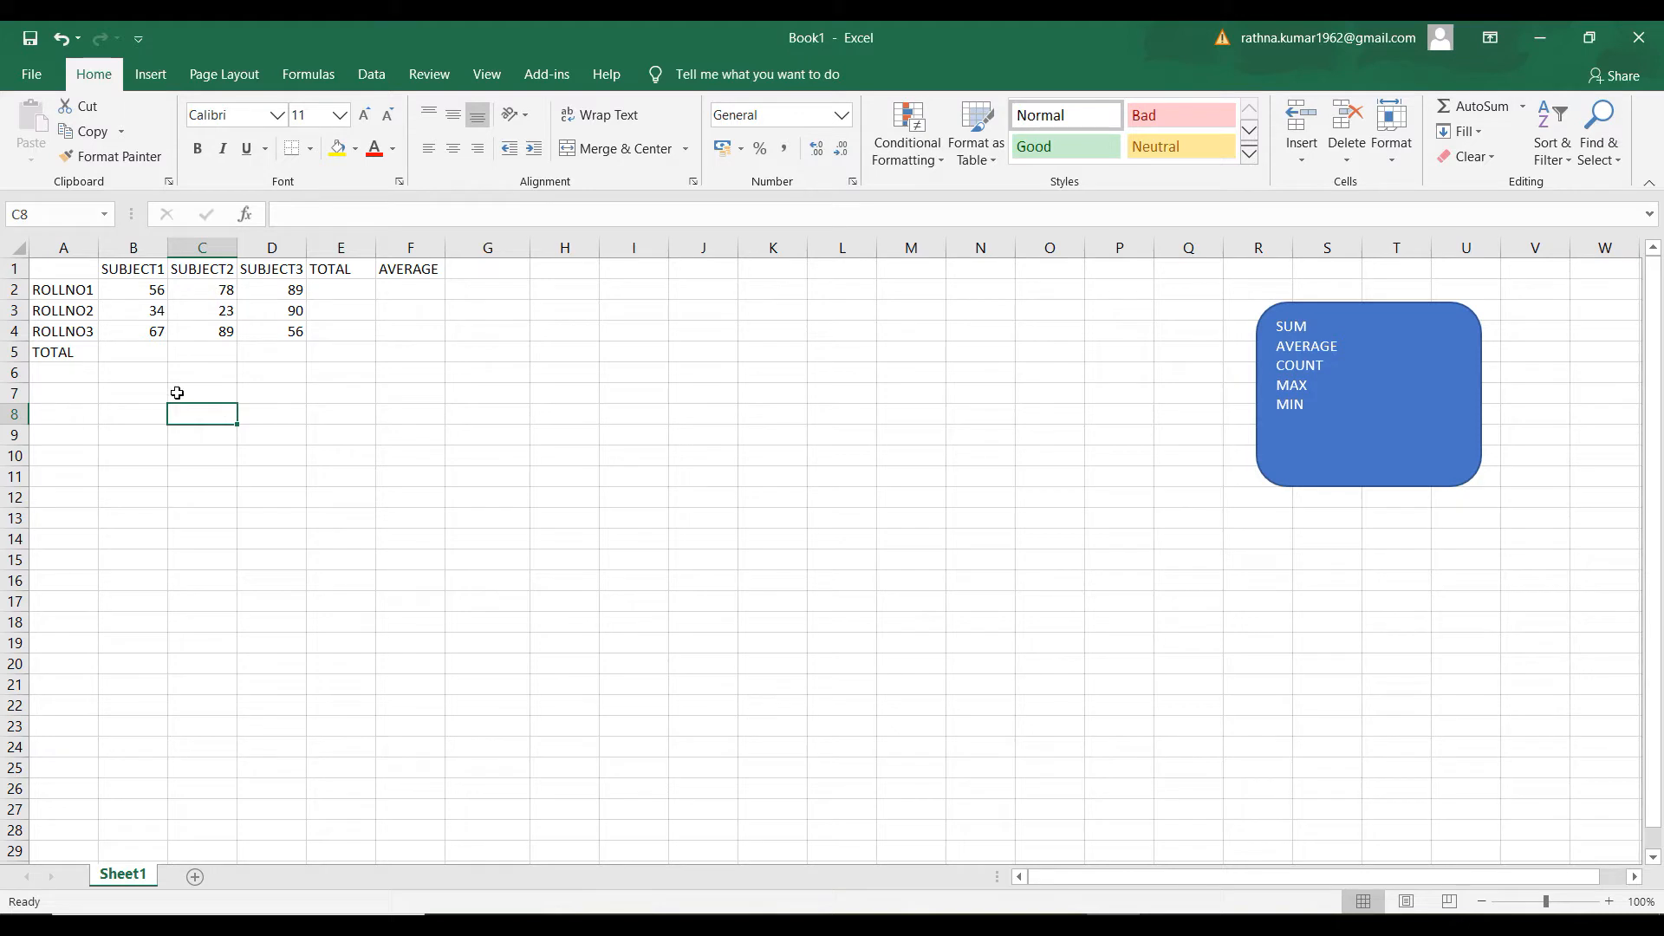
pyautogui.moveTo(184, 375); pyautogui.dragTo(198, 560)
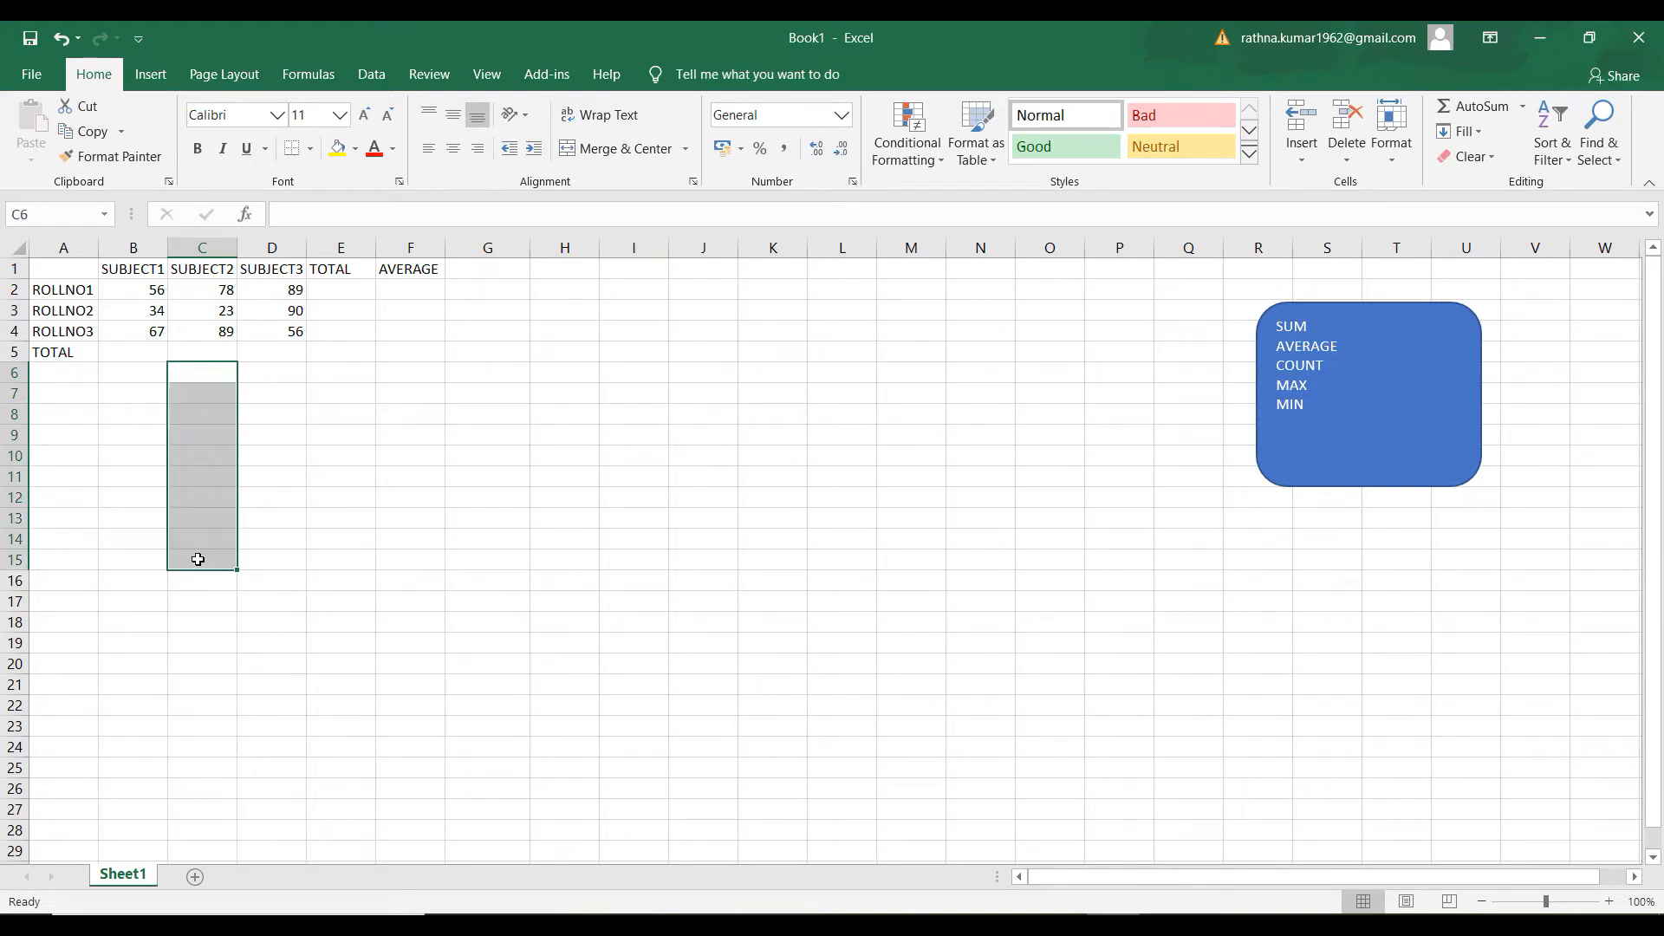
pyautogui.click(112, 475)
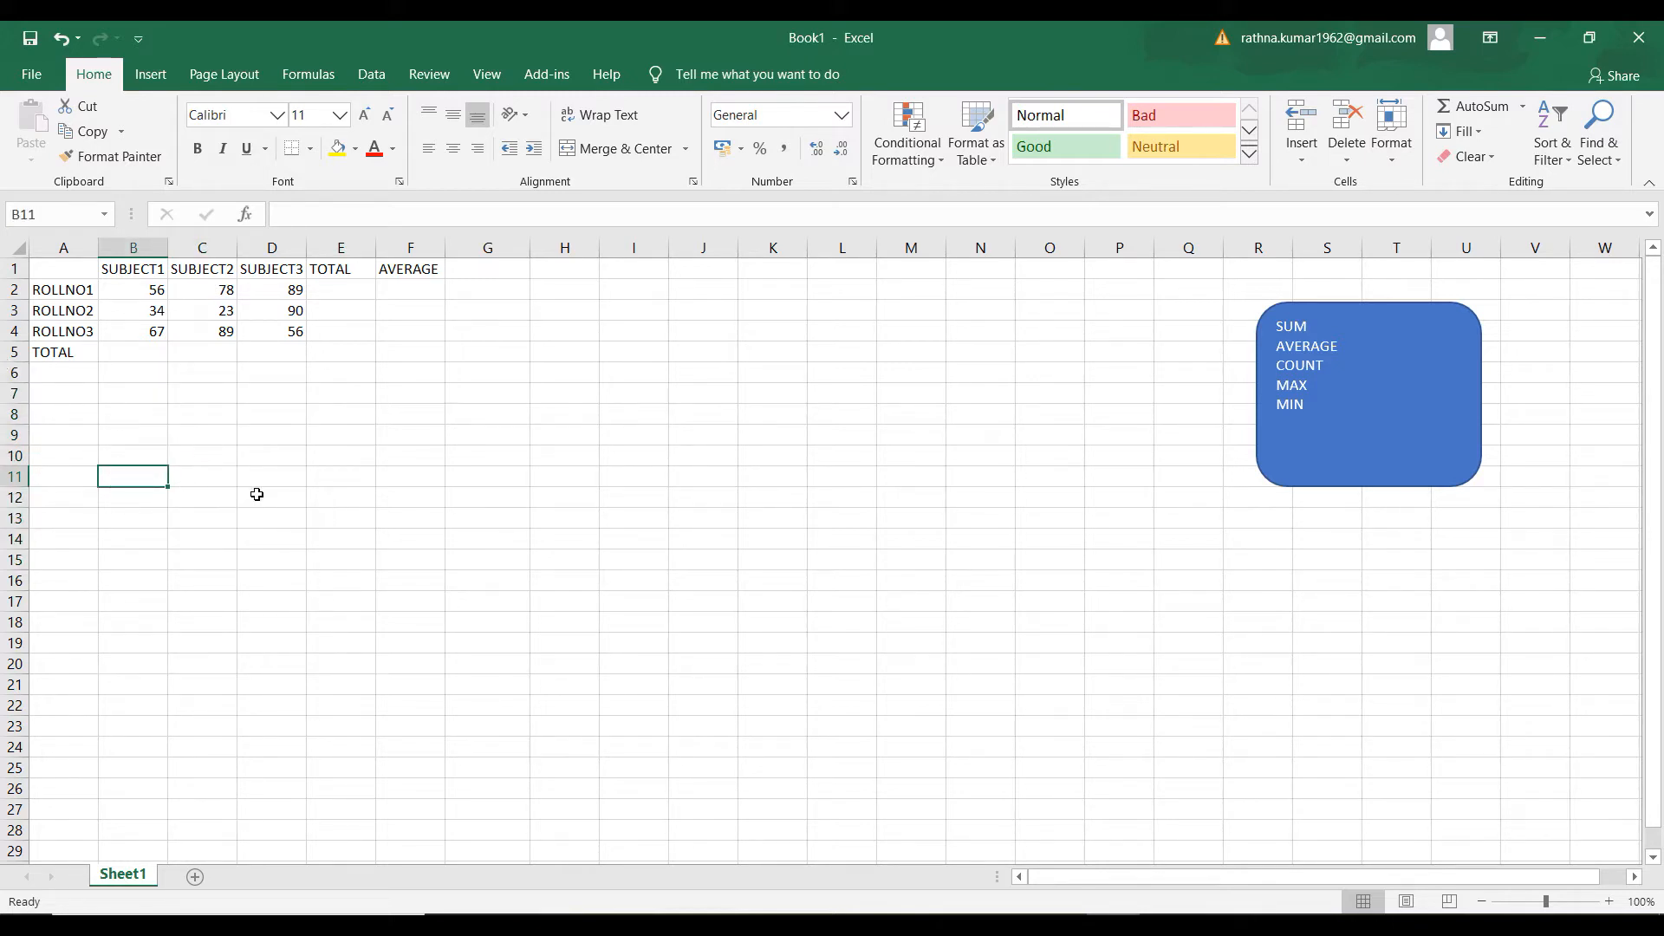
pyautogui.moveTo(221, 376); pyautogui.dragTo(201, 631)
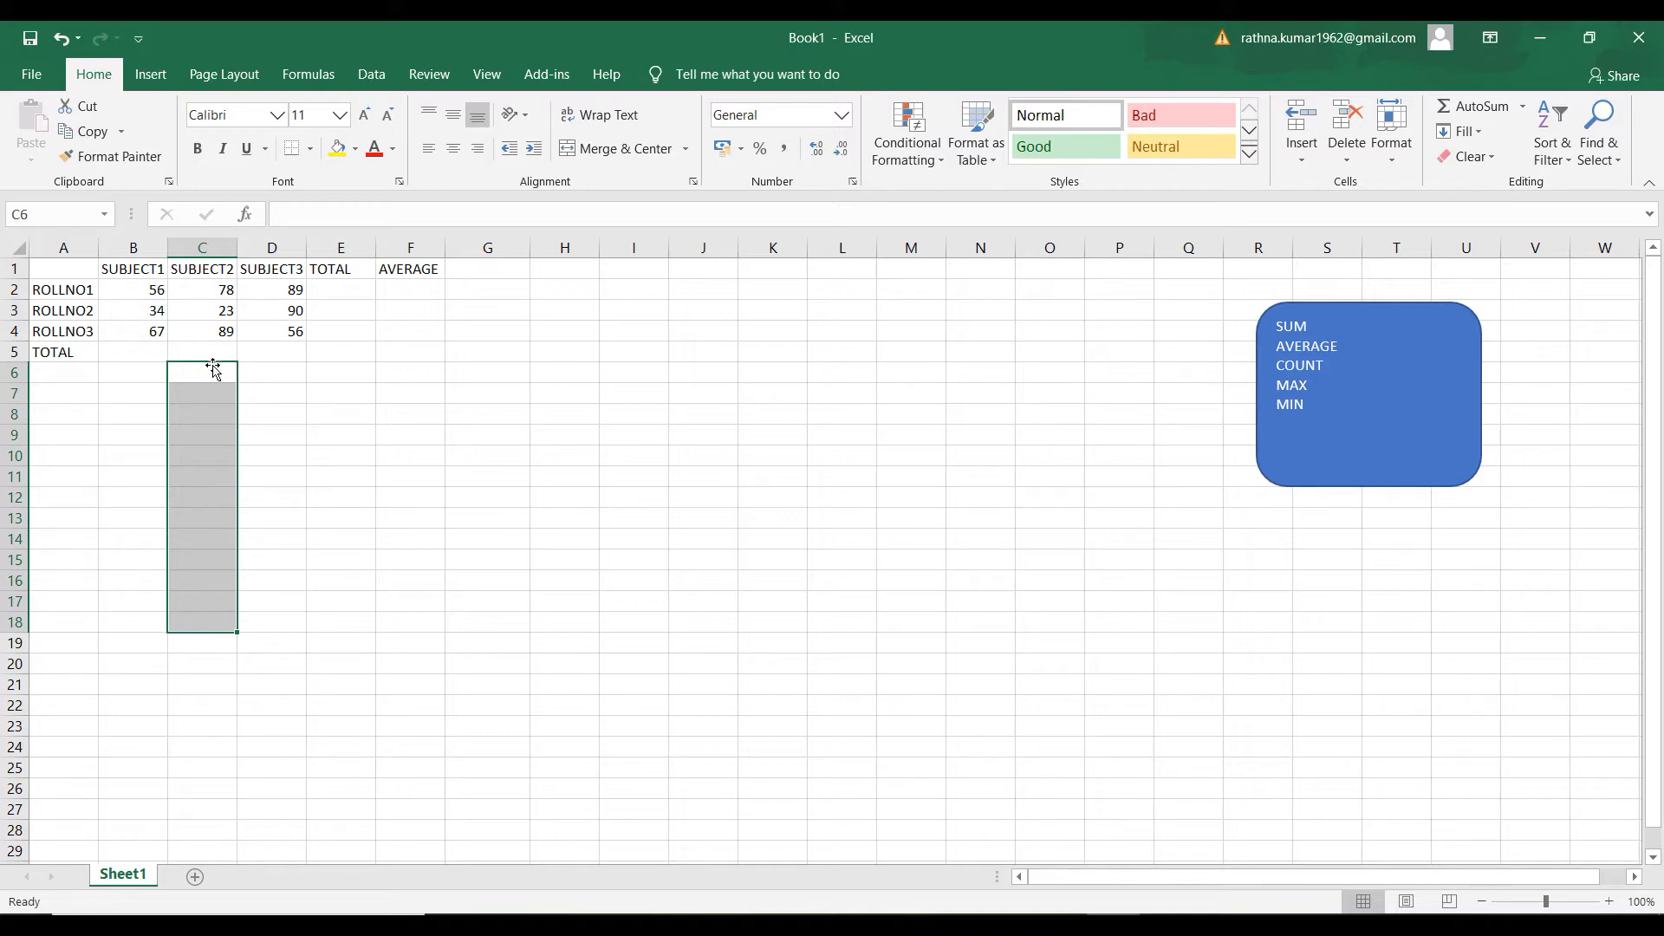
pyautogui.click(268, 452)
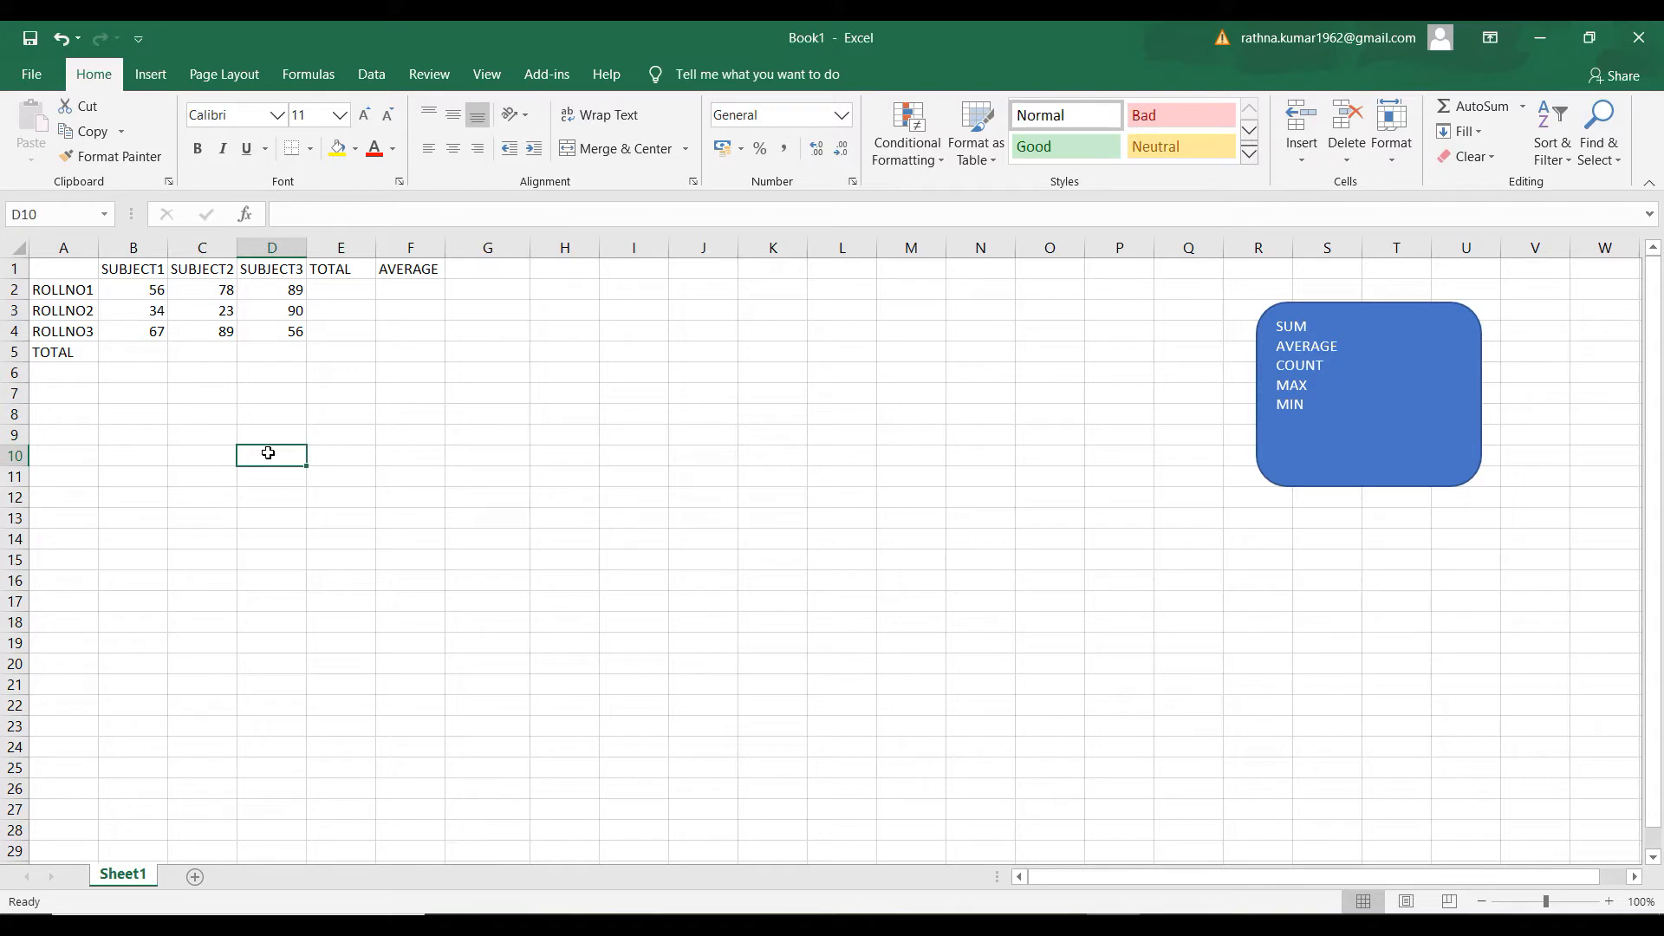
pyautogui.click(207, 397)
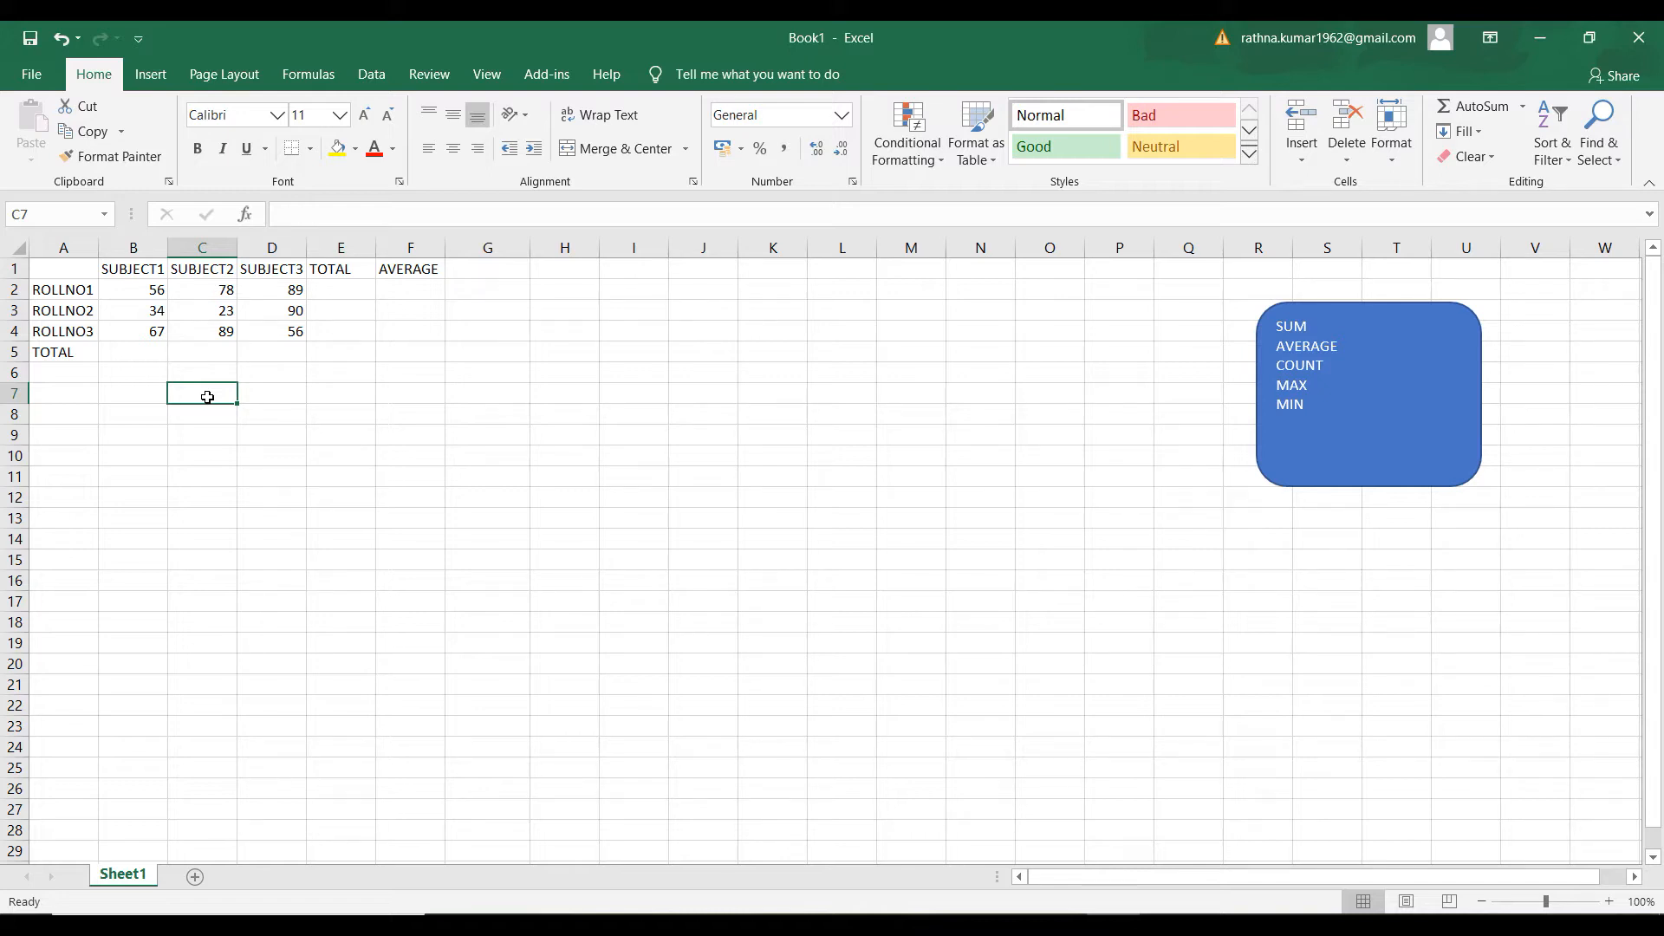
pyautogui.click(203, 459)
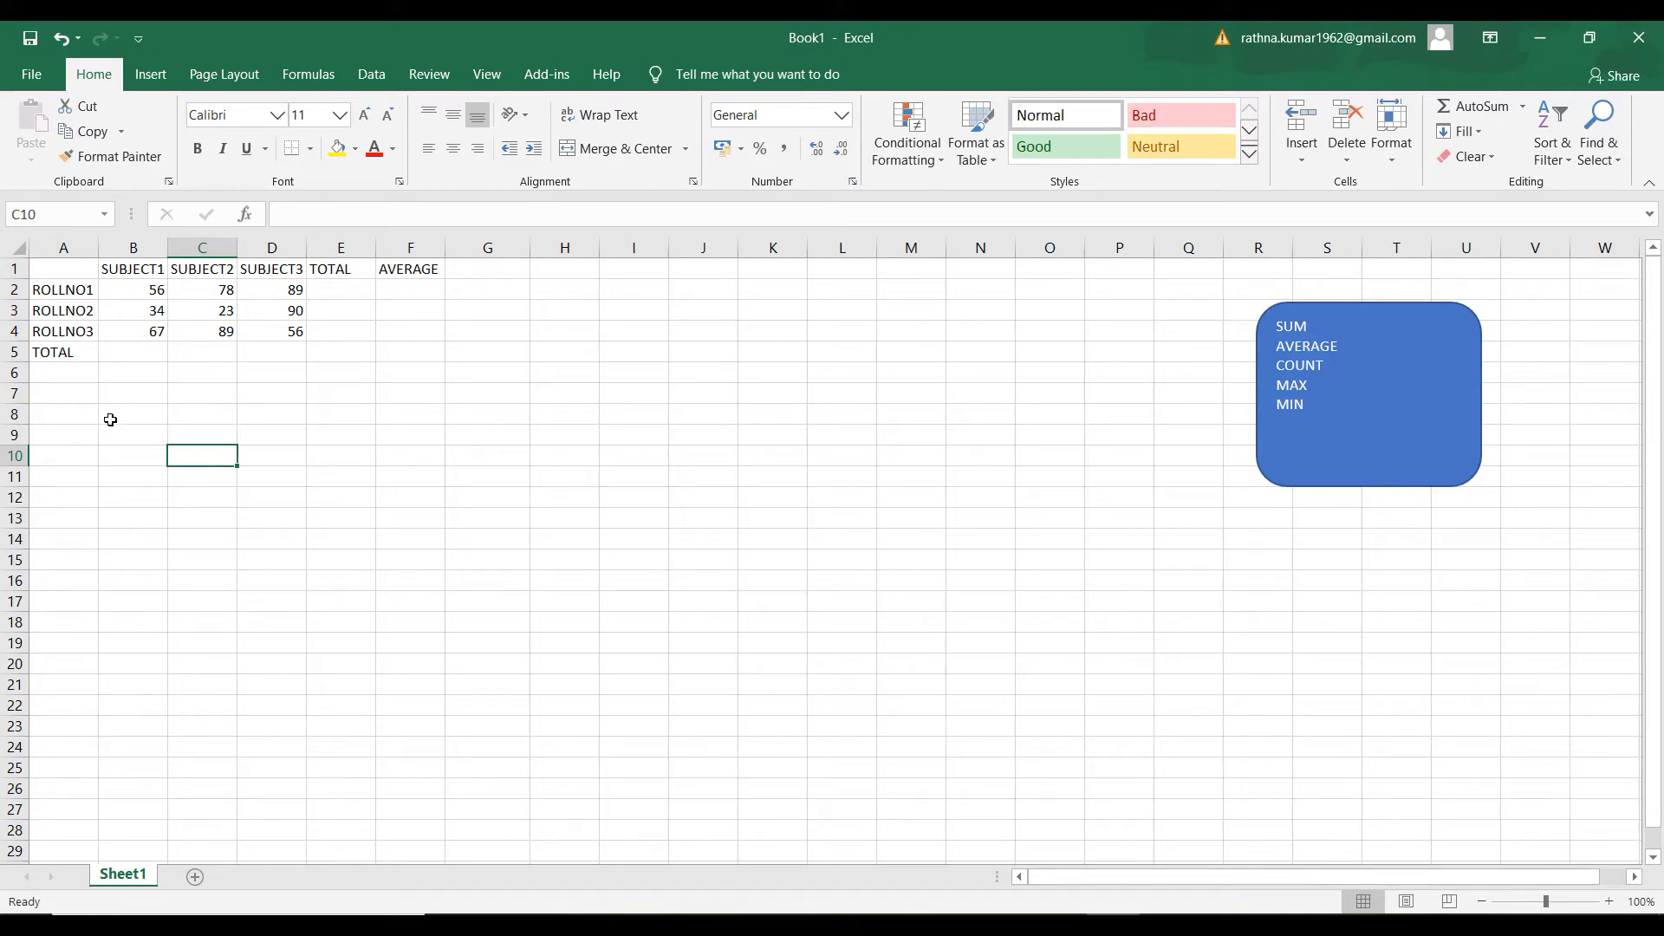
pyautogui.click(89, 401)
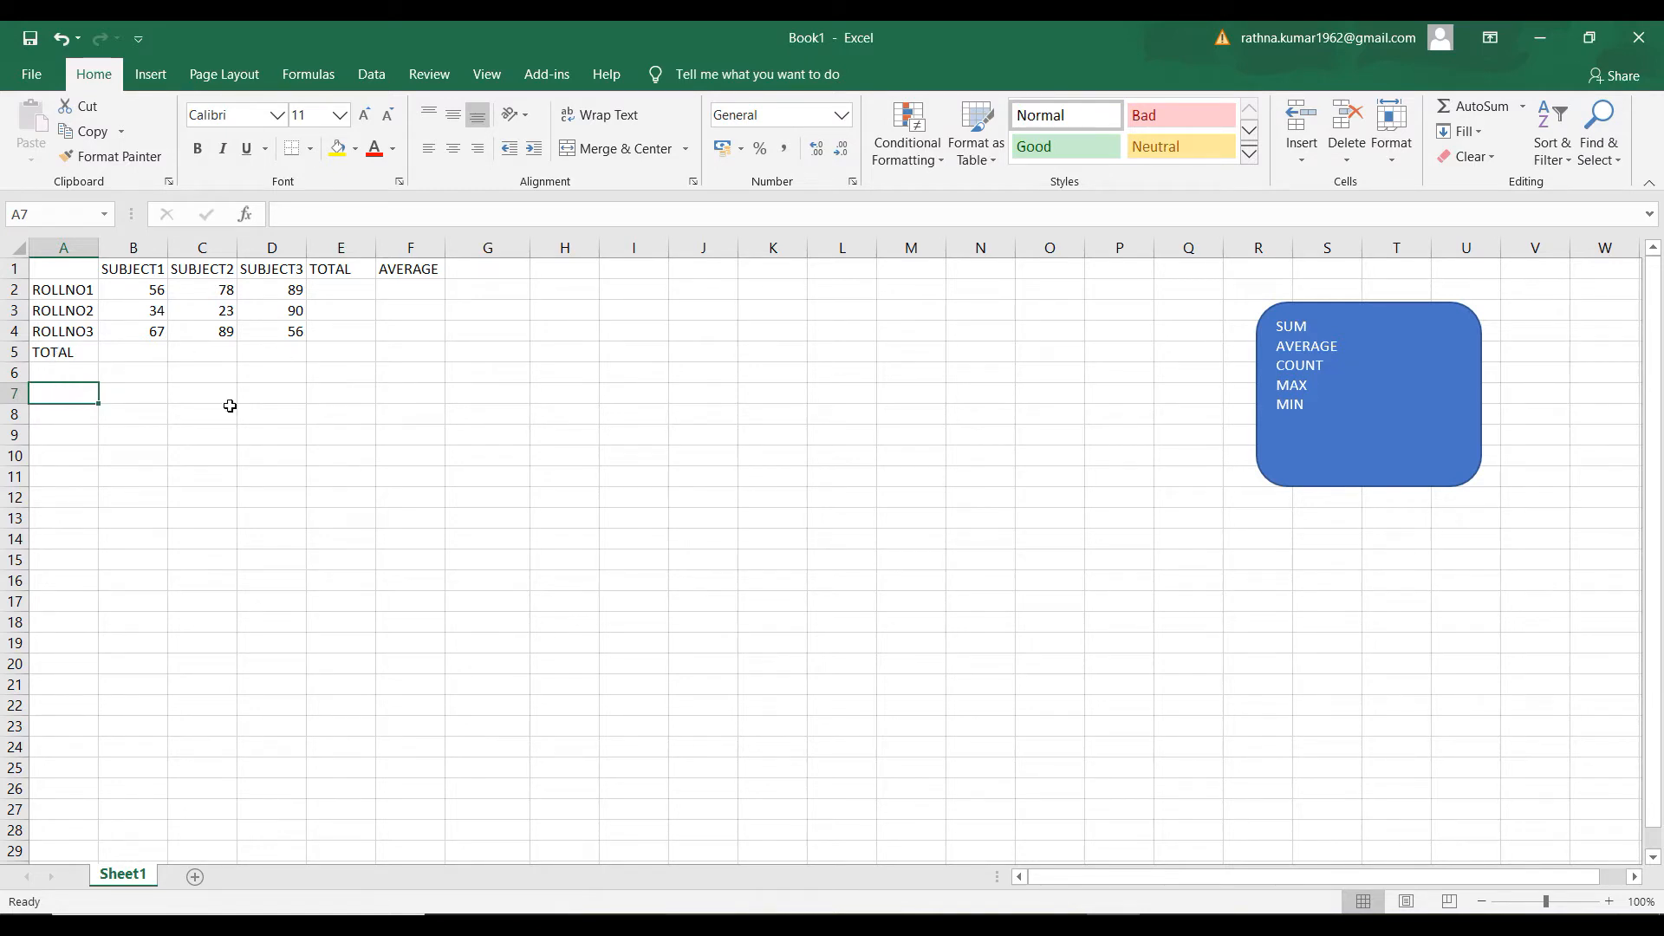
pyautogui.click(657, 445)
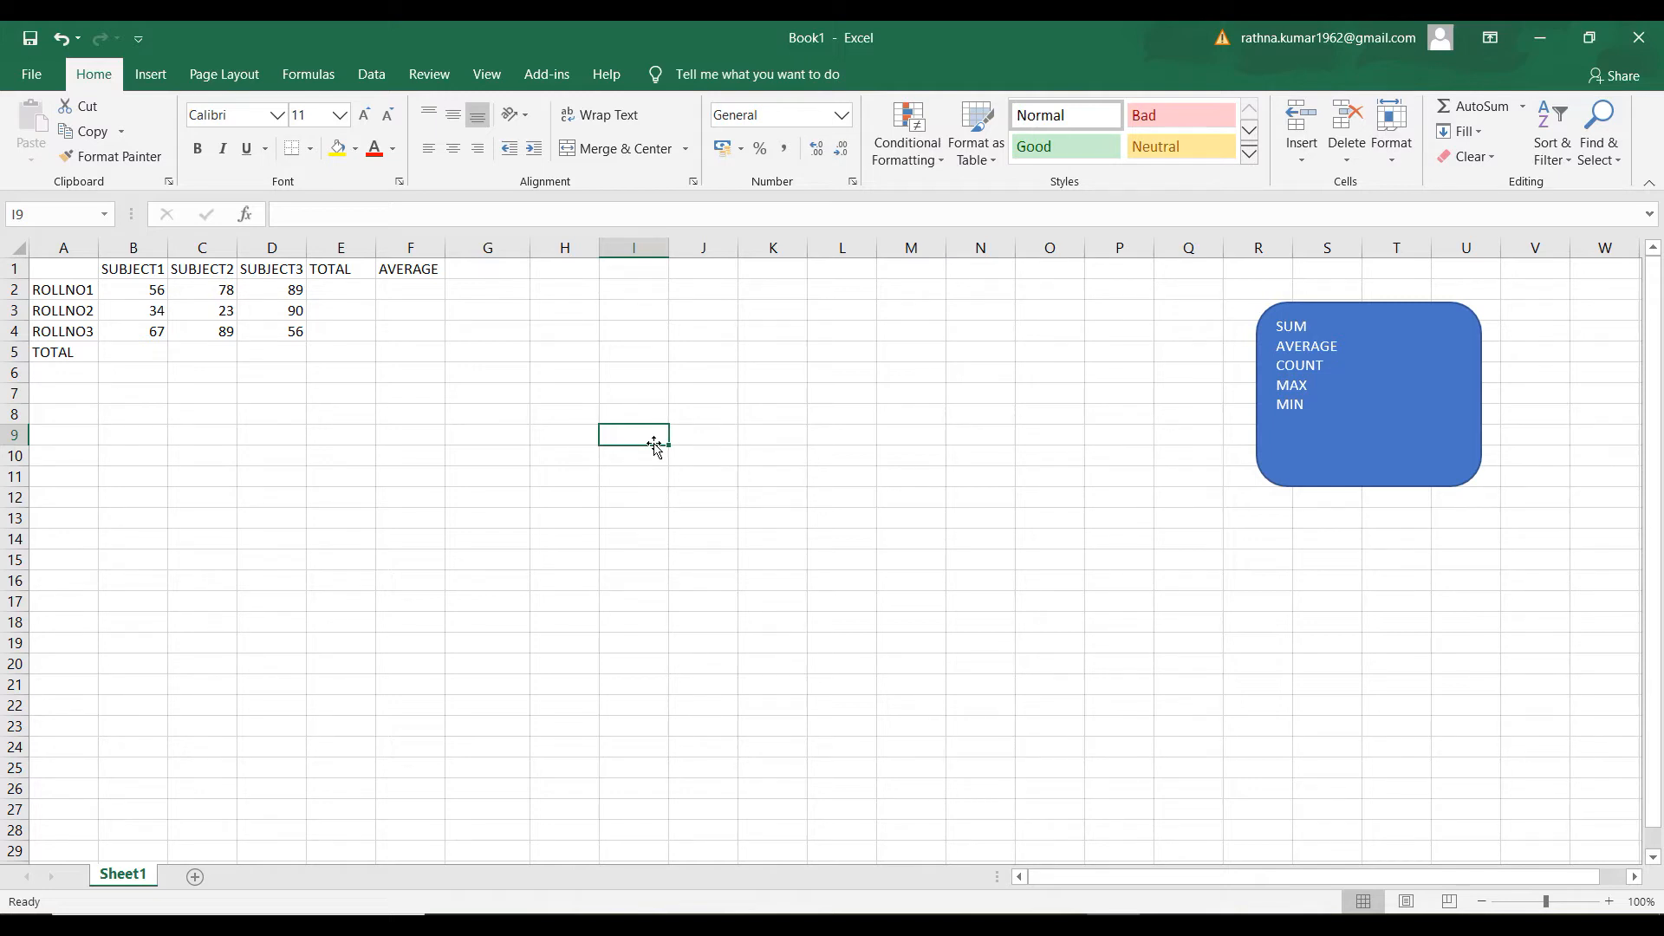
# Examine the roll numbers, the subject marks and the empty TOTAL cell in the marks table
pyautogui.click(334, 291)
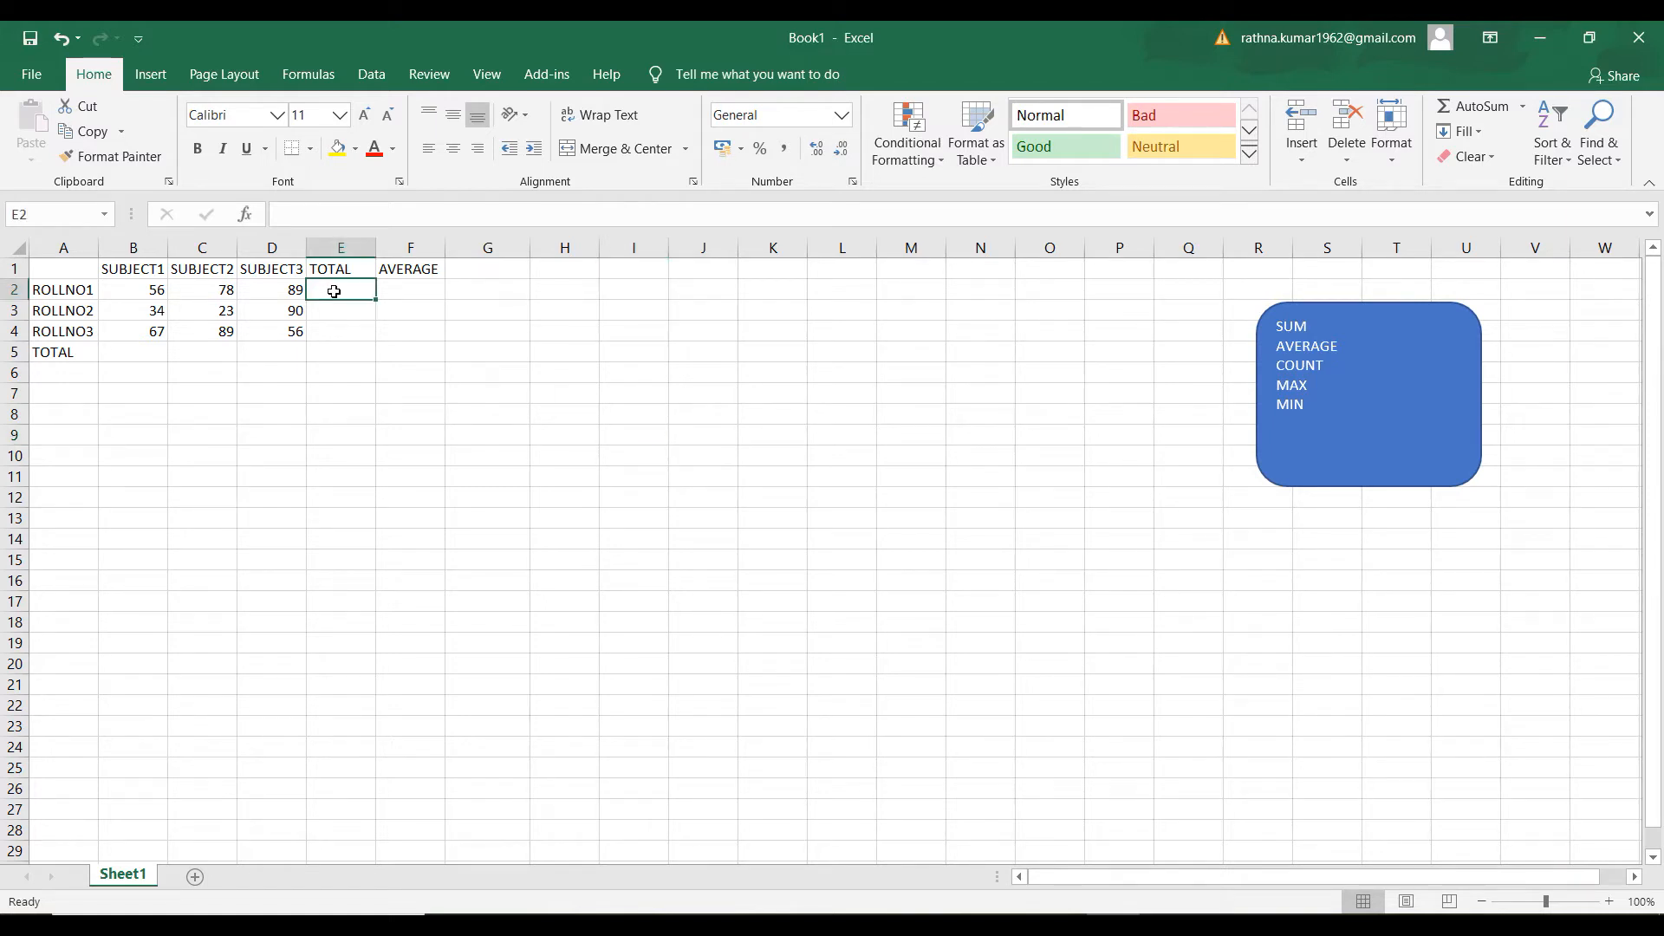
pyautogui.click(40, 293)
pyautogui.click(42, 332)
pyautogui.click(66, 302)
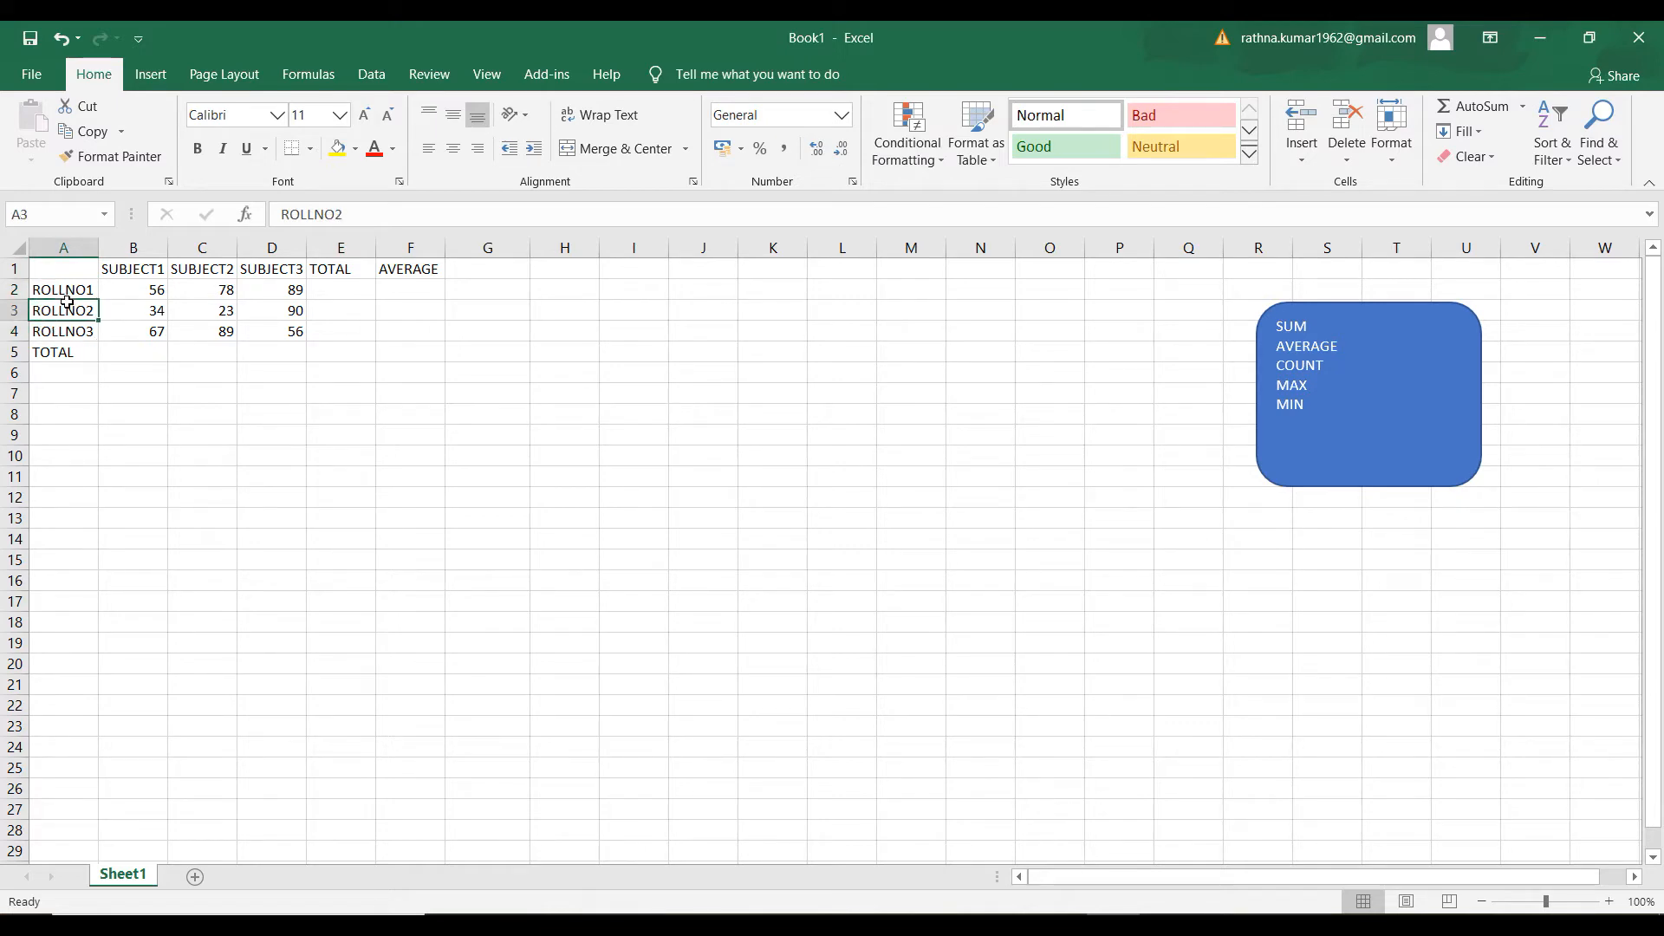
pyautogui.click(71, 292)
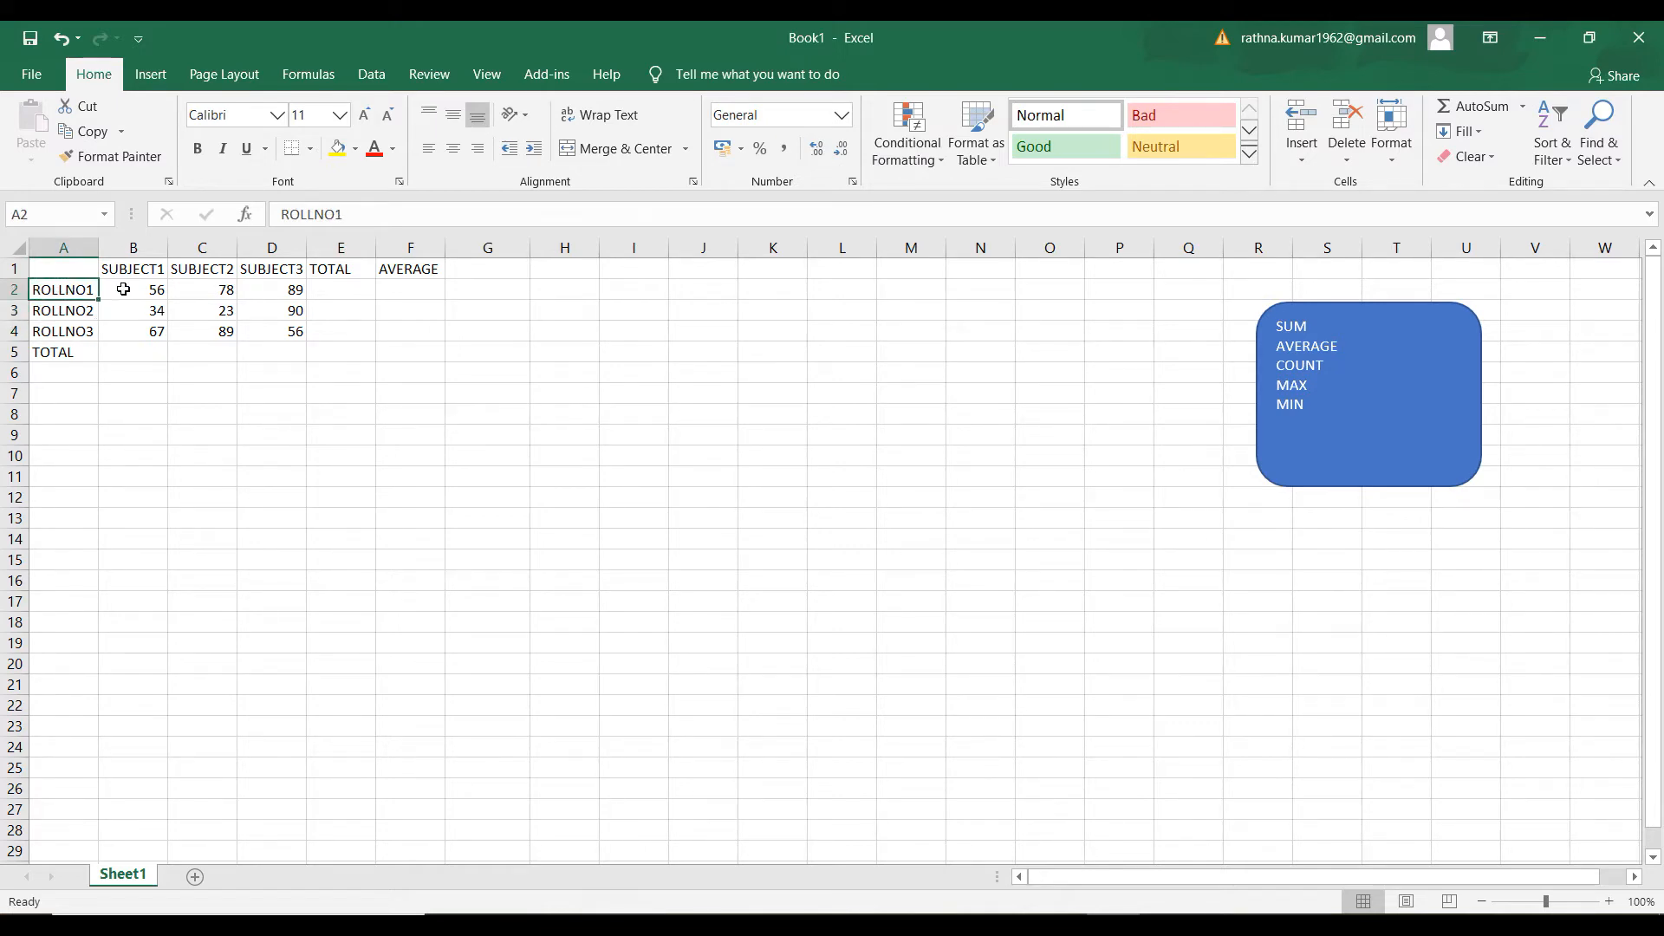
pyautogui.click(124, 289)
pyautogui.click(216, 291)
pyautogui.click(257, 291)
pyautogui.click(258, 312)
pyautogui.click(208, 309)
pyautogui.click(161, 310)
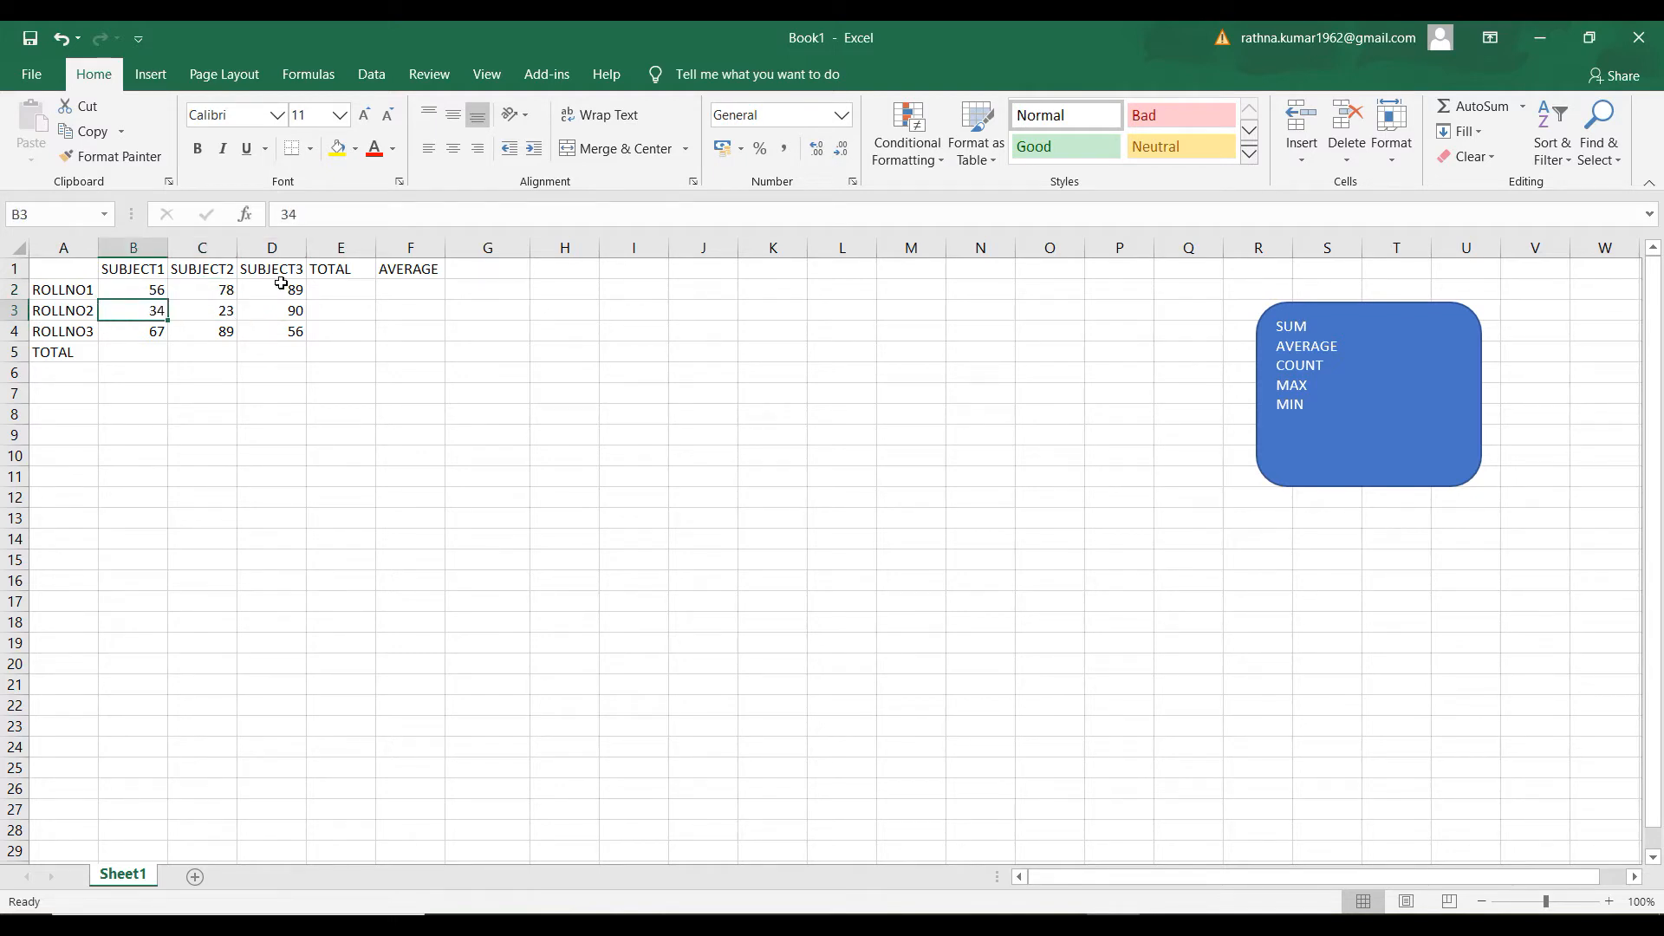
# Calculate ROLLNO1's total in E2 with the formula =SUM(B2:D2) and check the entered formula
pyautogui.click(319, 287)
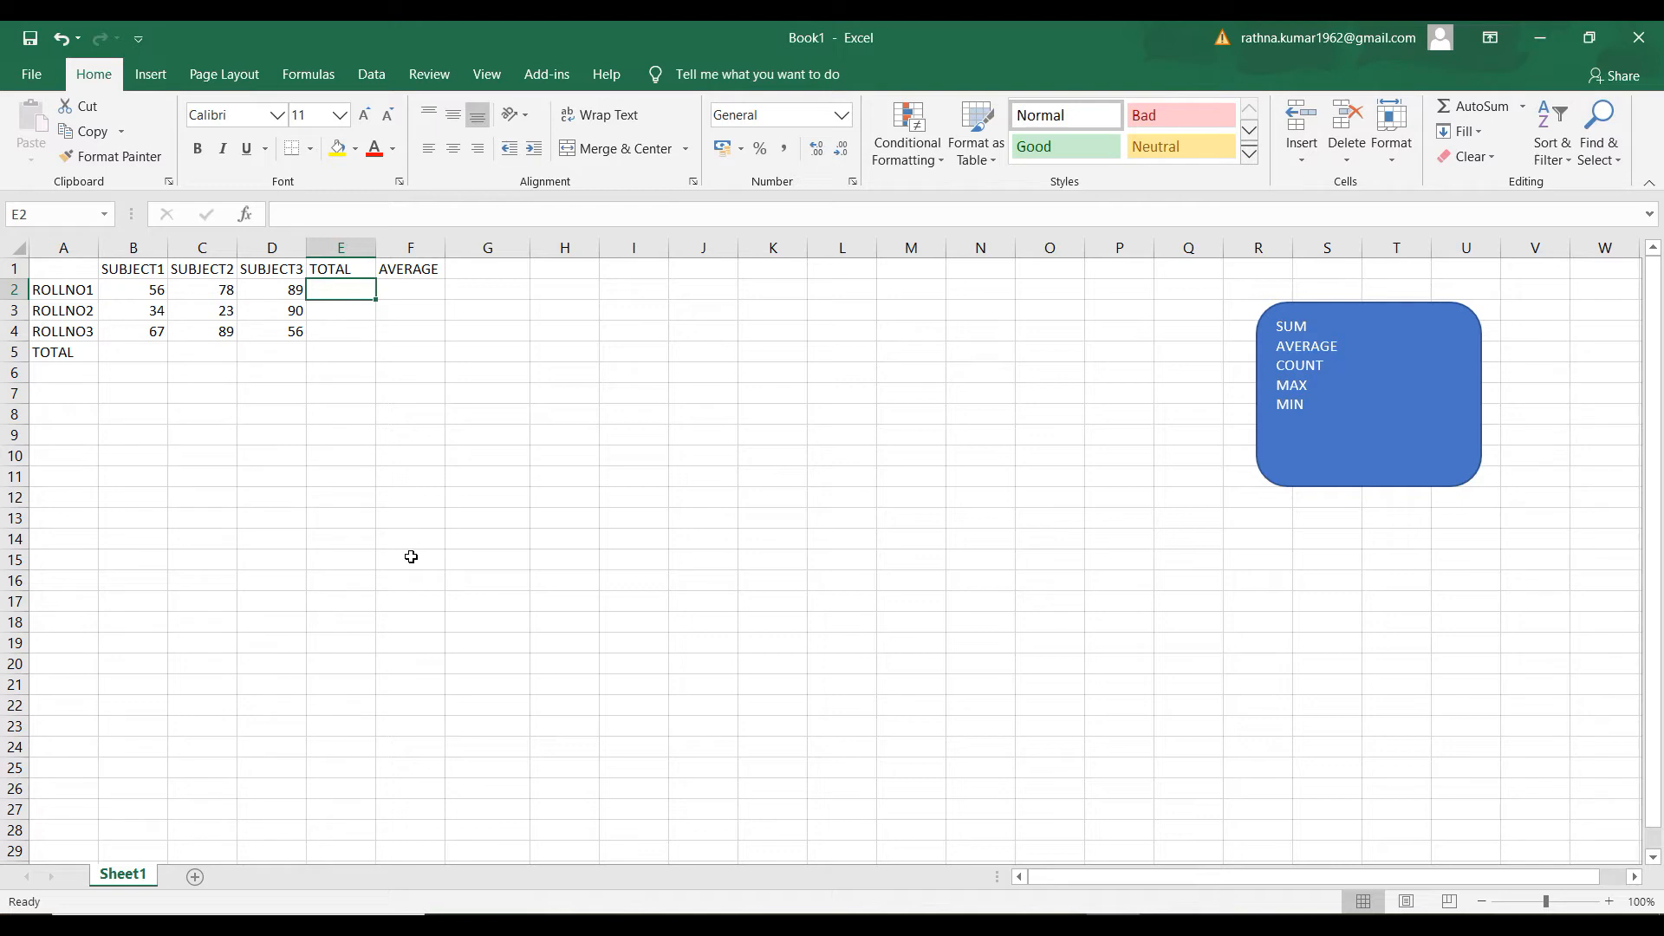
pyautogui.write('=')
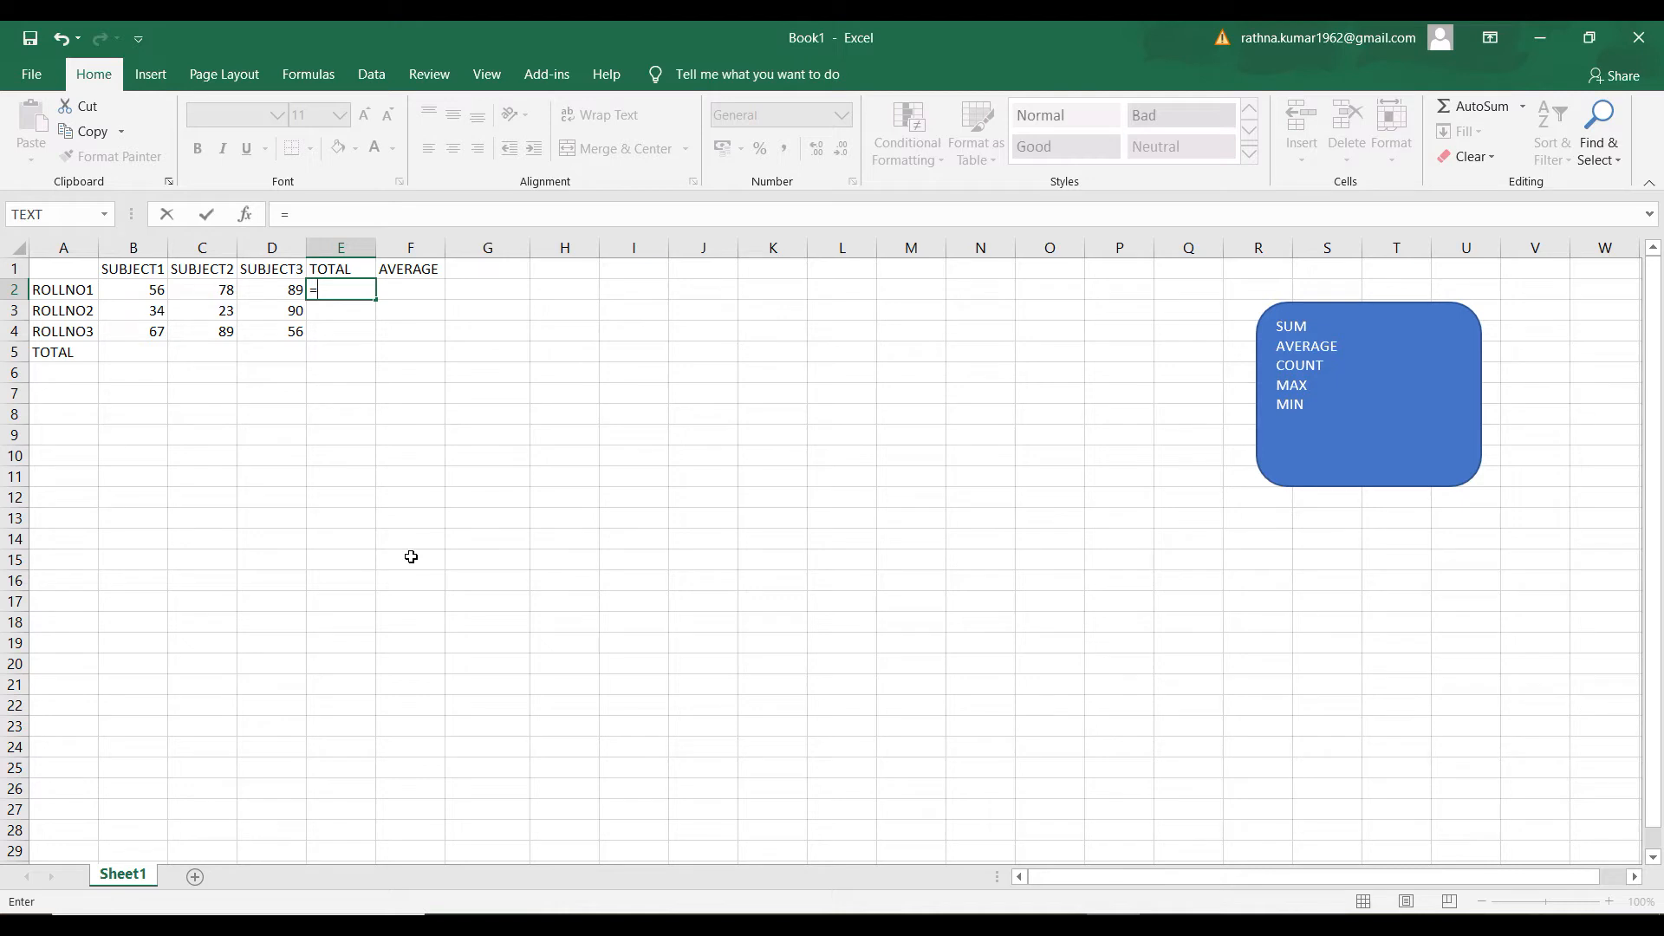
pyautogui.write('SUM')
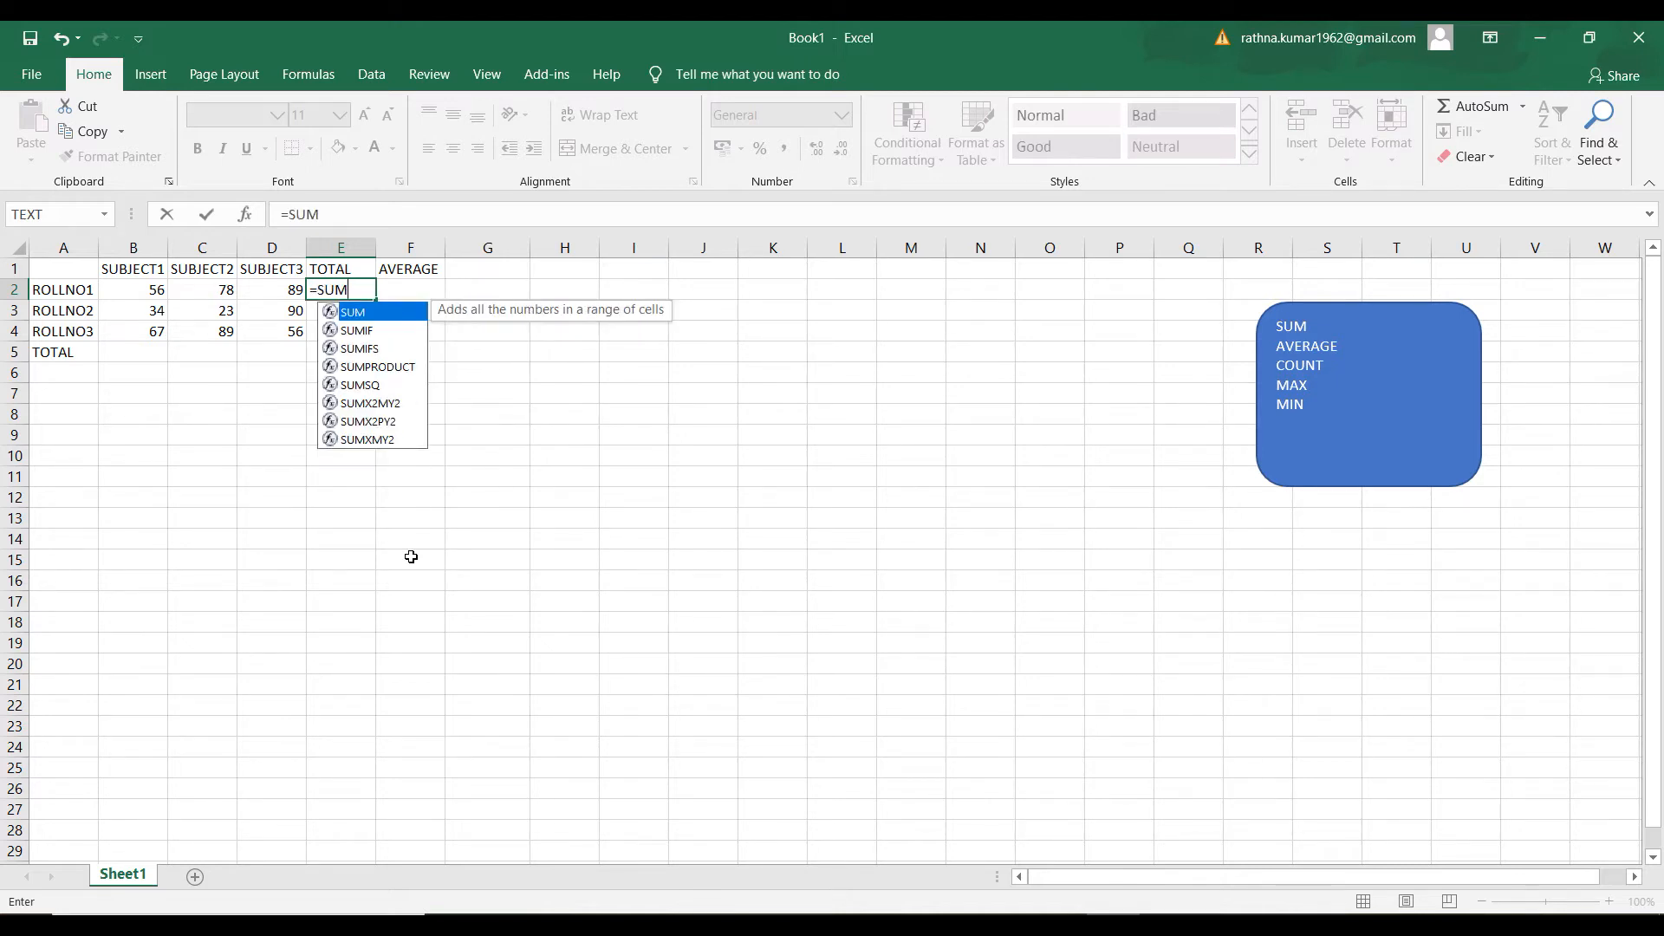
pyautogui.write('(')
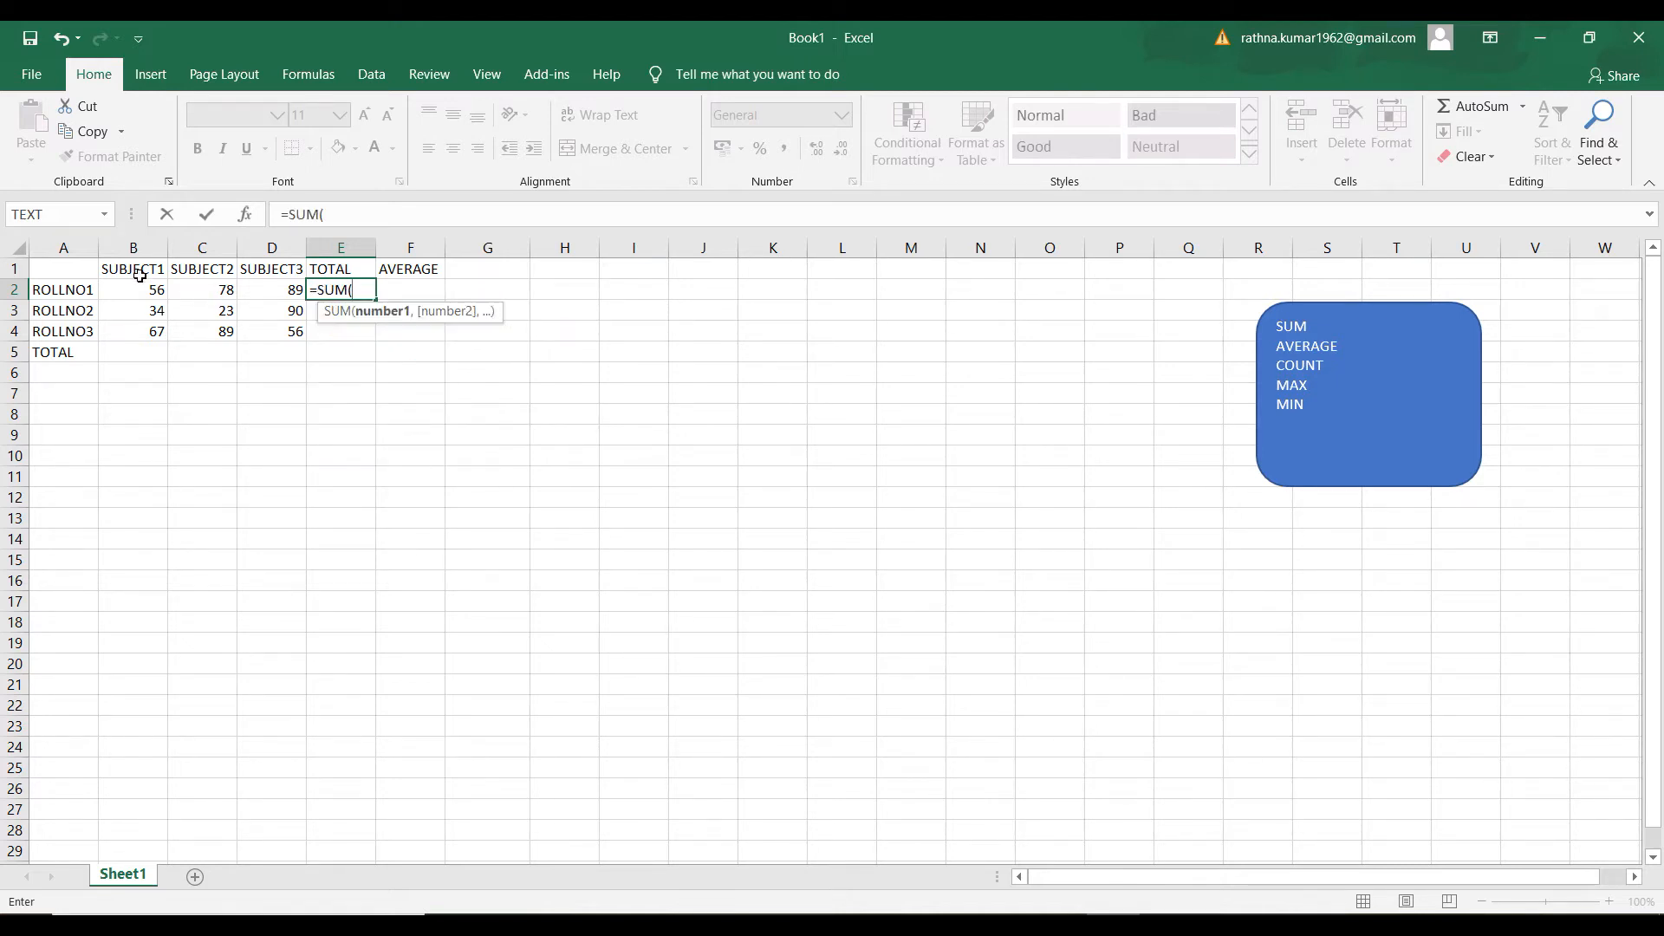
pyautogui.moveTo(131, 295); pyautogui.dragTo(266, 296)
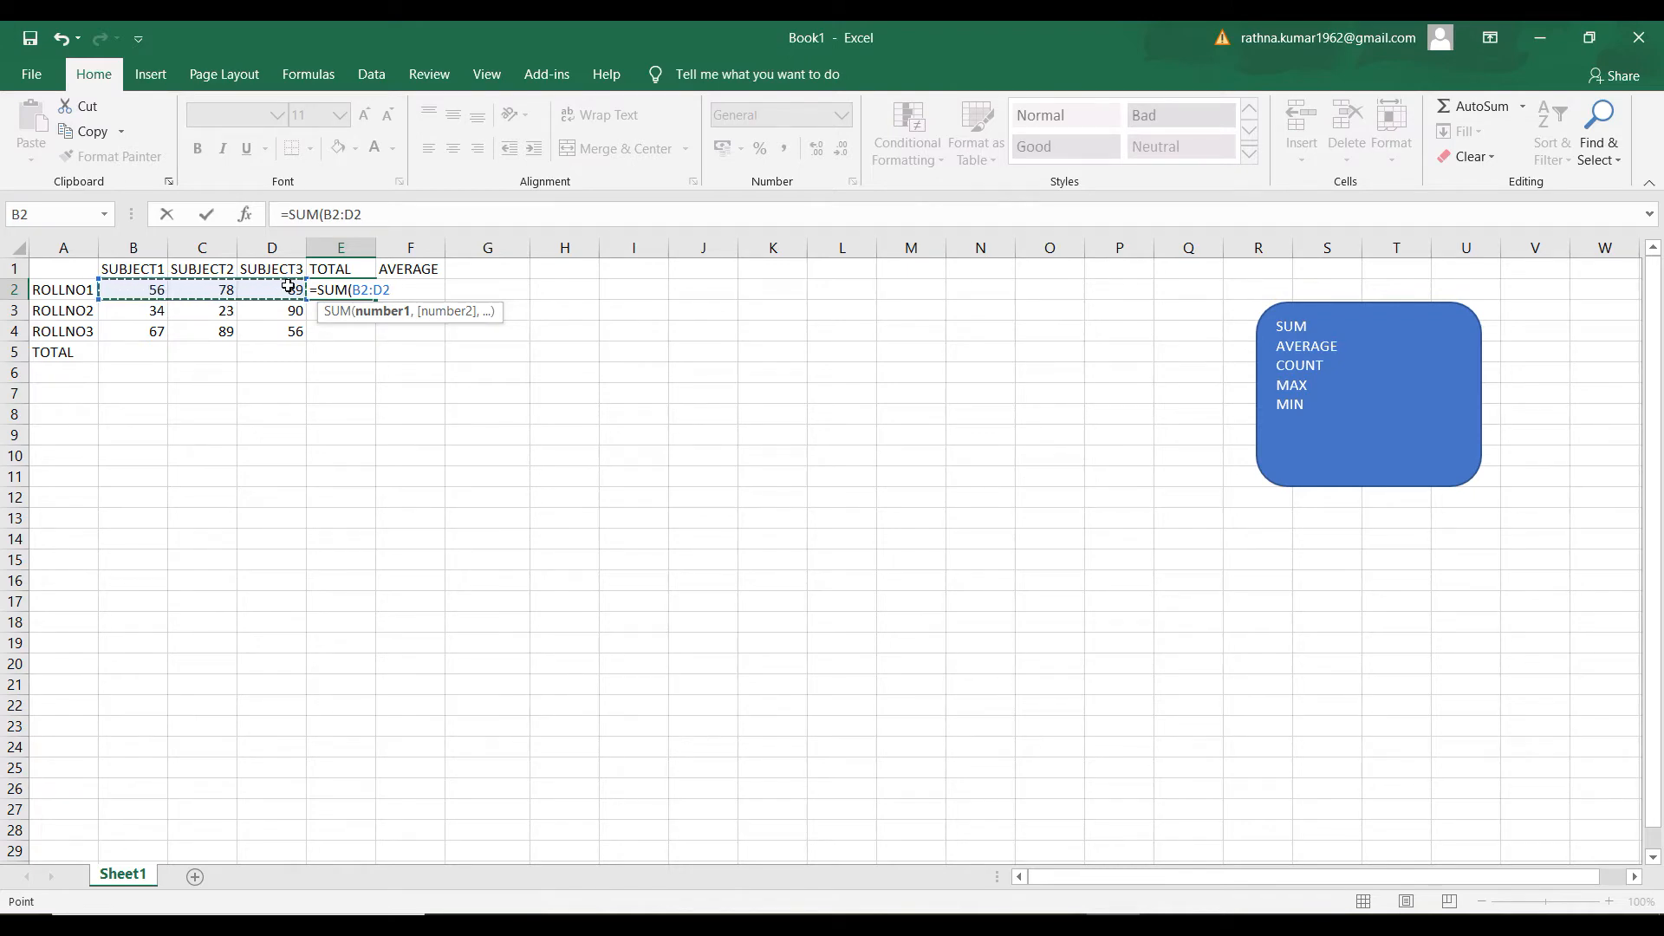
pyautogui.press('Return')
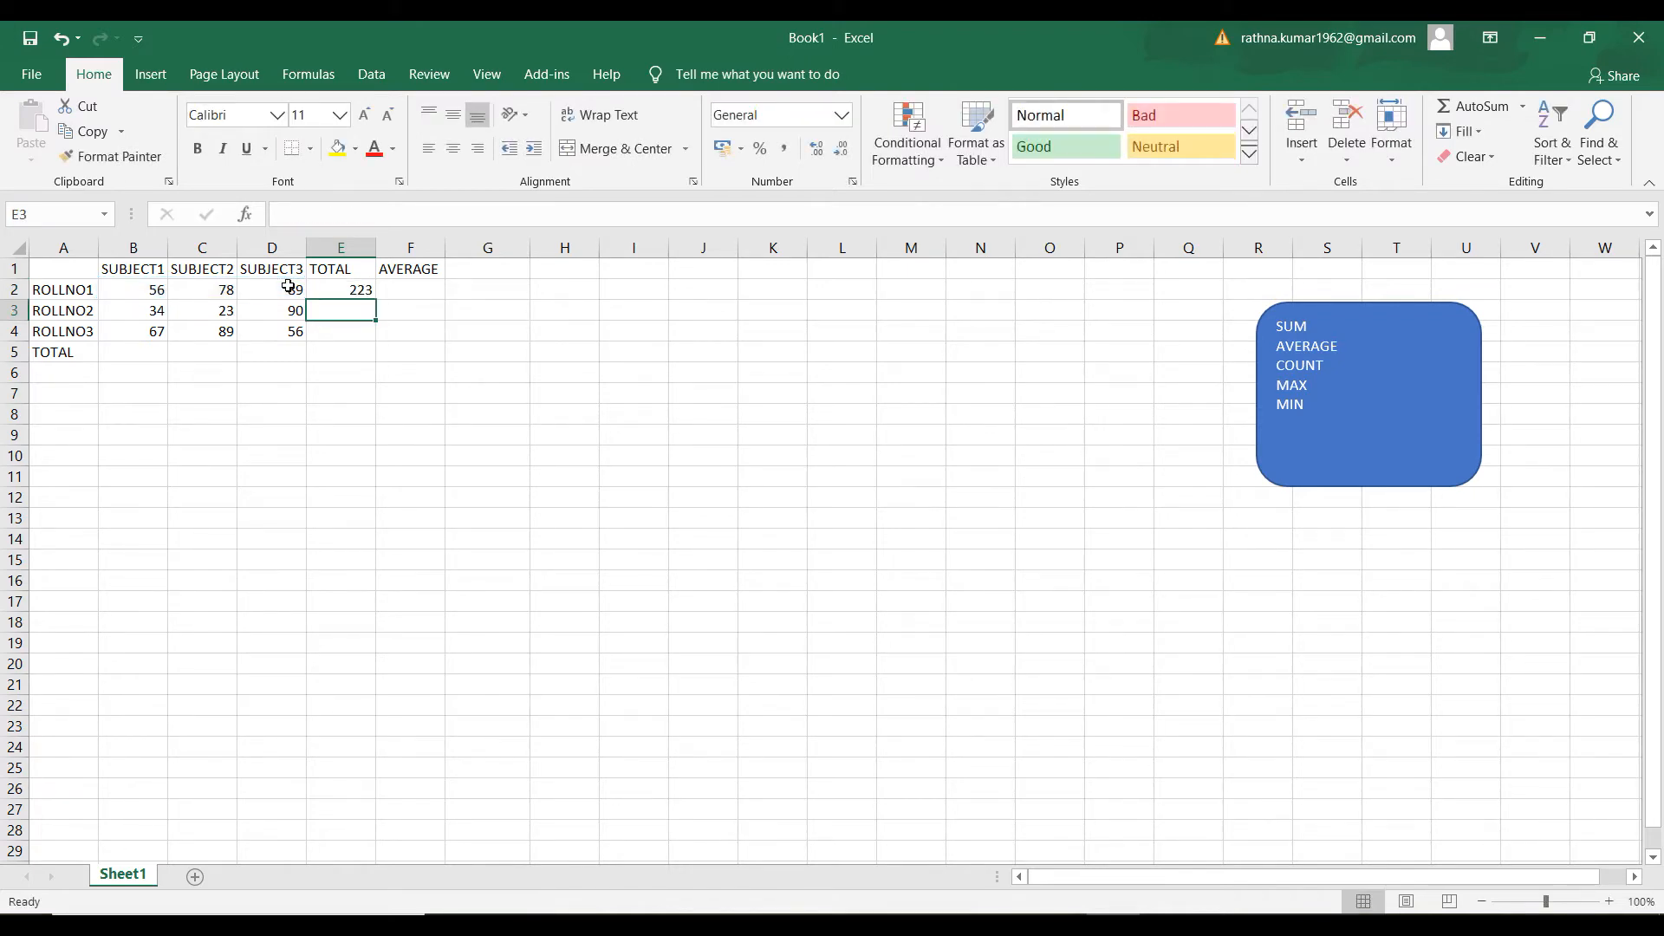
pyautogui.click(331, 291)
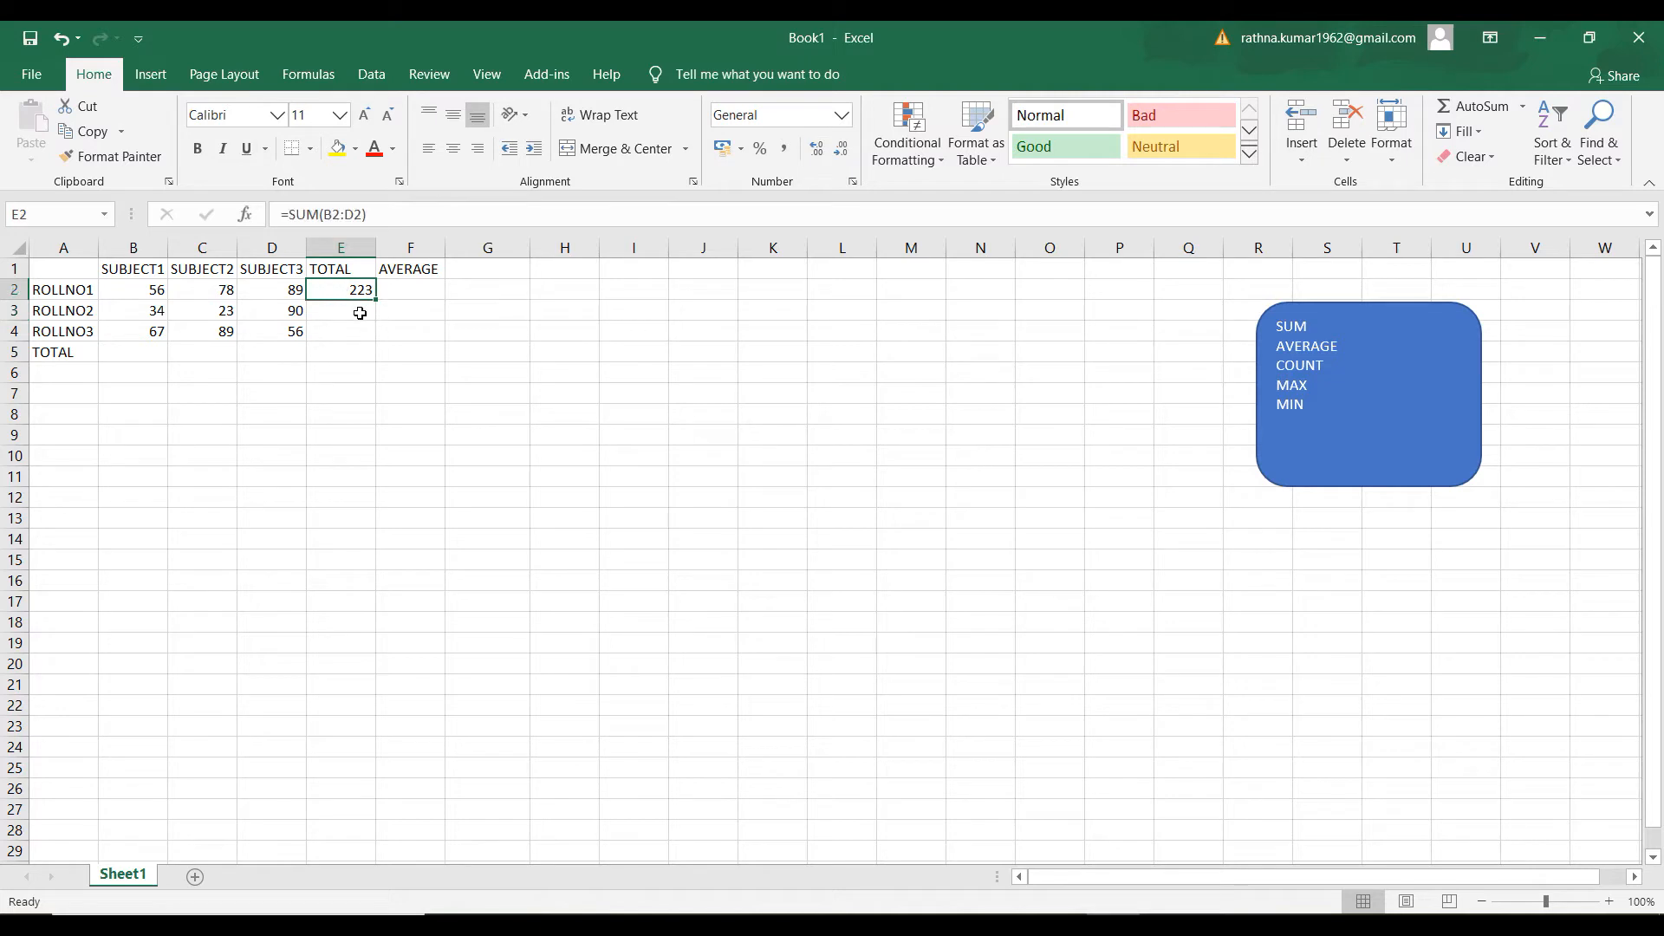
# Try to build a sum of B2:D2 in H2 by entering SUM( without an equals sign, and clear the cell
pyautogui.click(543, 292)
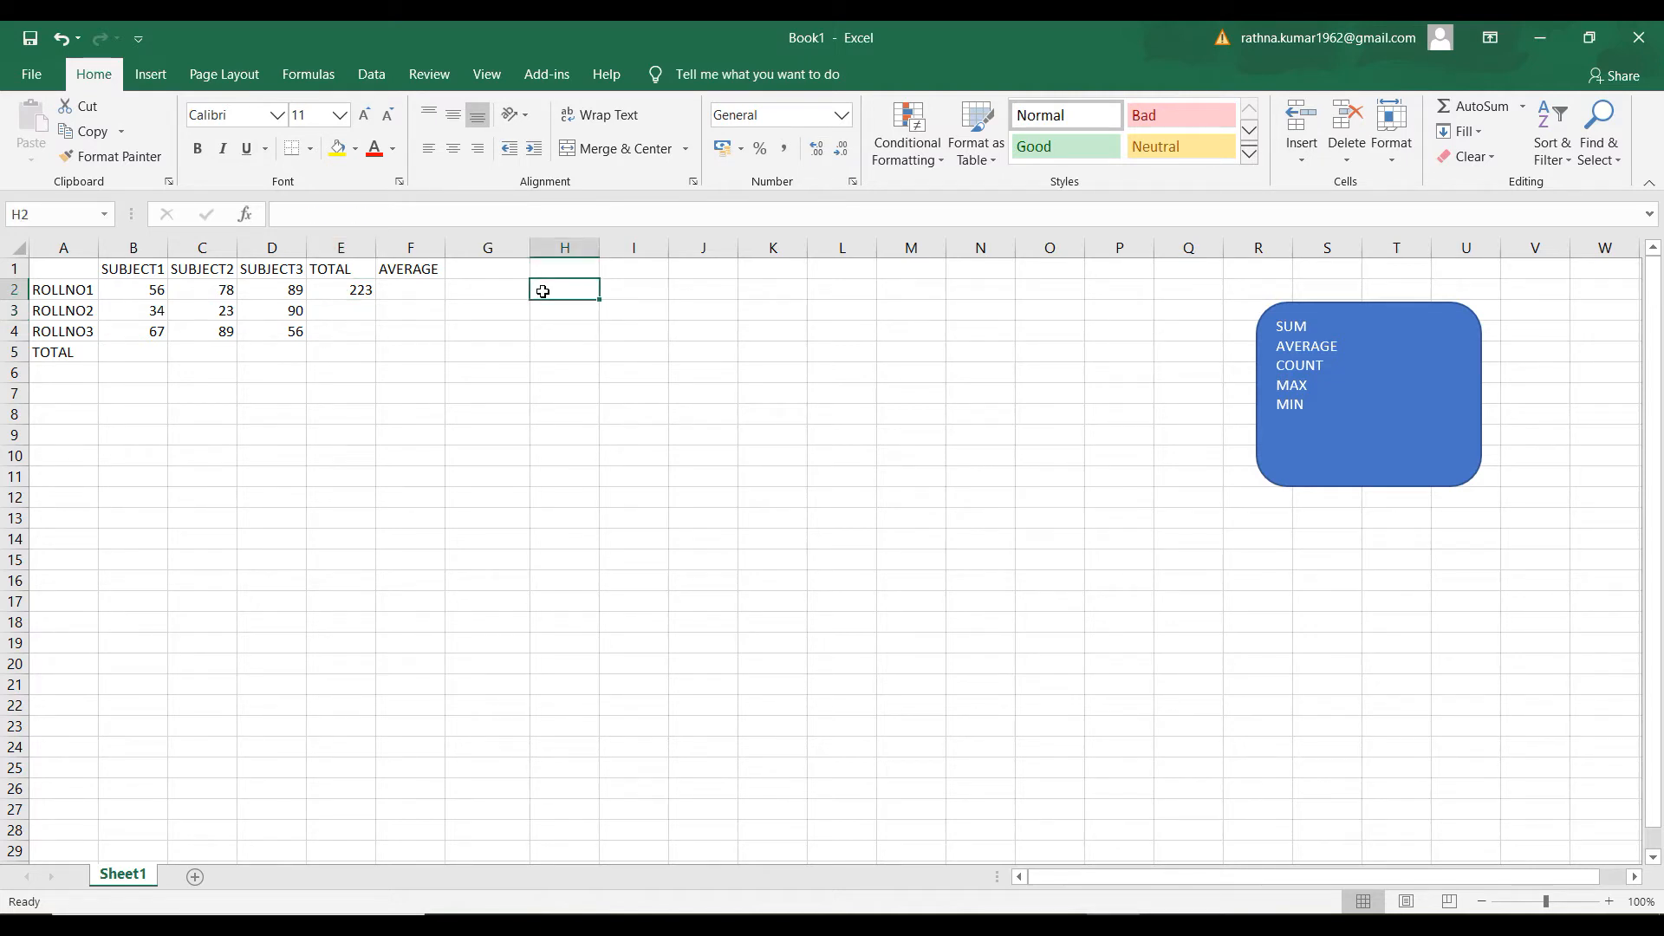
pyautogui.write('SUM(')
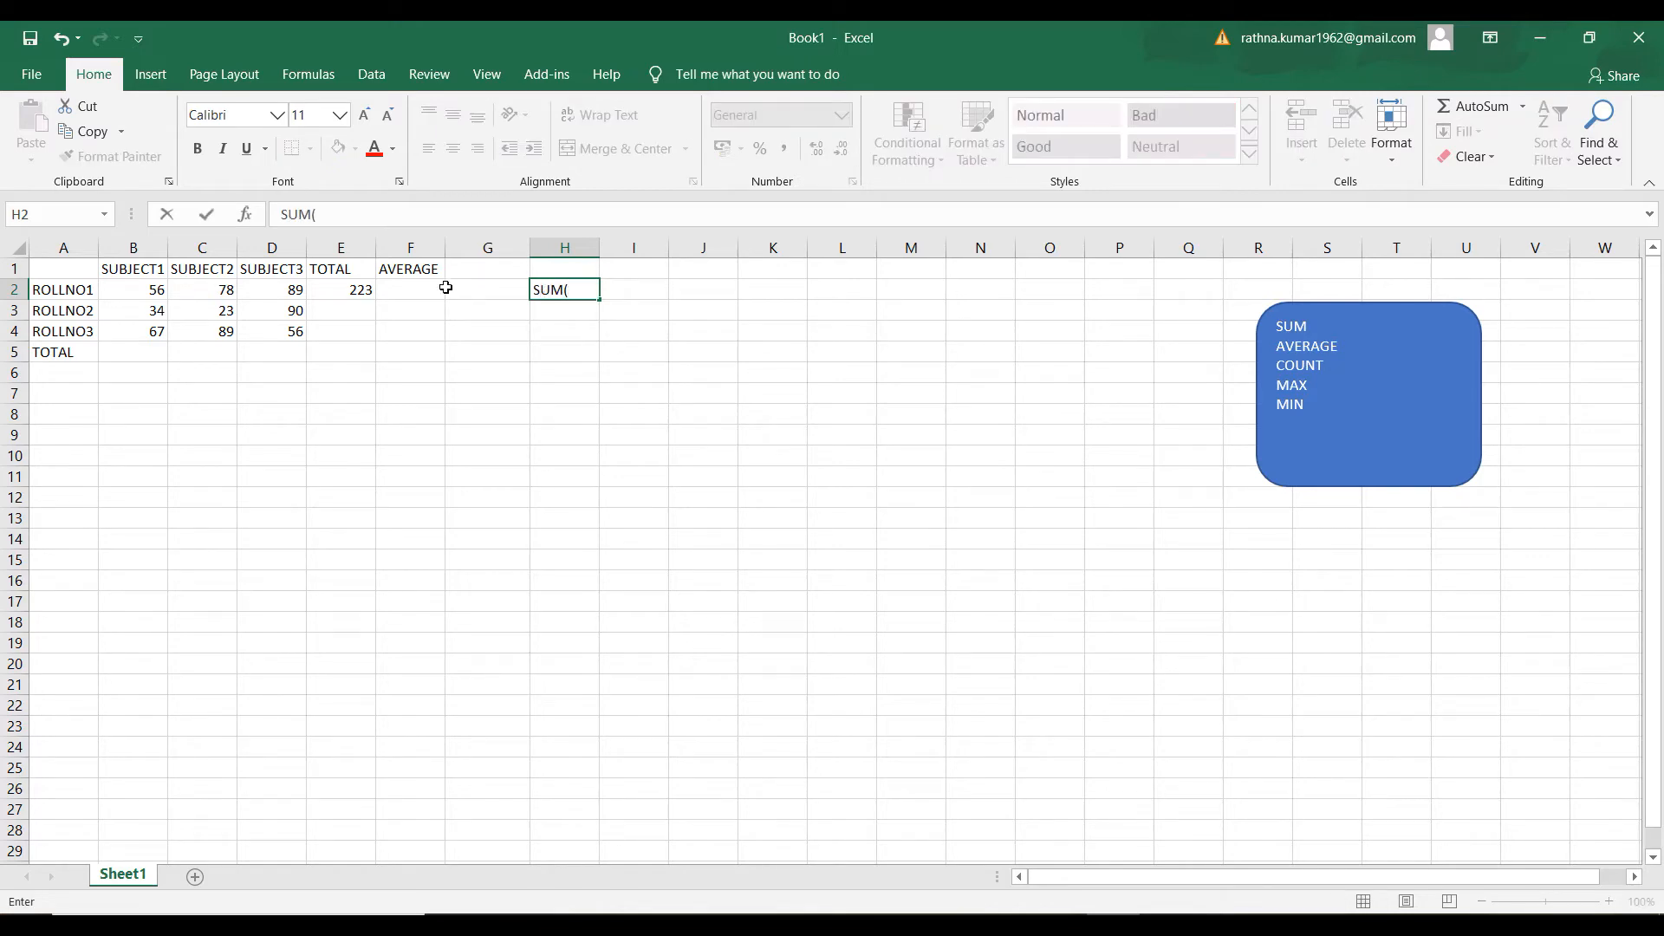
pyautogui.moveTo(135, 295); pyautogui.dragTo(277, 292)
pyautogui.press('Tab')
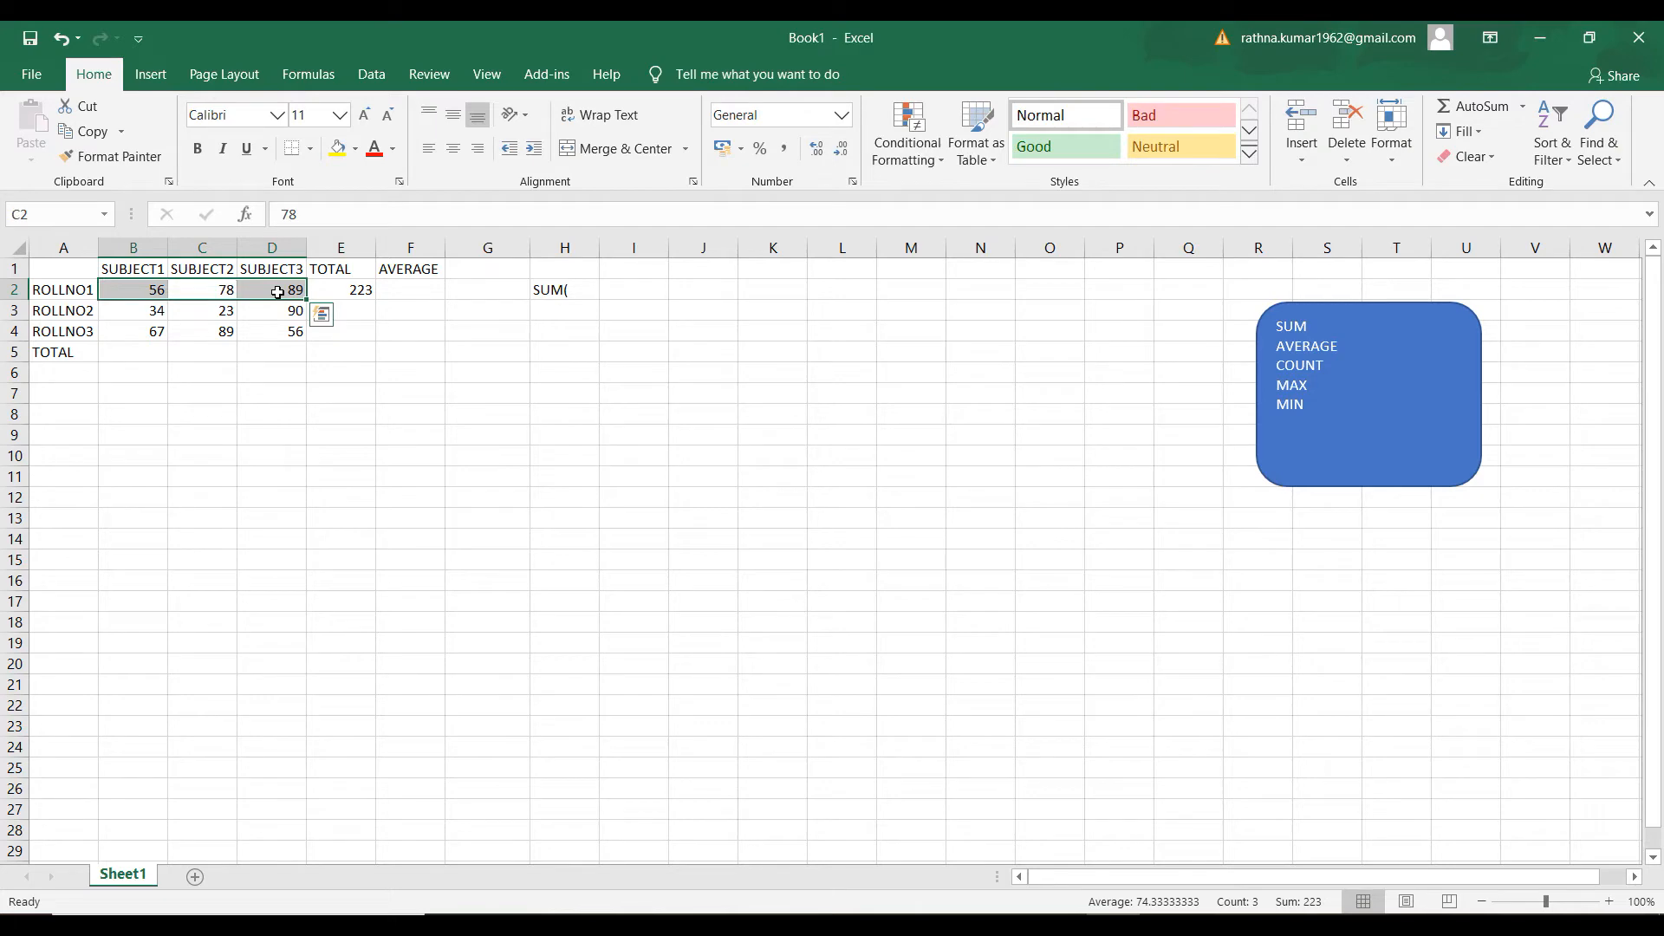
pyautogui.click(497, 334)
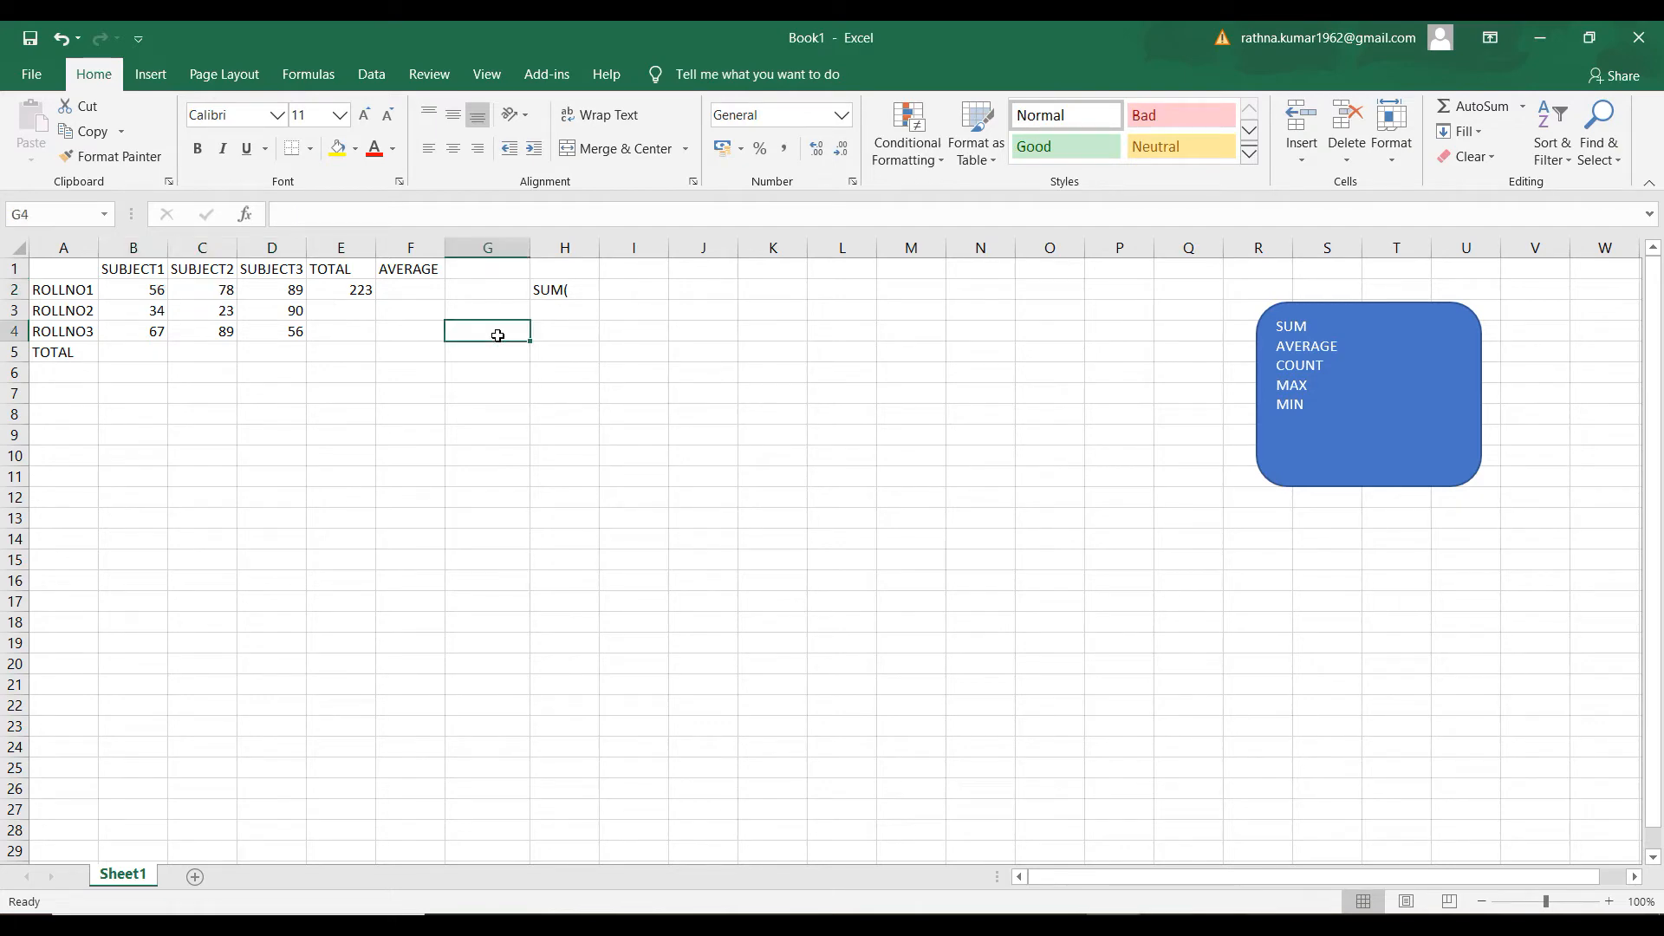
pyautogui.click(567, 293)
pyautogui.press('Delete')
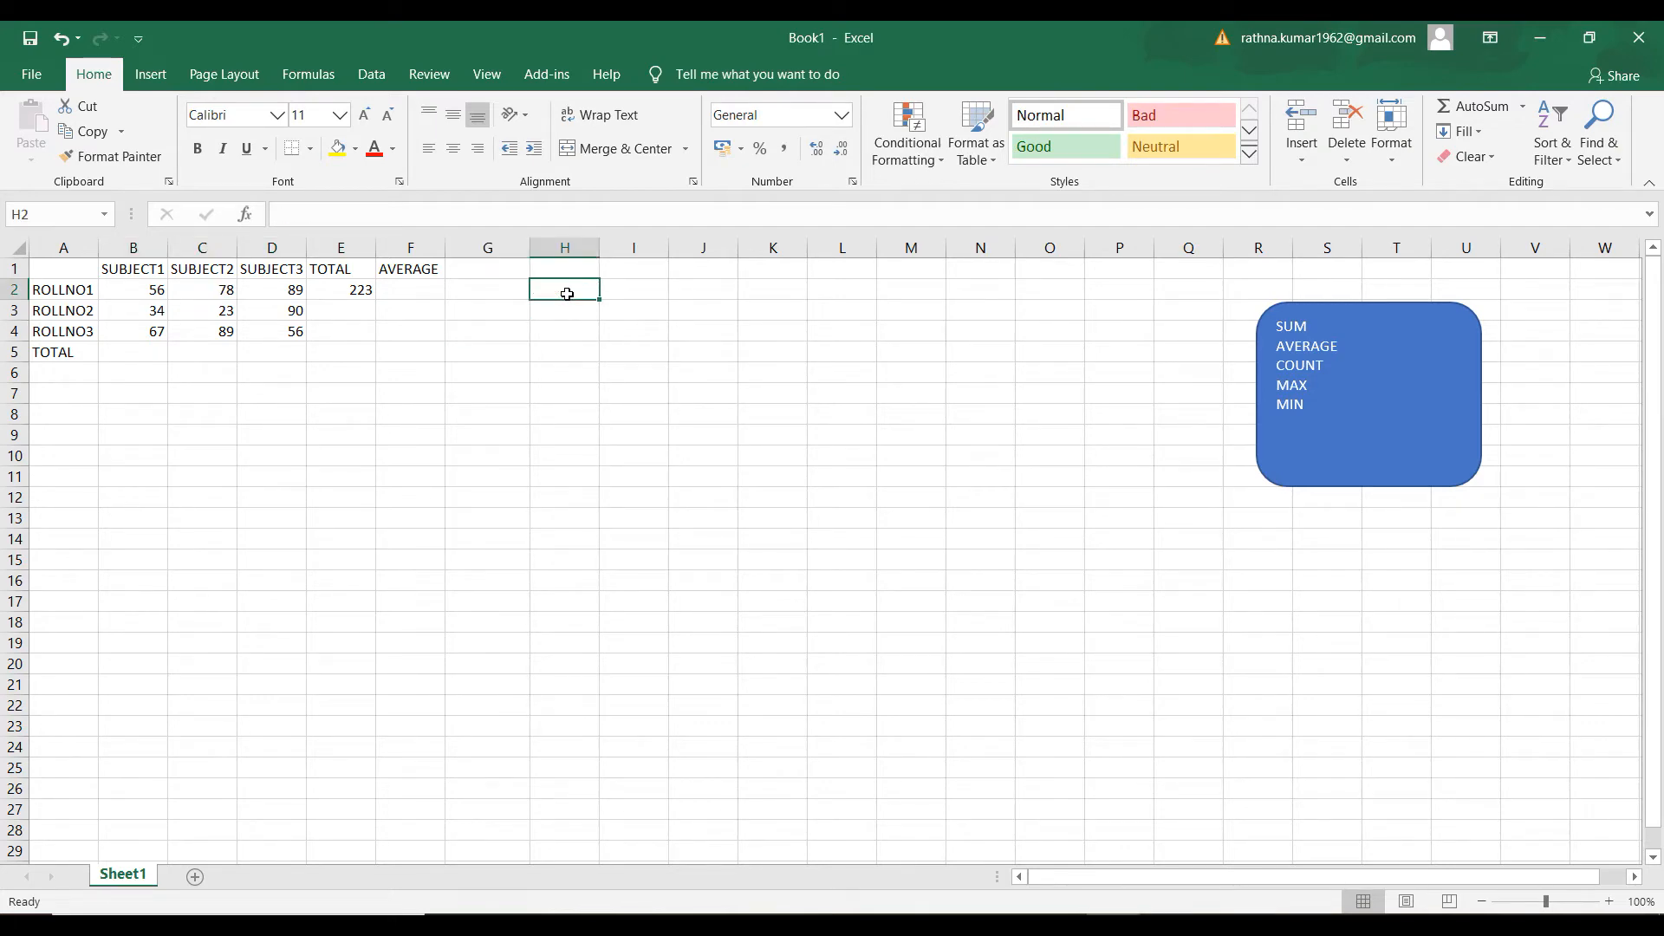
# Calculate ROLLNO1's average mark in F2 with the formula =AVERAGE(B2:D2)
pyautogui.click(335, 289)
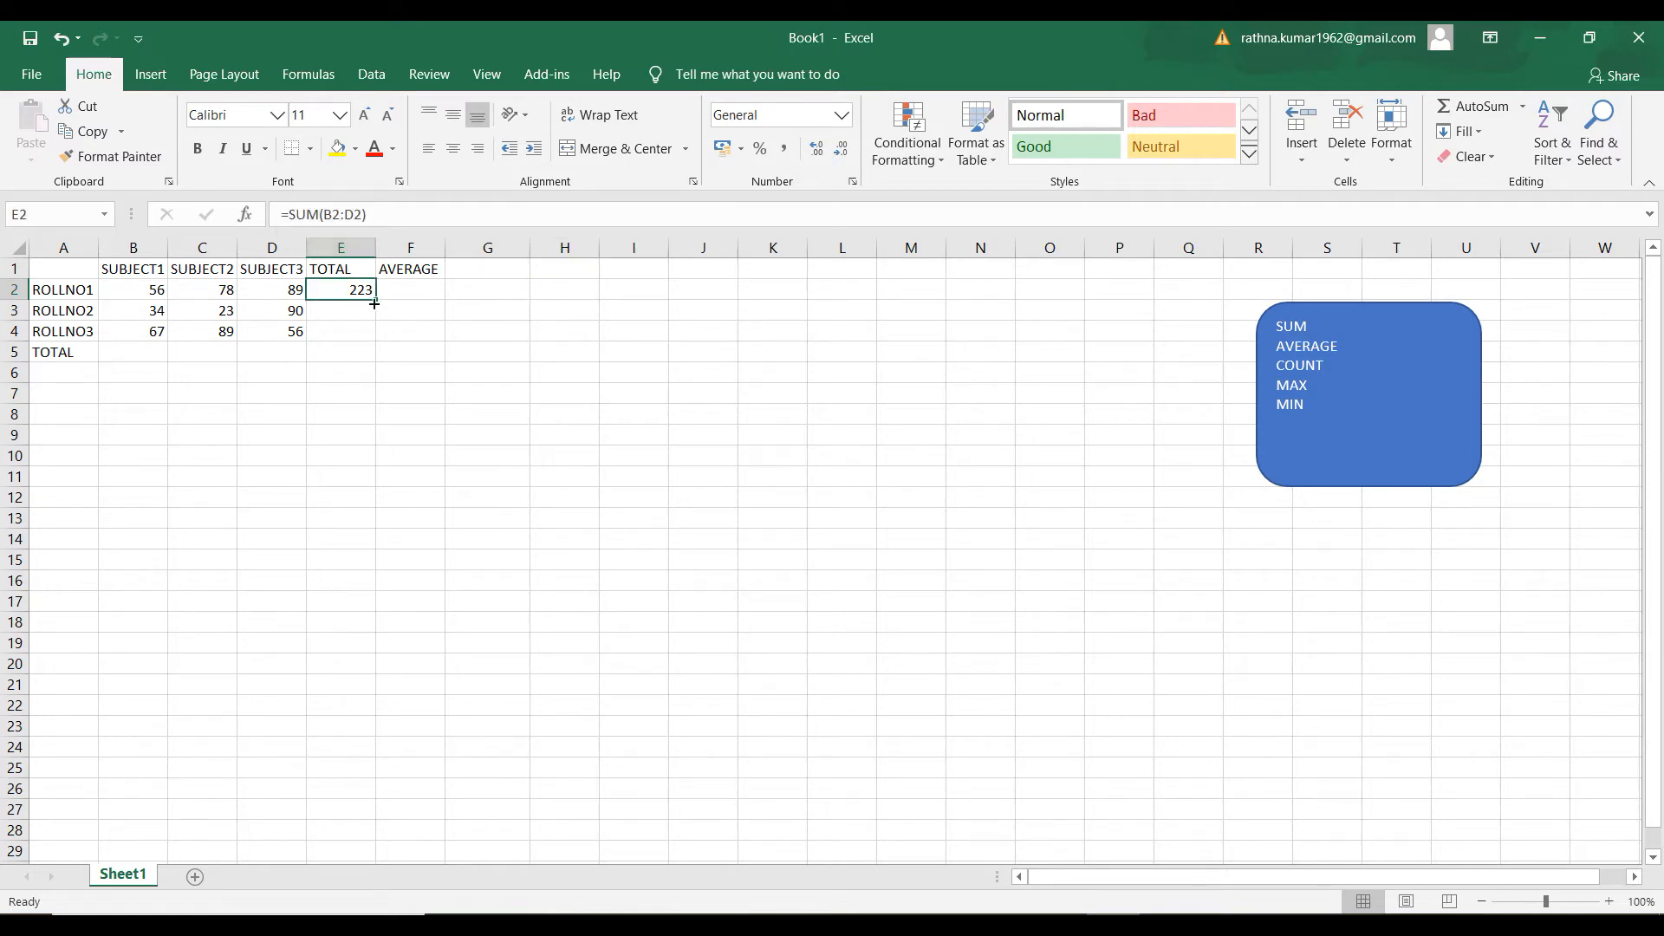
pyautogui.click(399, 284)
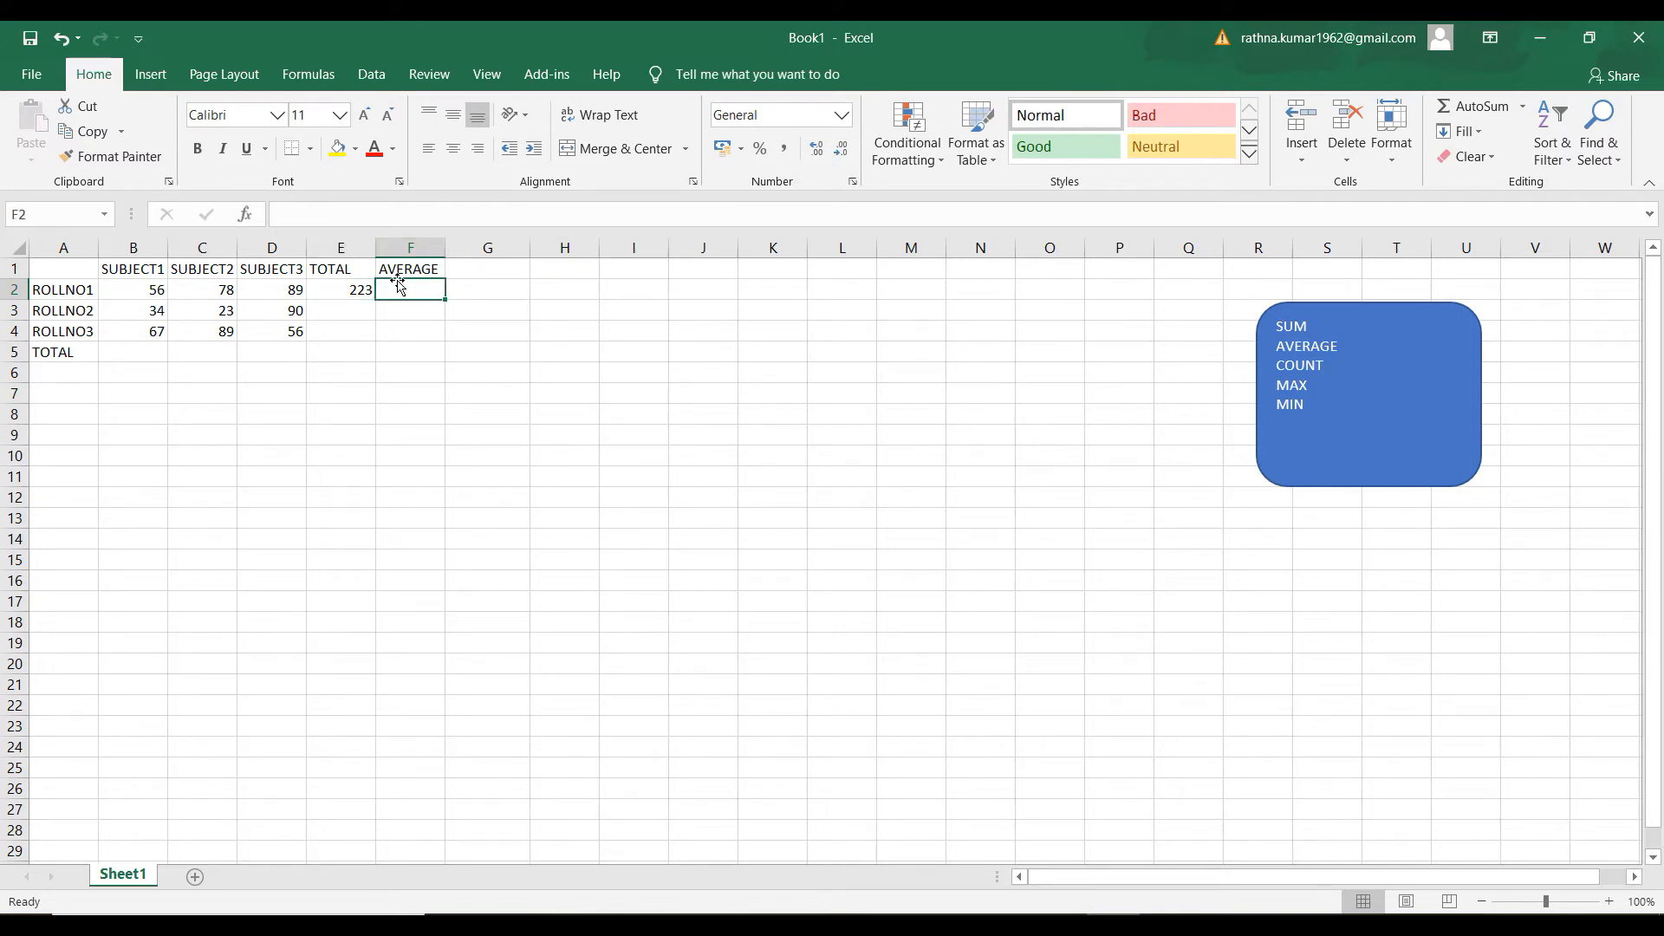
pyautogui.write('=')
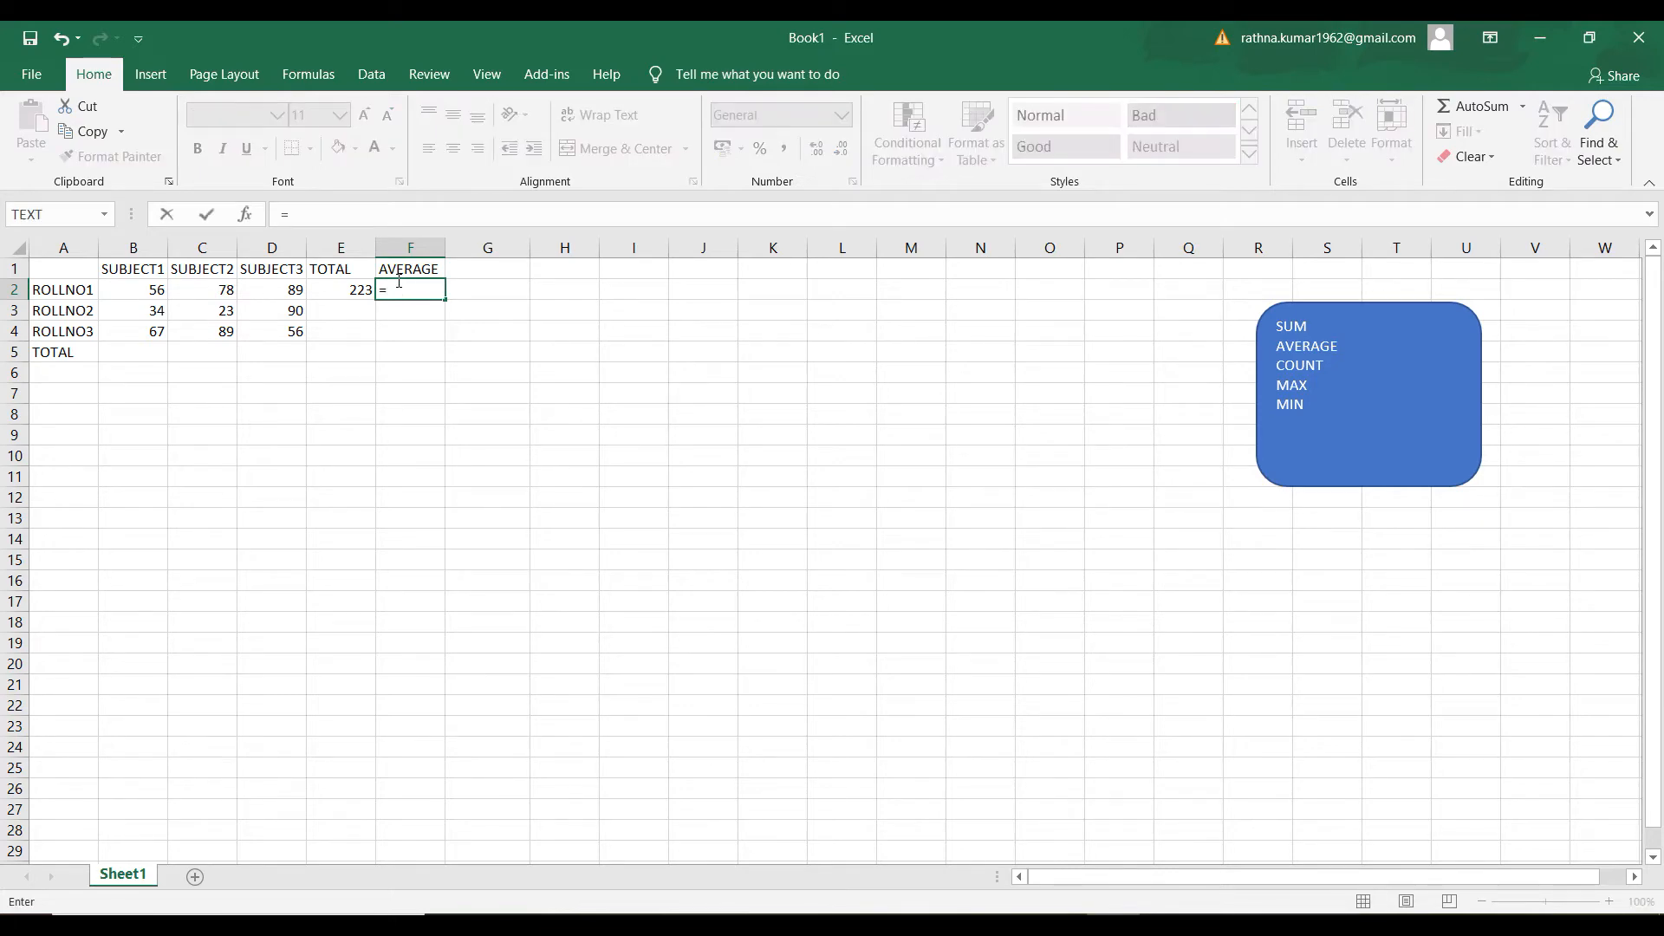
pyautogui.write('AVERAGE')
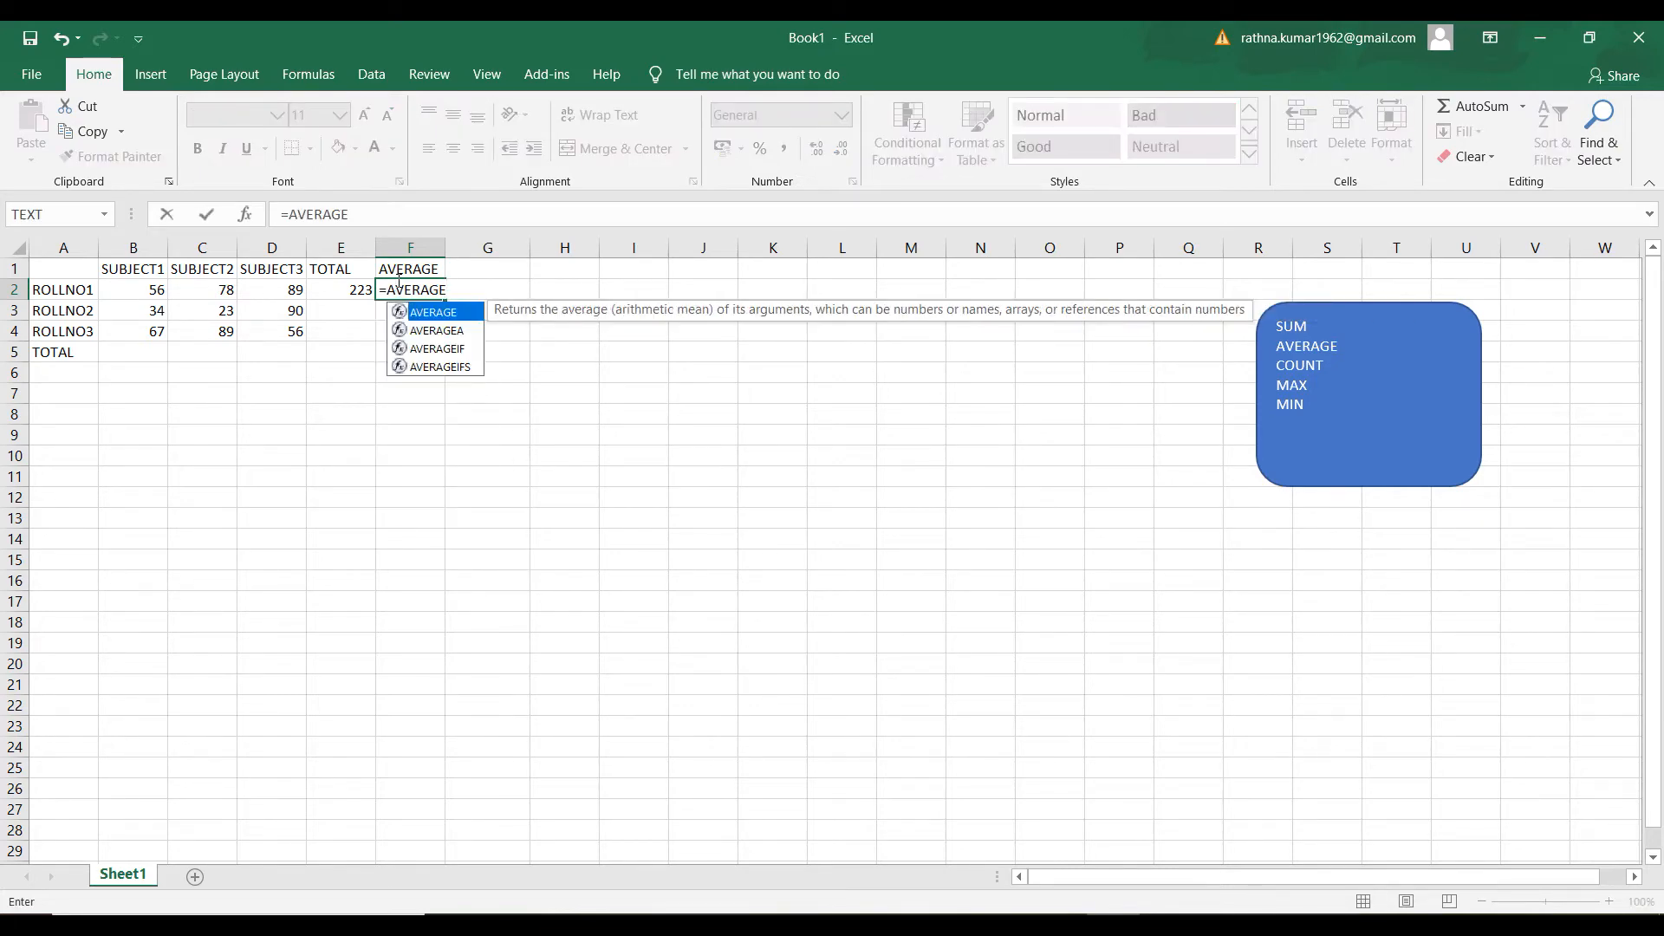
pyautogui.write('(')
pyautogui.moveTo(151, 290); pyautogui.dragTo(263, 287)
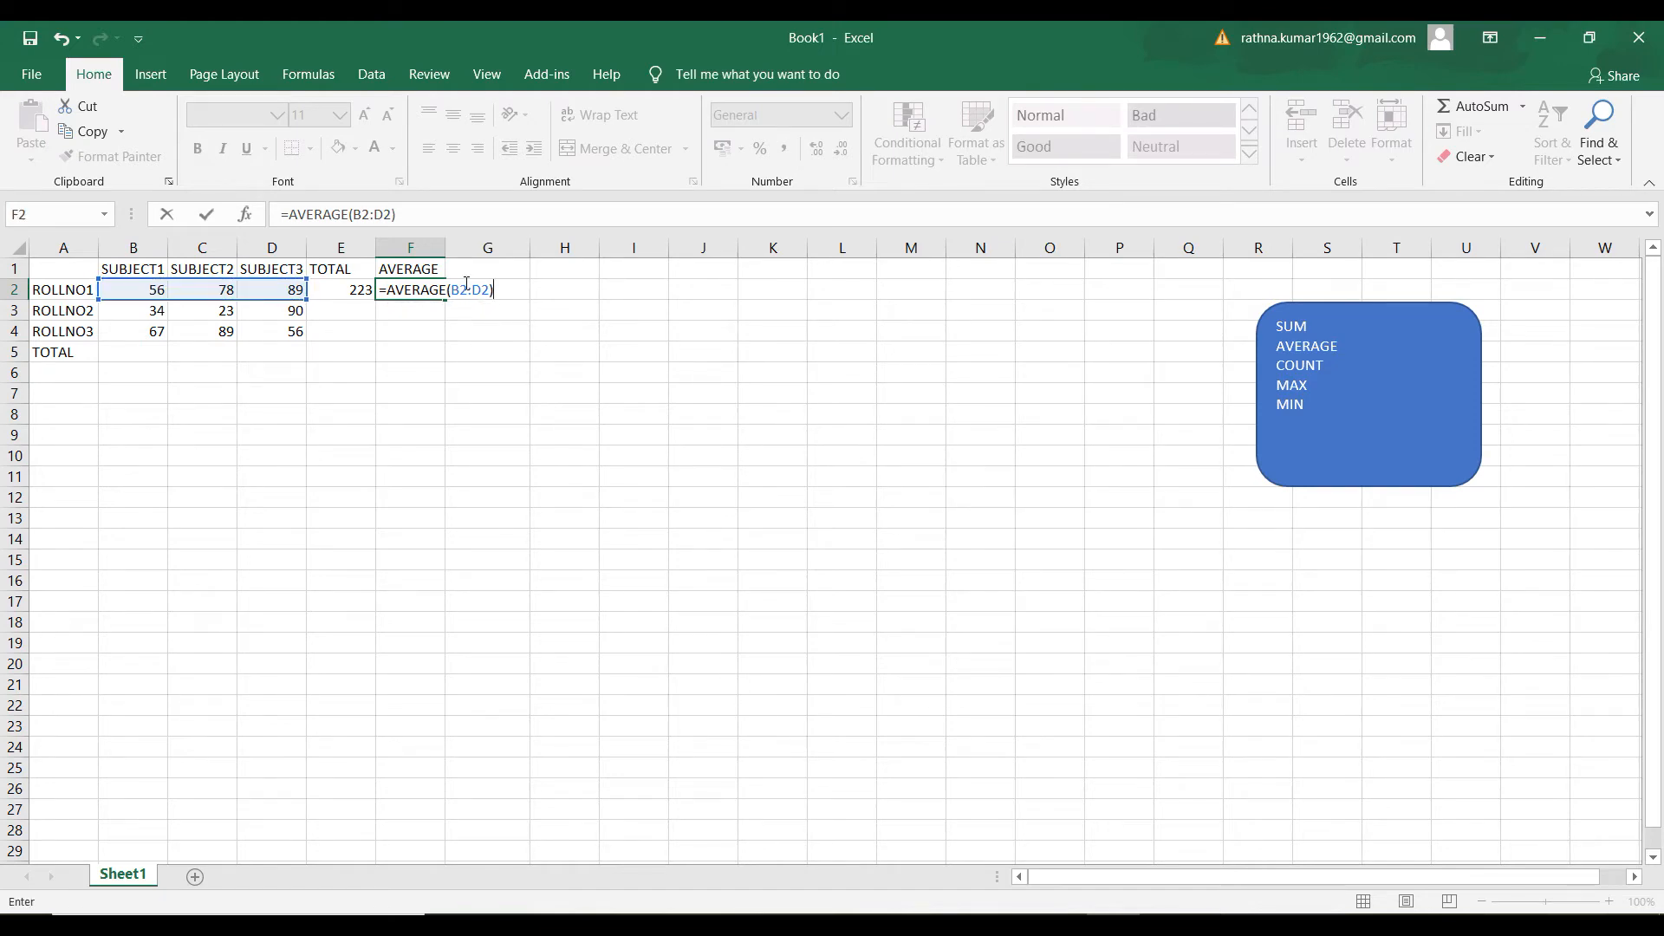
pyautogui.press('Return')
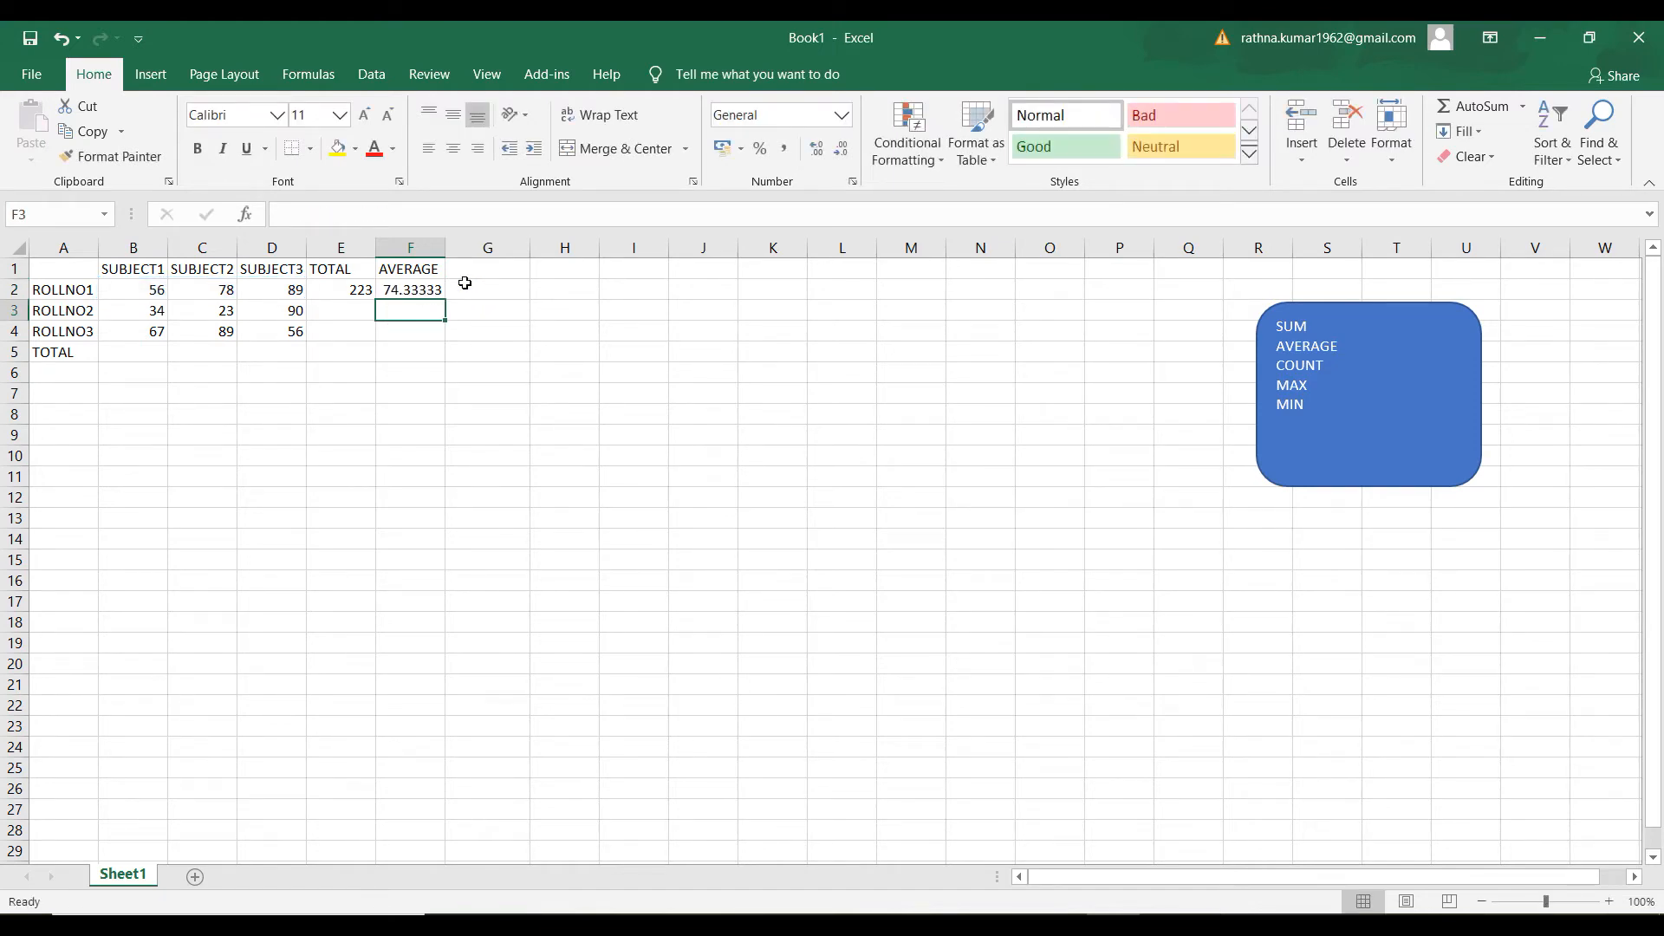
# Copy ROLLNO1's total formula from E2 down to E3:E4 for ROLLNO2 and ROLLNO3
pyautogui.click(339, 307)
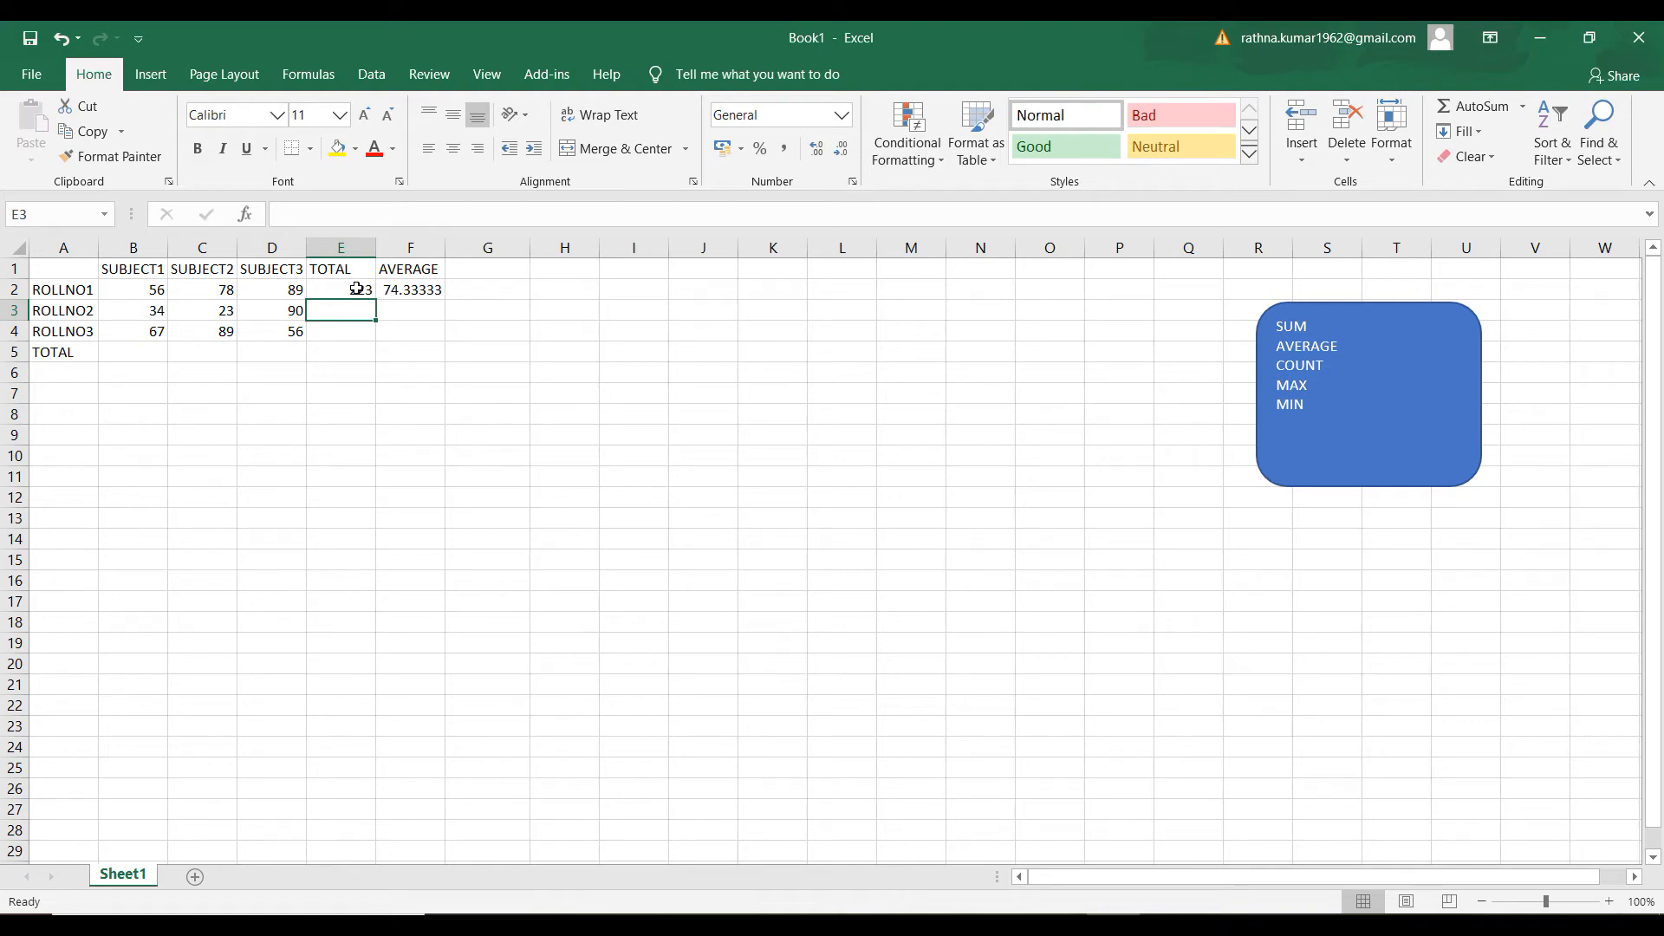
pyautogui.click(357, 288)
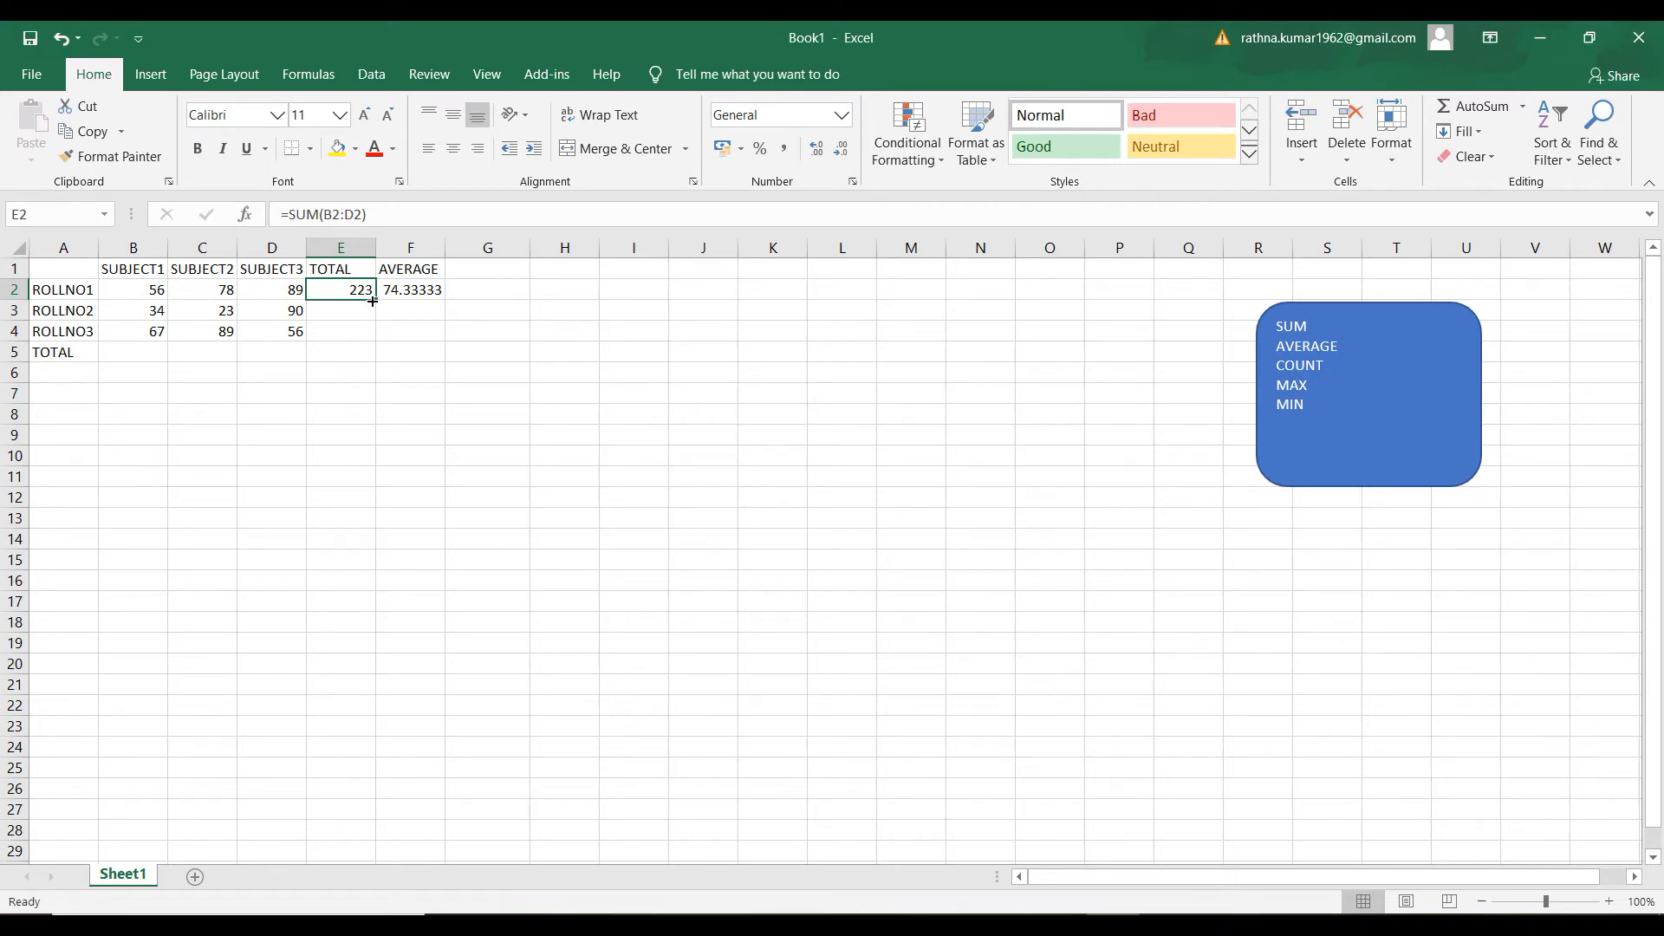
pyautogui.moveTo(373, 301); pyautogui.dragTo(373, 334)
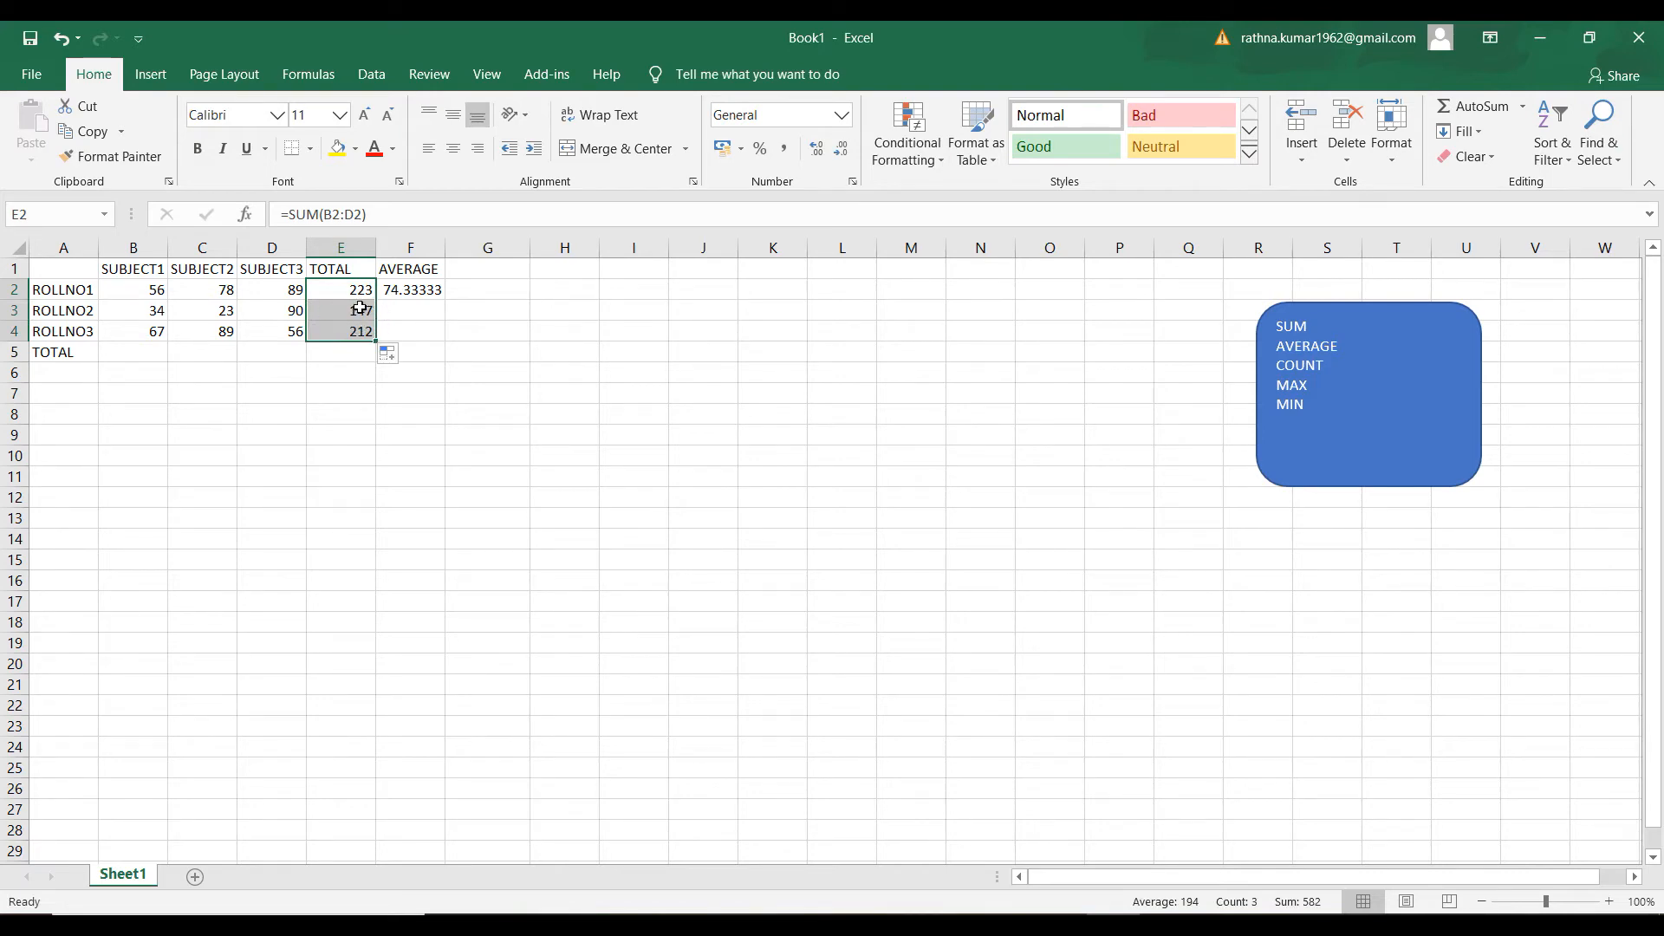
# Copy ROLLNO1's average formula from F2 down to F3:F4 for ROLLNO2 and ROLLNO3
pyautogui.click(398, 311)
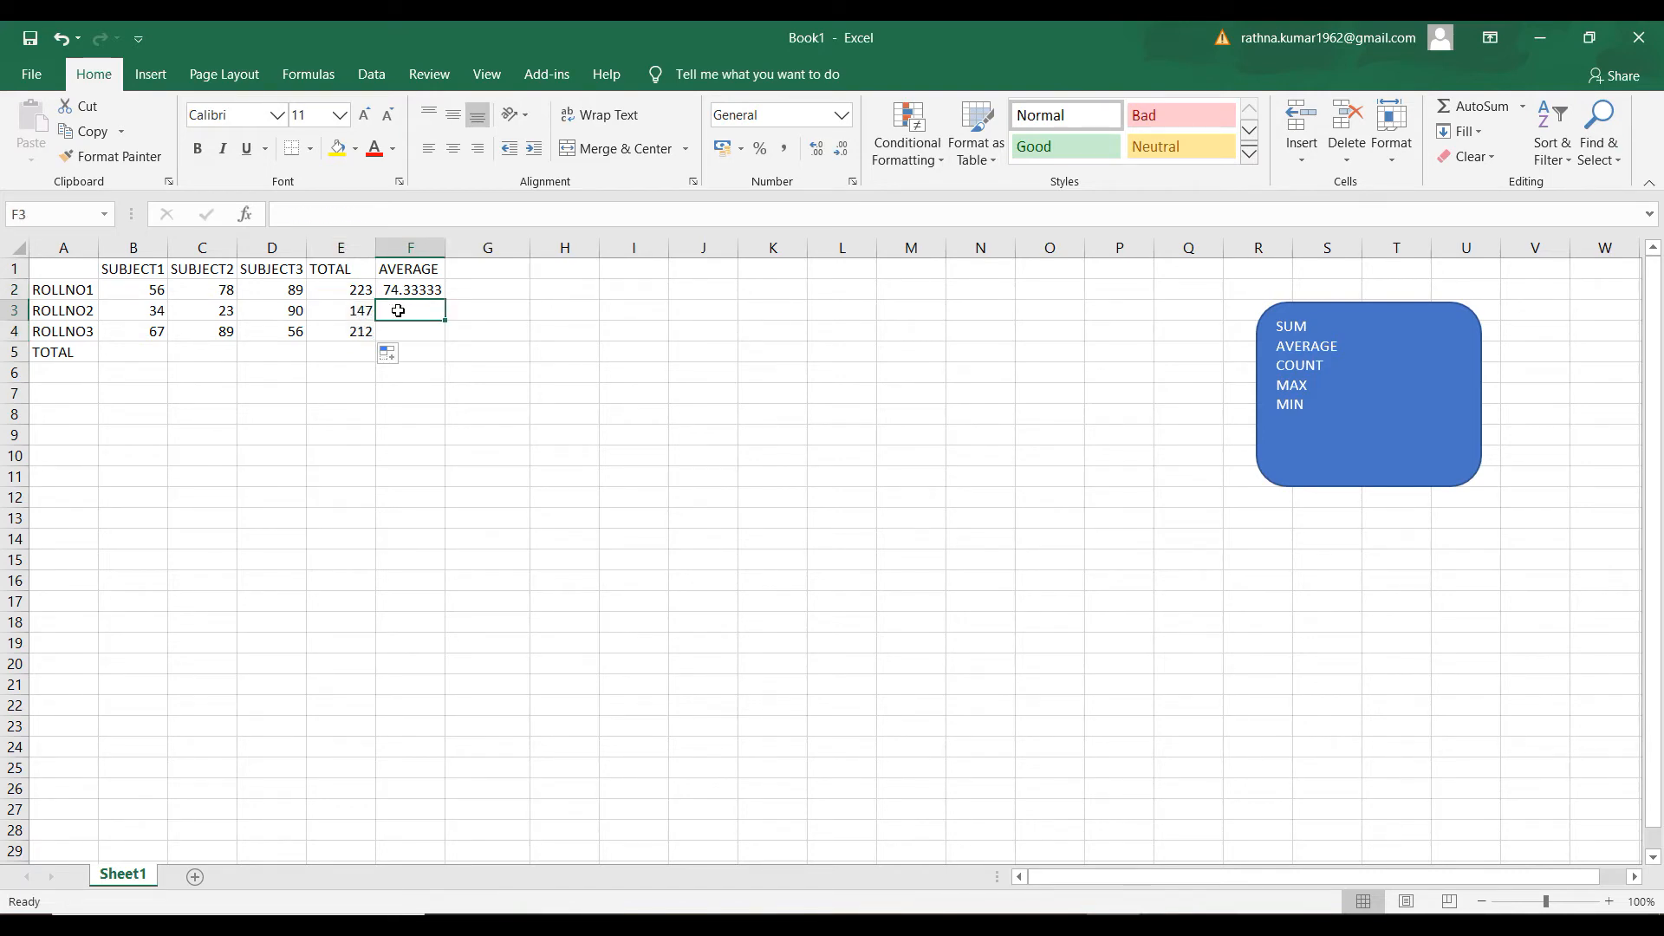
pyautogui.click(423, 294)
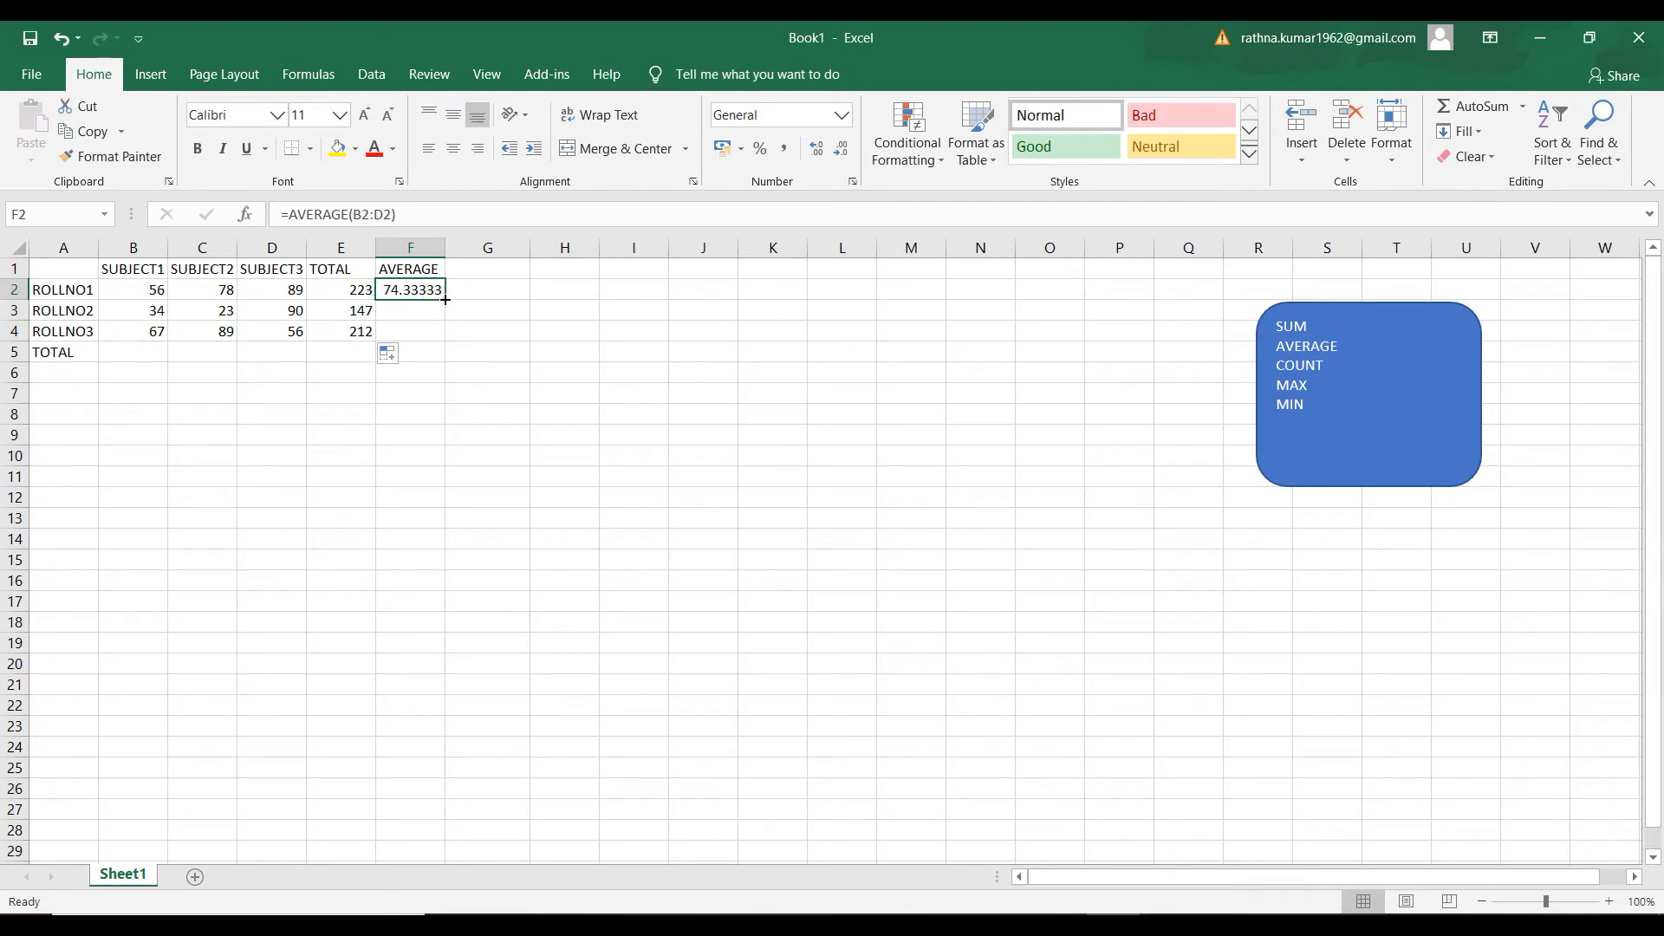
pyautogui.moveTo(445, 300); pyautogui.dragTo(445, 342)
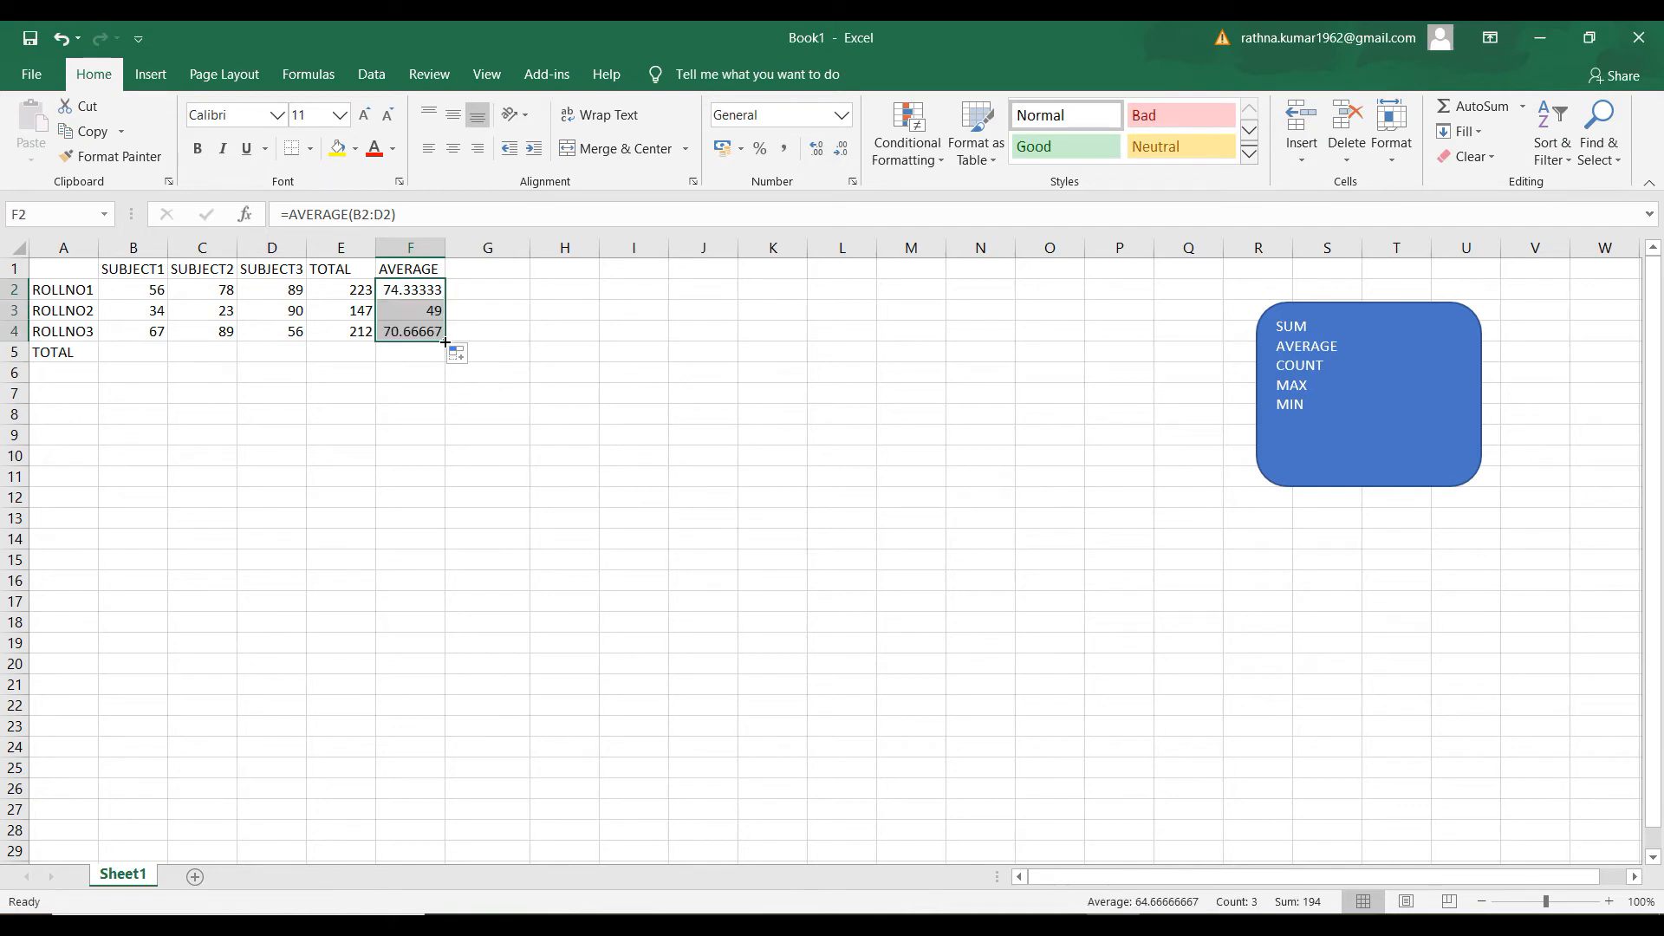
pyautogui.click(444, 389)
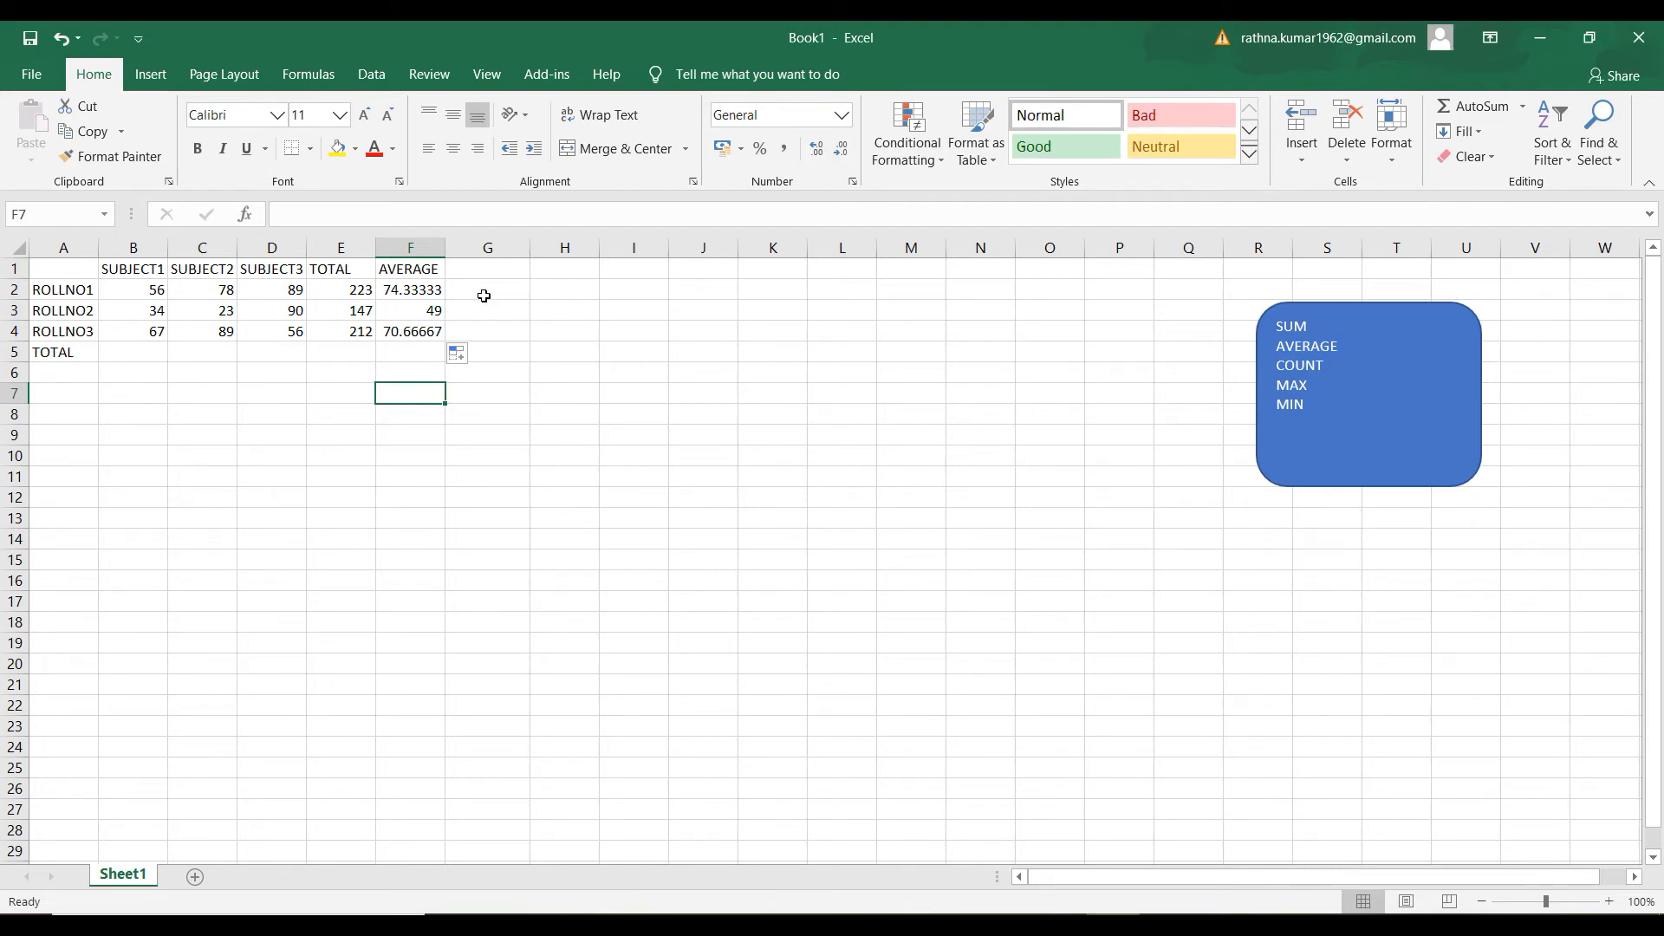
# Add the row label COUNT in A6, below the TOTAL label
pyautogui.click(84, 379)
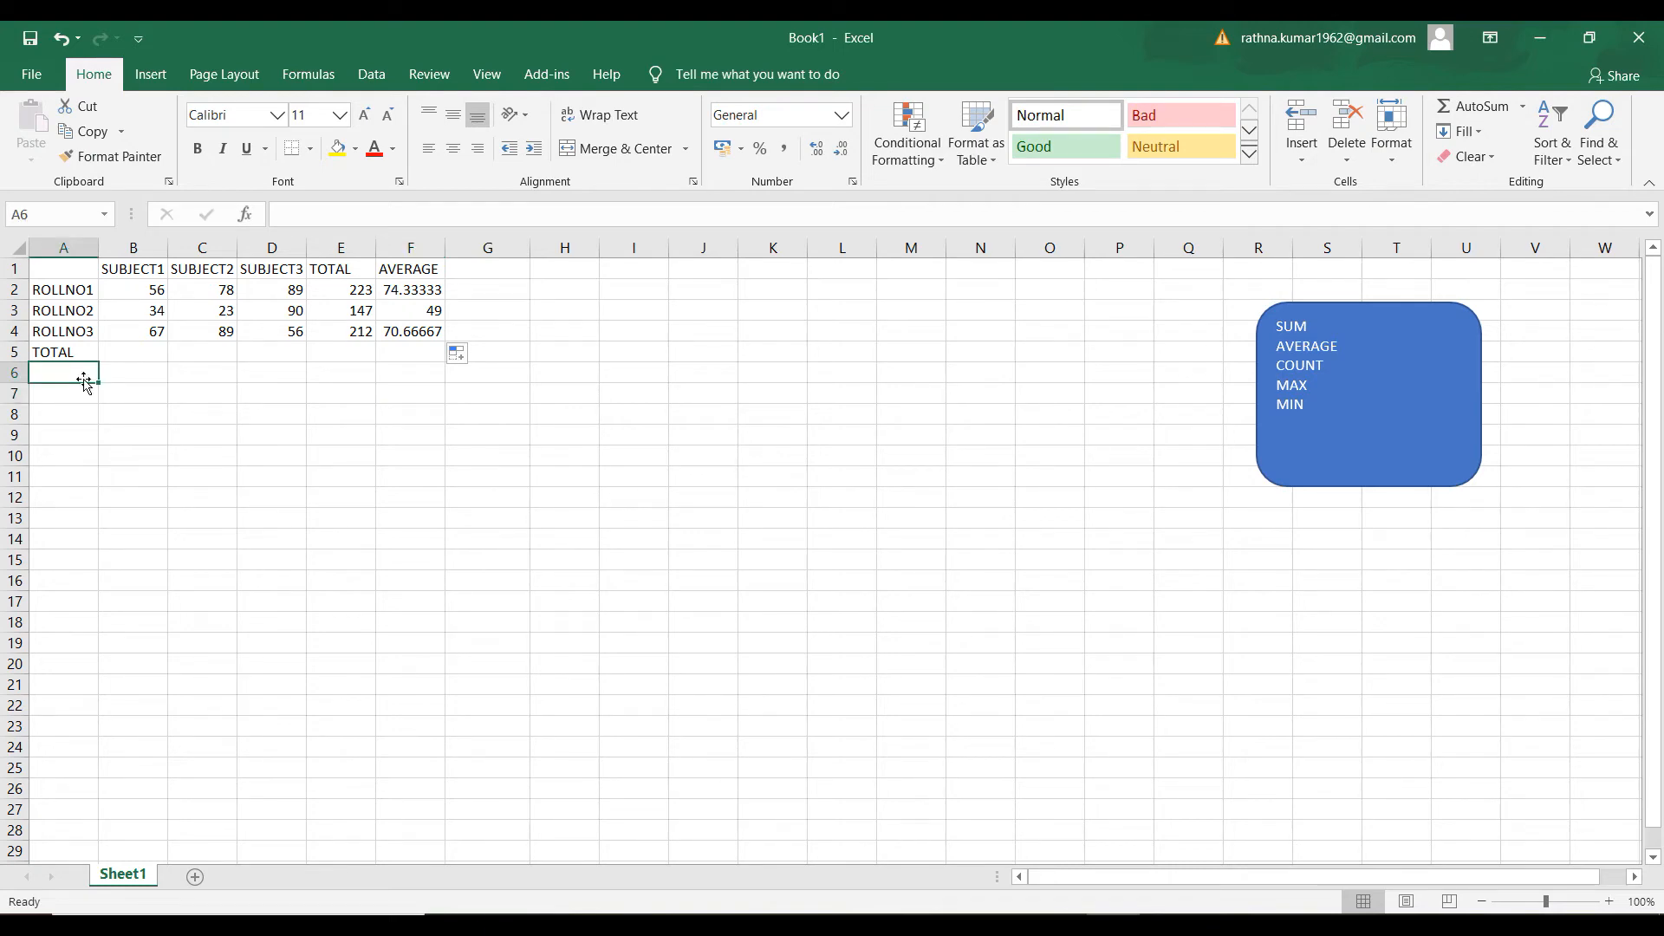
pyautogui.write('CUN')
pyautogui.press('BackSpace')
pyautogui.press('BackSpace')
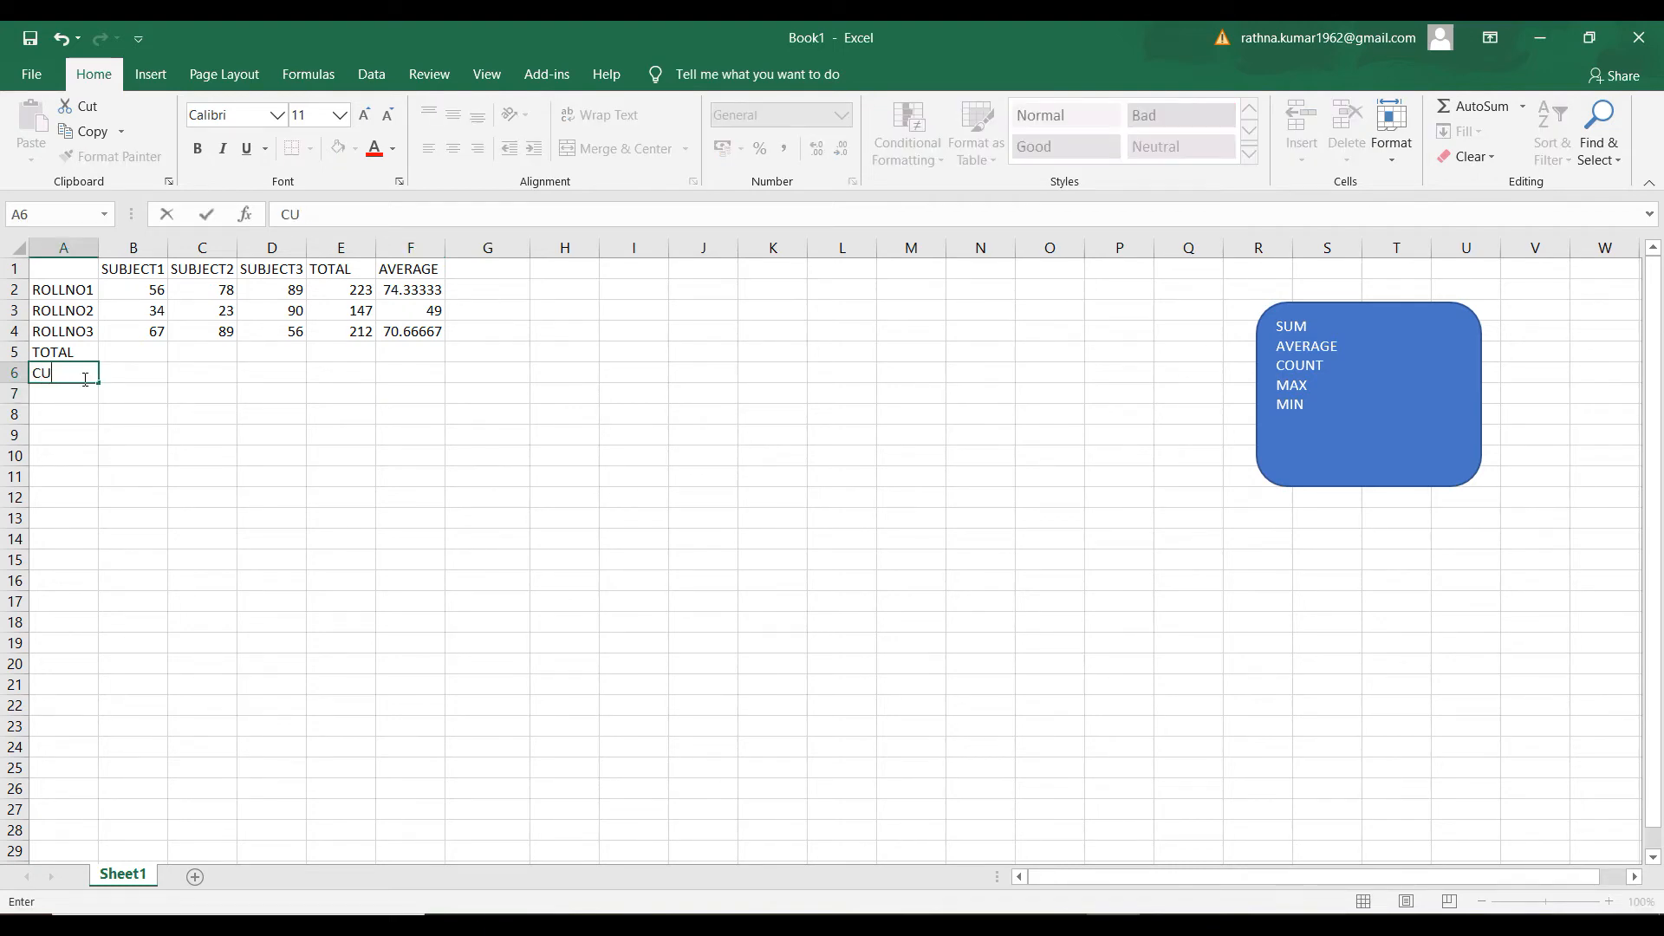
pyautogui.write('OUNT')
pyautogui.press('Tab')
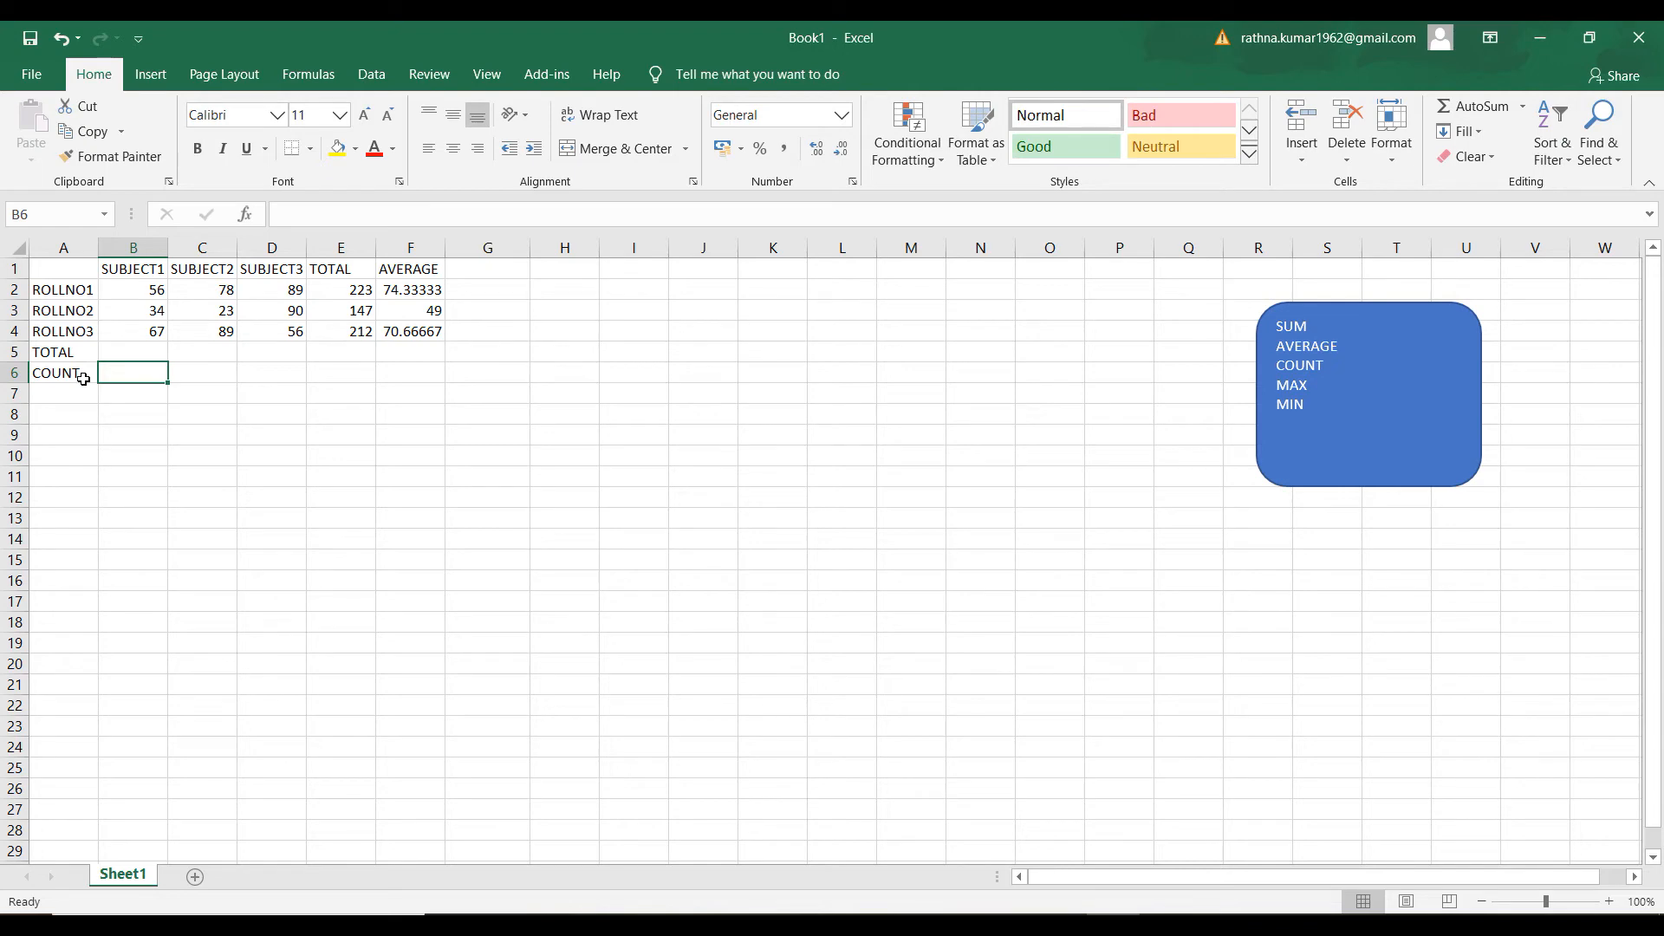
# Count the SUBJECT1 marks in B6 with the formula =COUNT(B2:B4)
pyautogui.write('=COUNT(')
pyautogui.moveTo(145, 291); pyautogui.dragTo(149, 331)
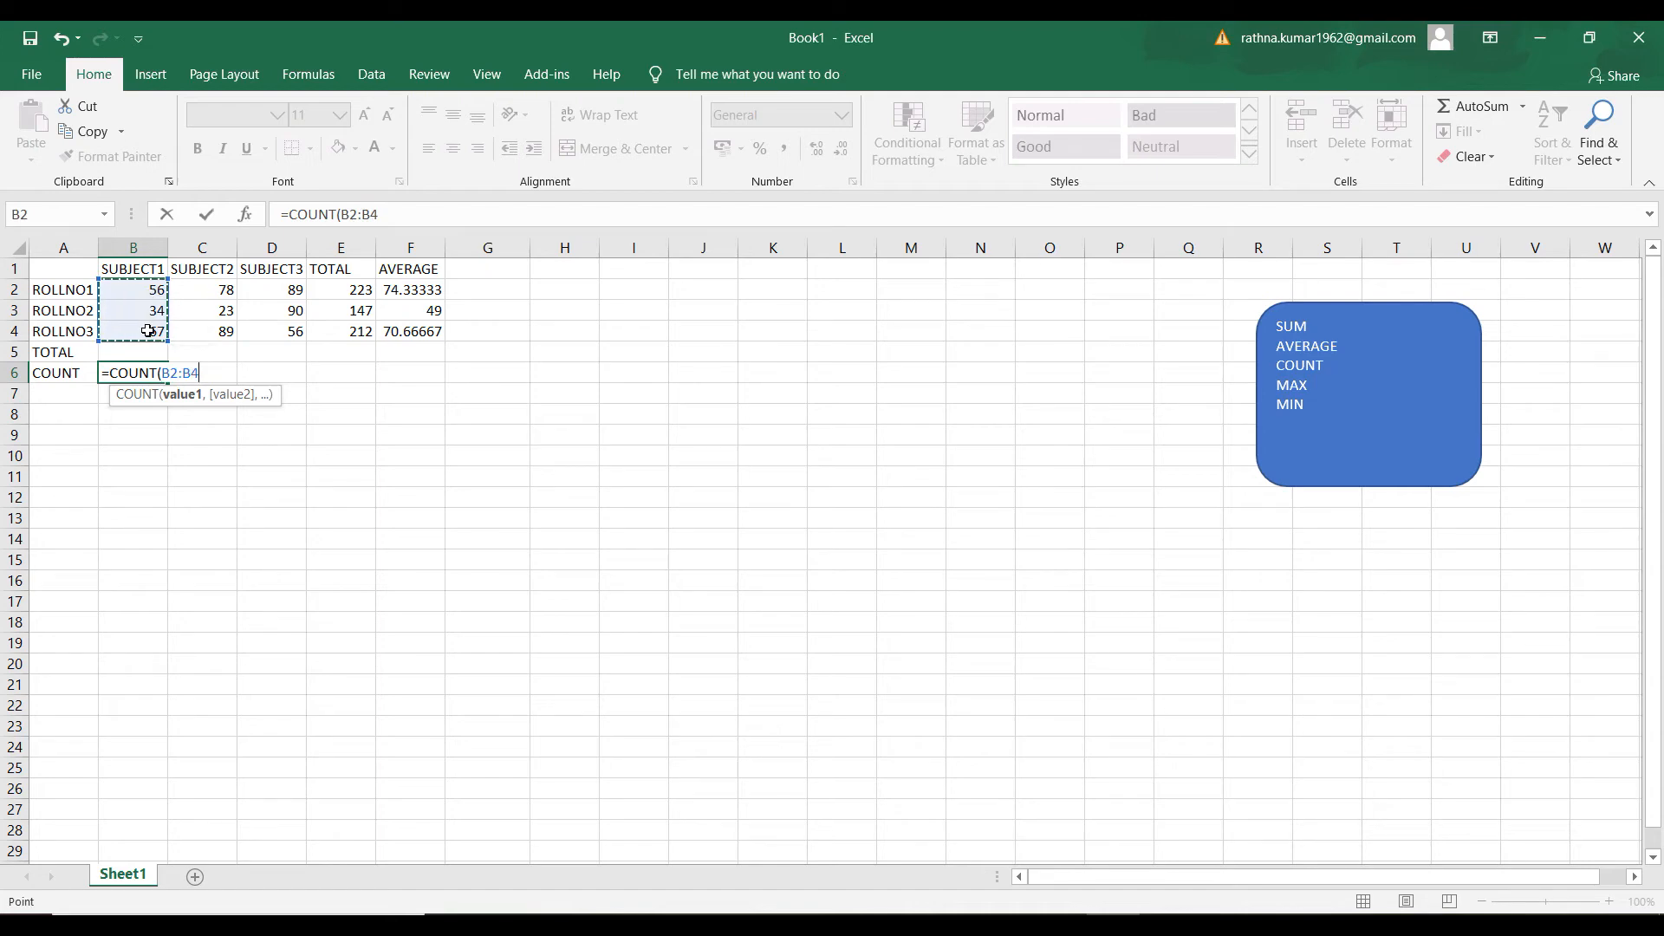
pyautogui.write(')')
pyautogui.press('Return')
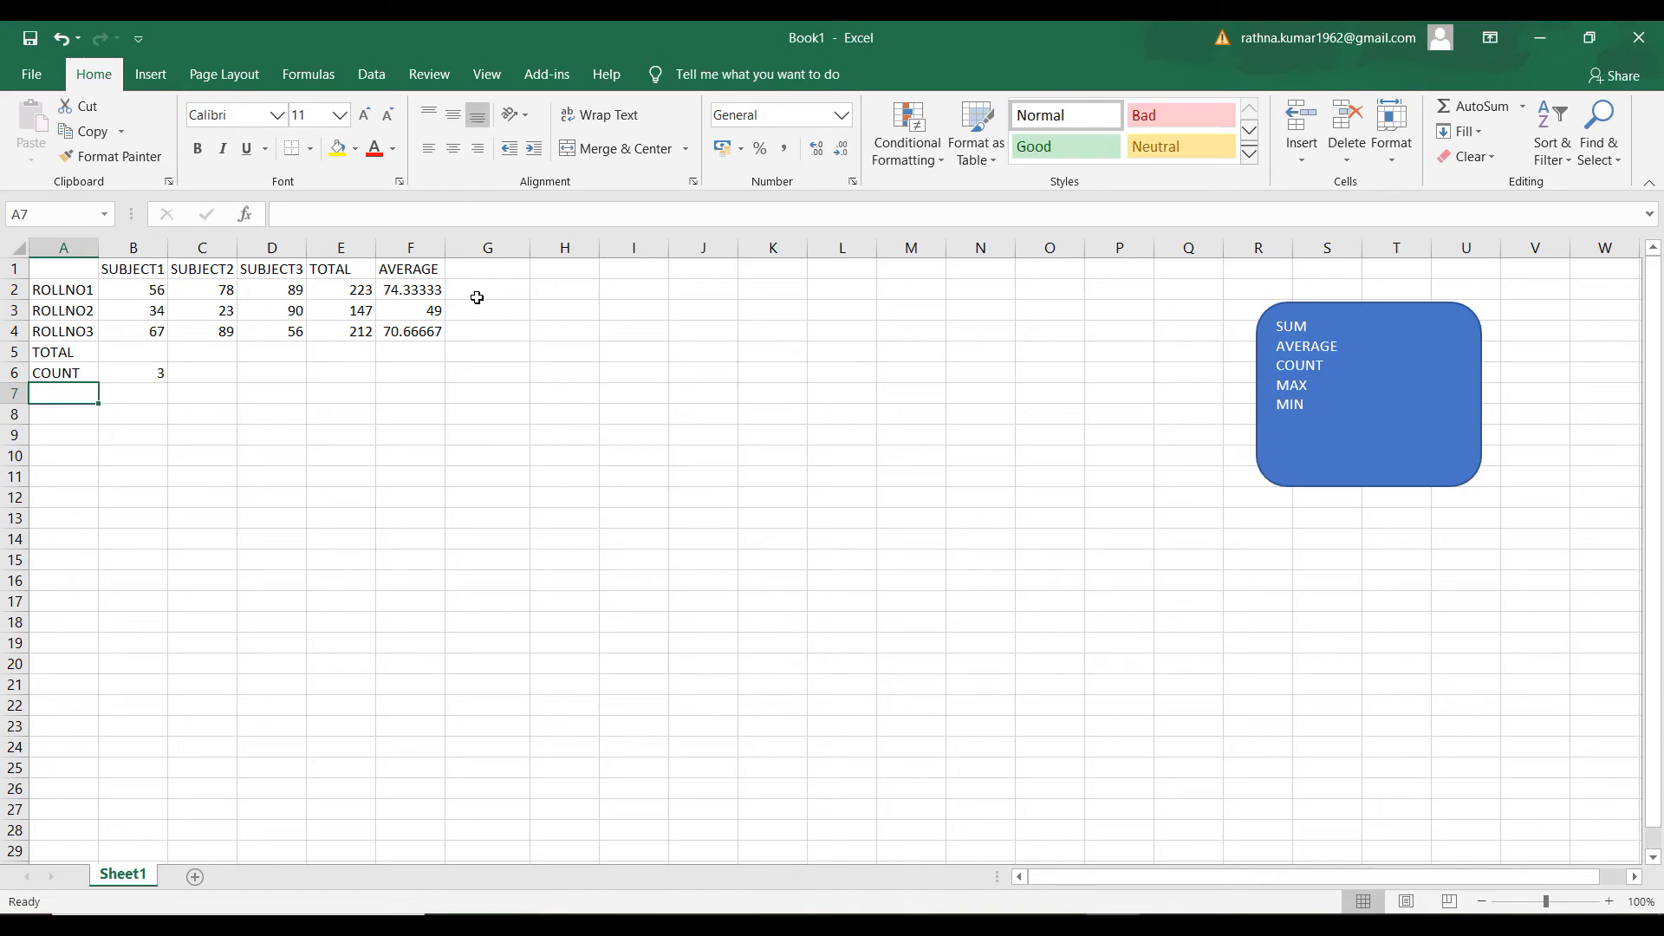
# Copy the COUNT formula from B6 across to C6:D6 for SUBJECT2 and SUBJECT3
pyautogui.click(159, 384)
pyautogui.click(156, 374)
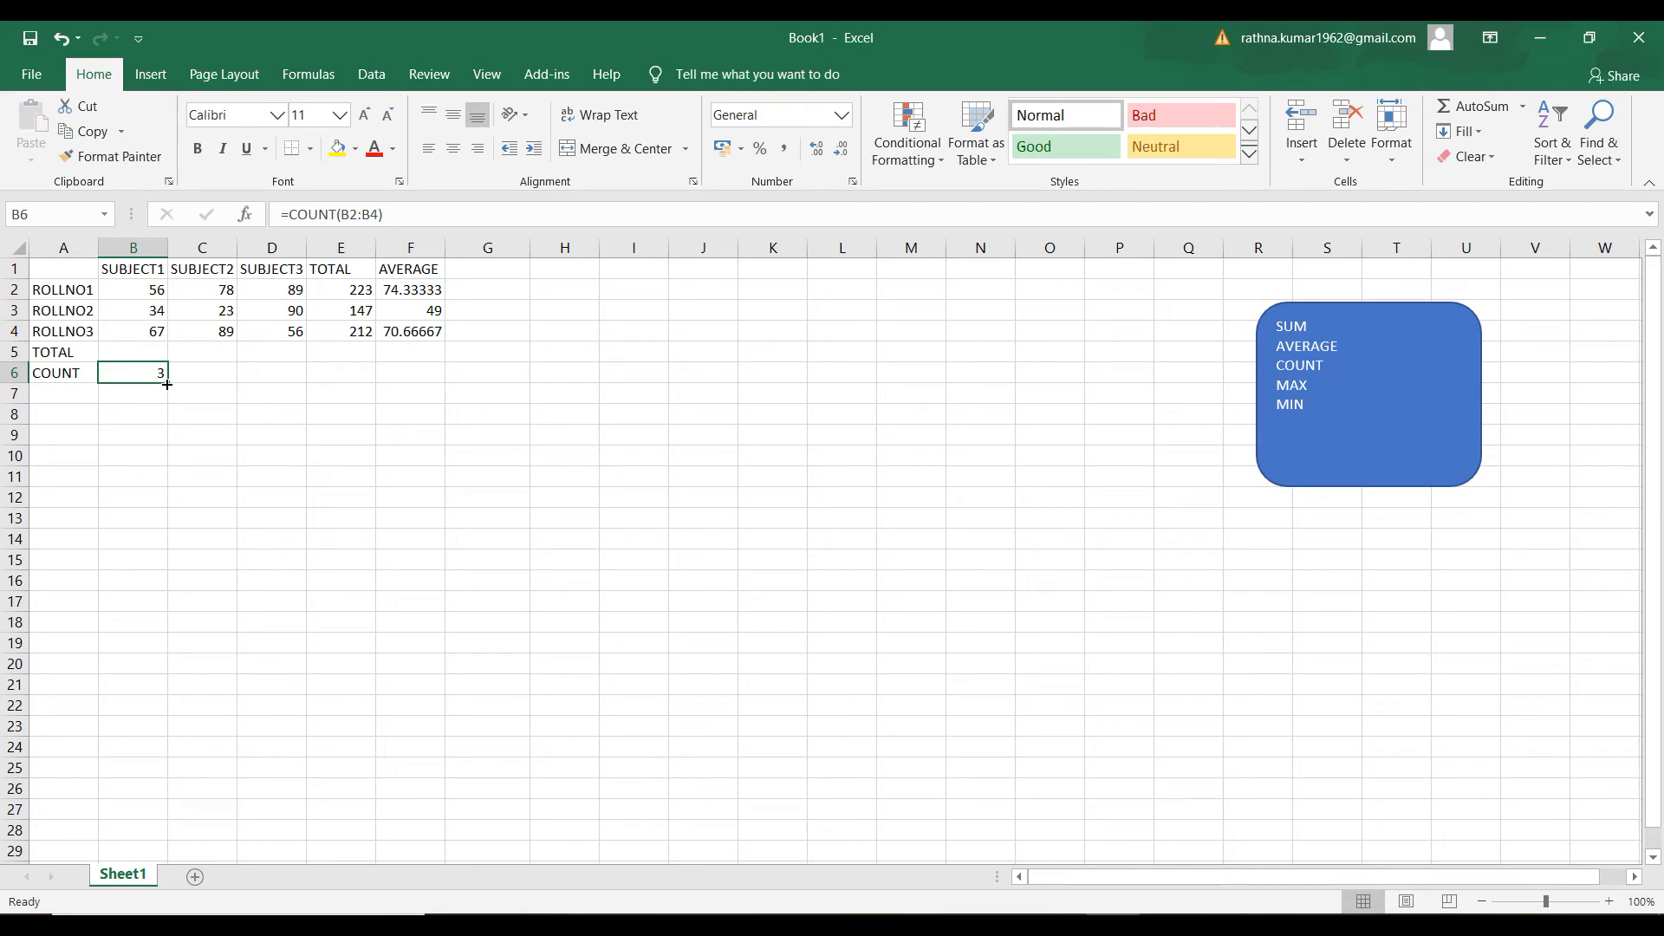
pyautogui.moveTo(167, 384); pyautogui.dragTo(287, 369)
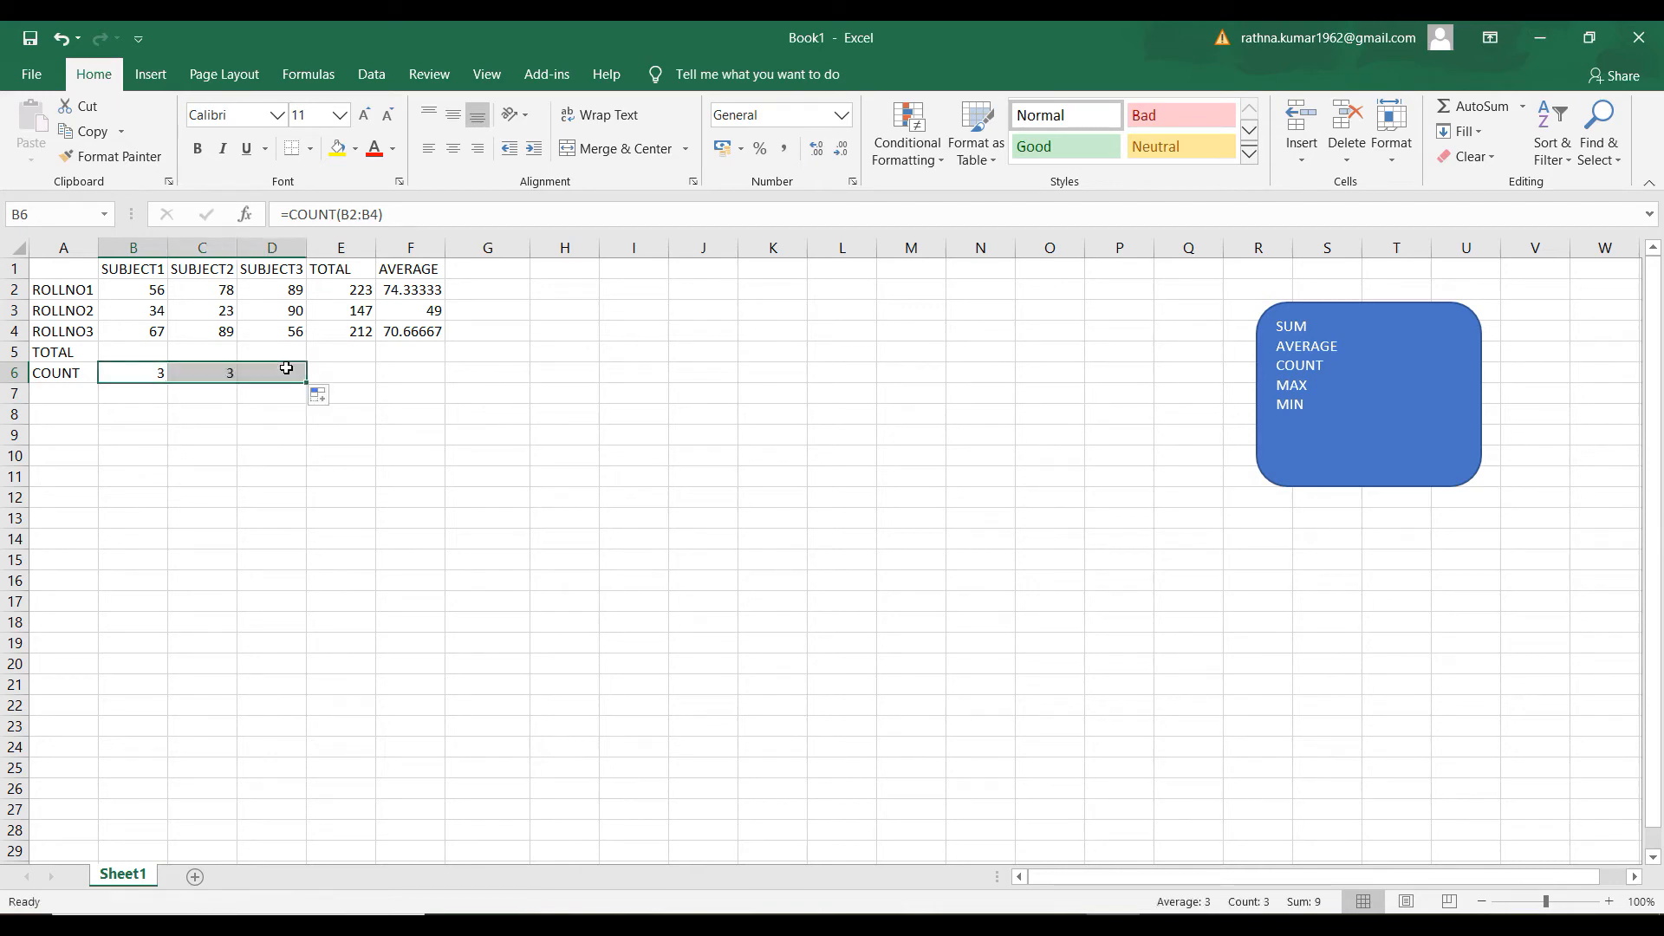
pyautogui.click(286, 416)
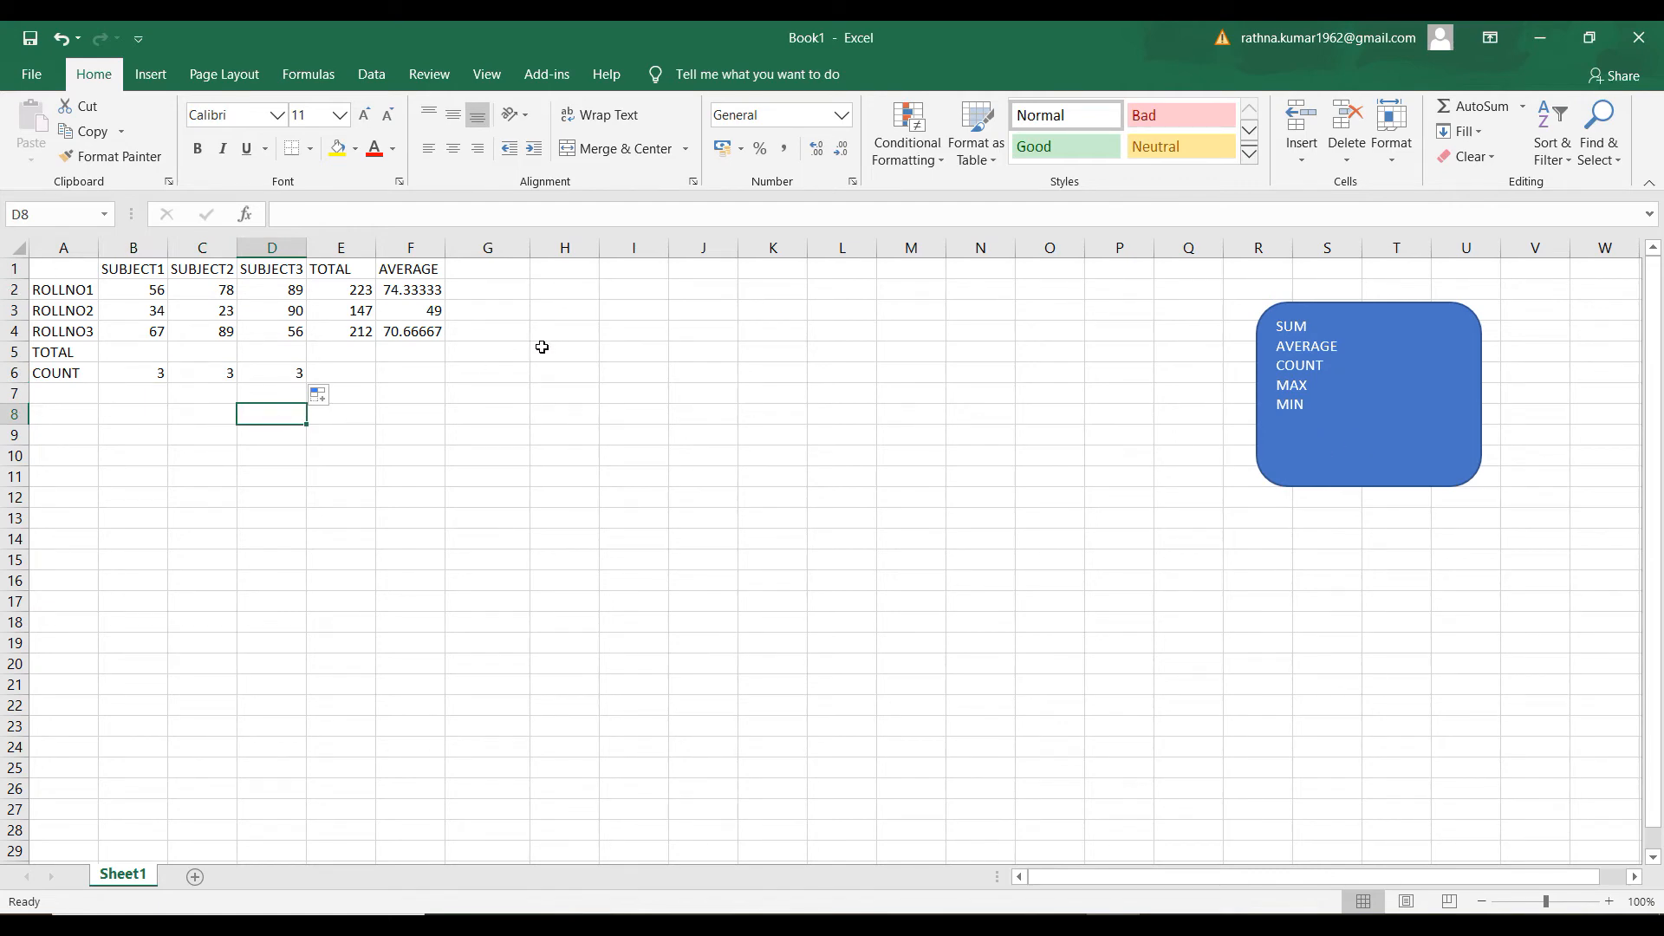
pyautogui.click(389, 391)
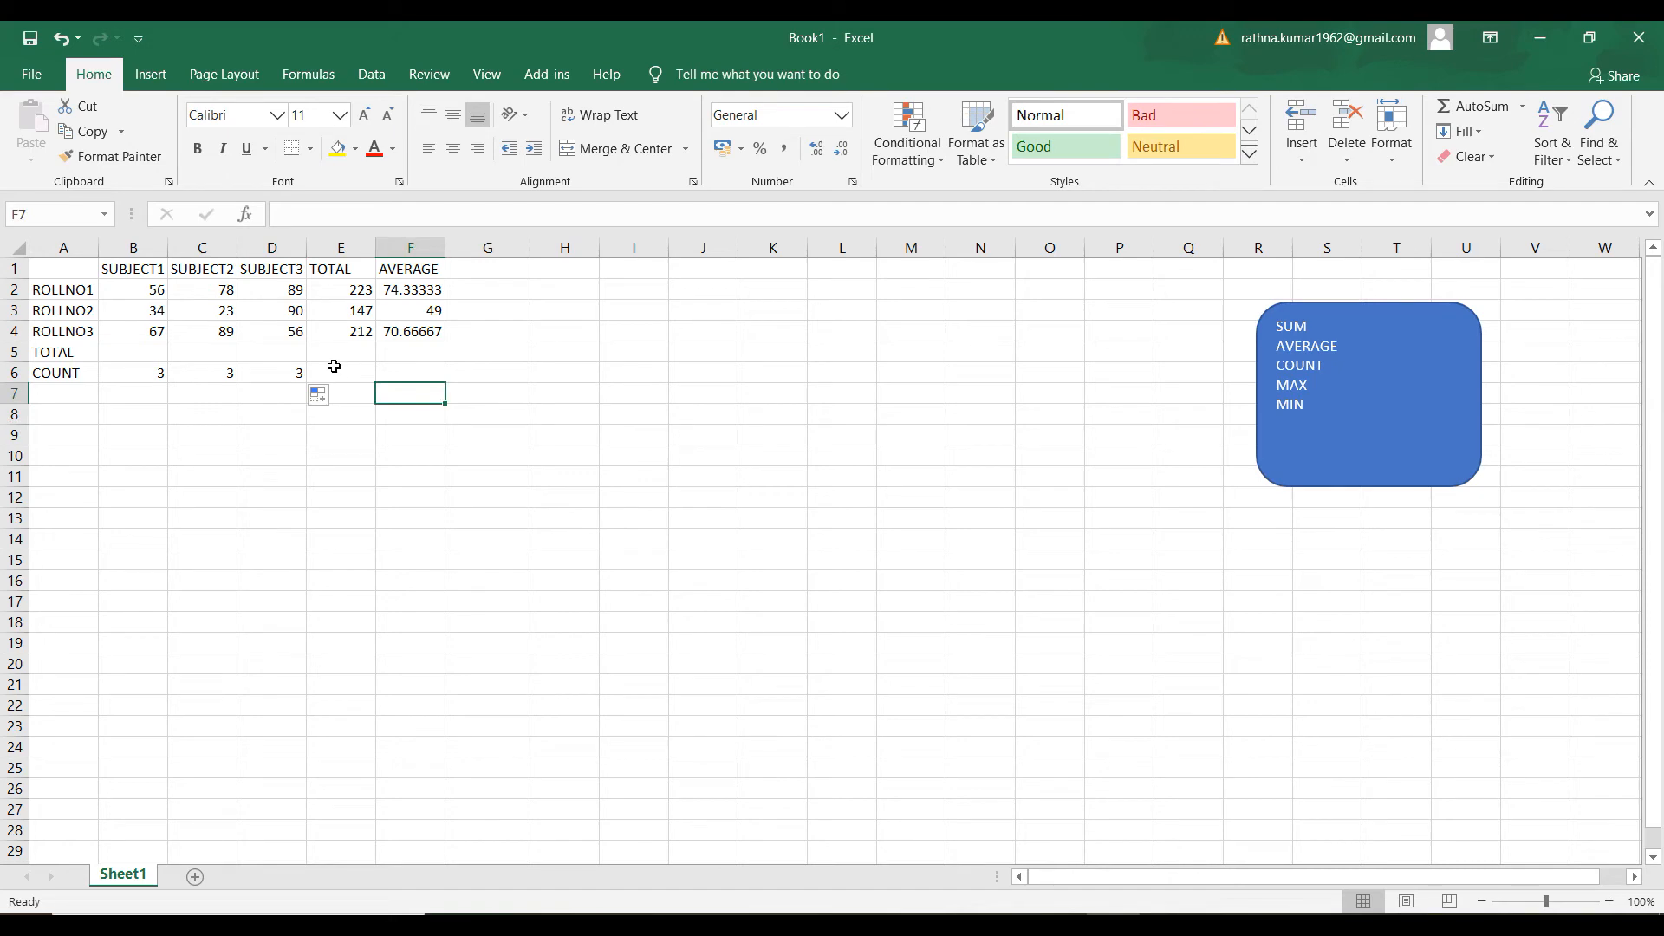
pyautogui.click(338, 454)
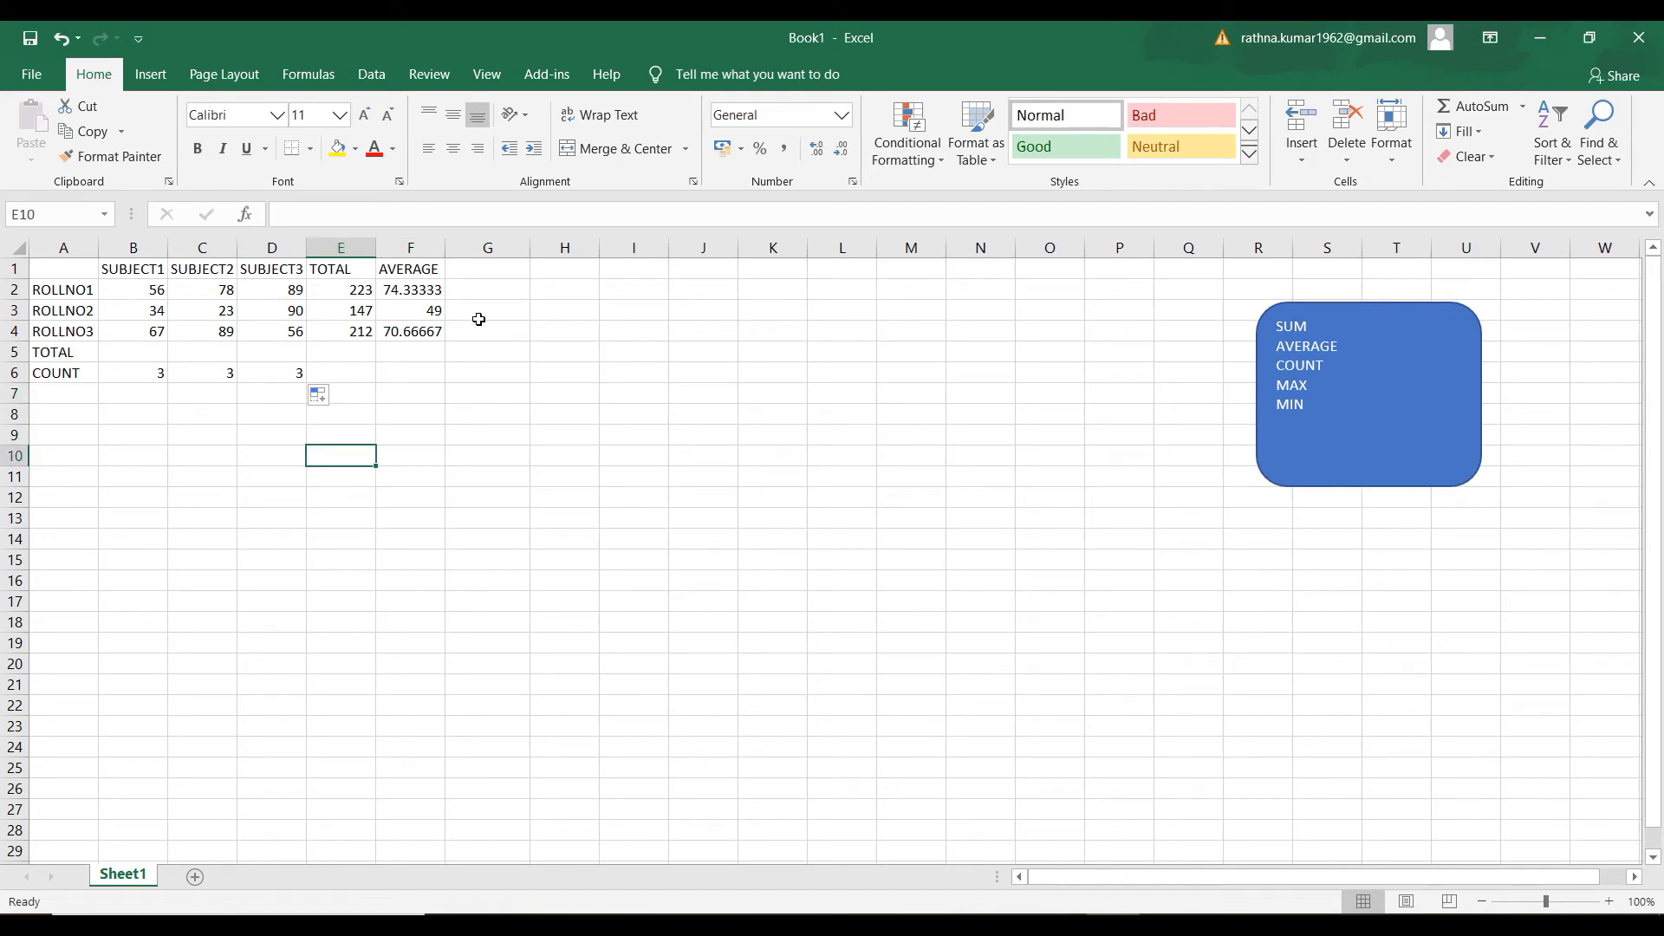
# Label A7 as MAX and find the highest SUBJECT1 mark in B7 with the formula =MAX(B2:B4)
pyautogui.click(70, 396)
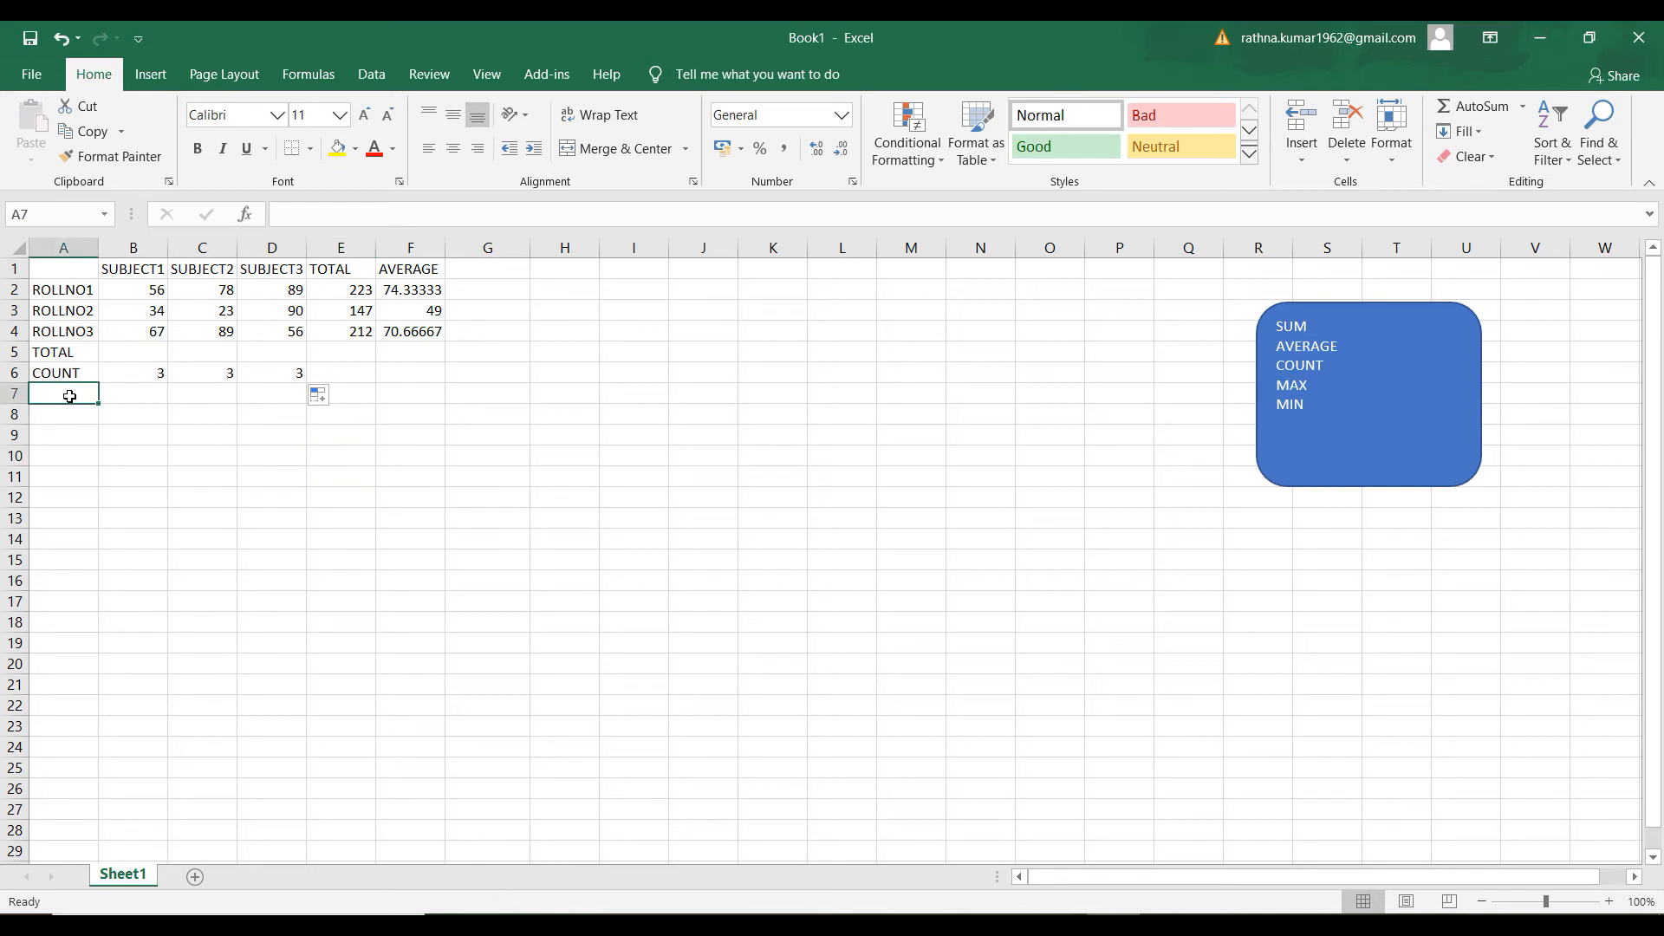
pyautogui.write('MAX')
pyautogui.press('Tab')
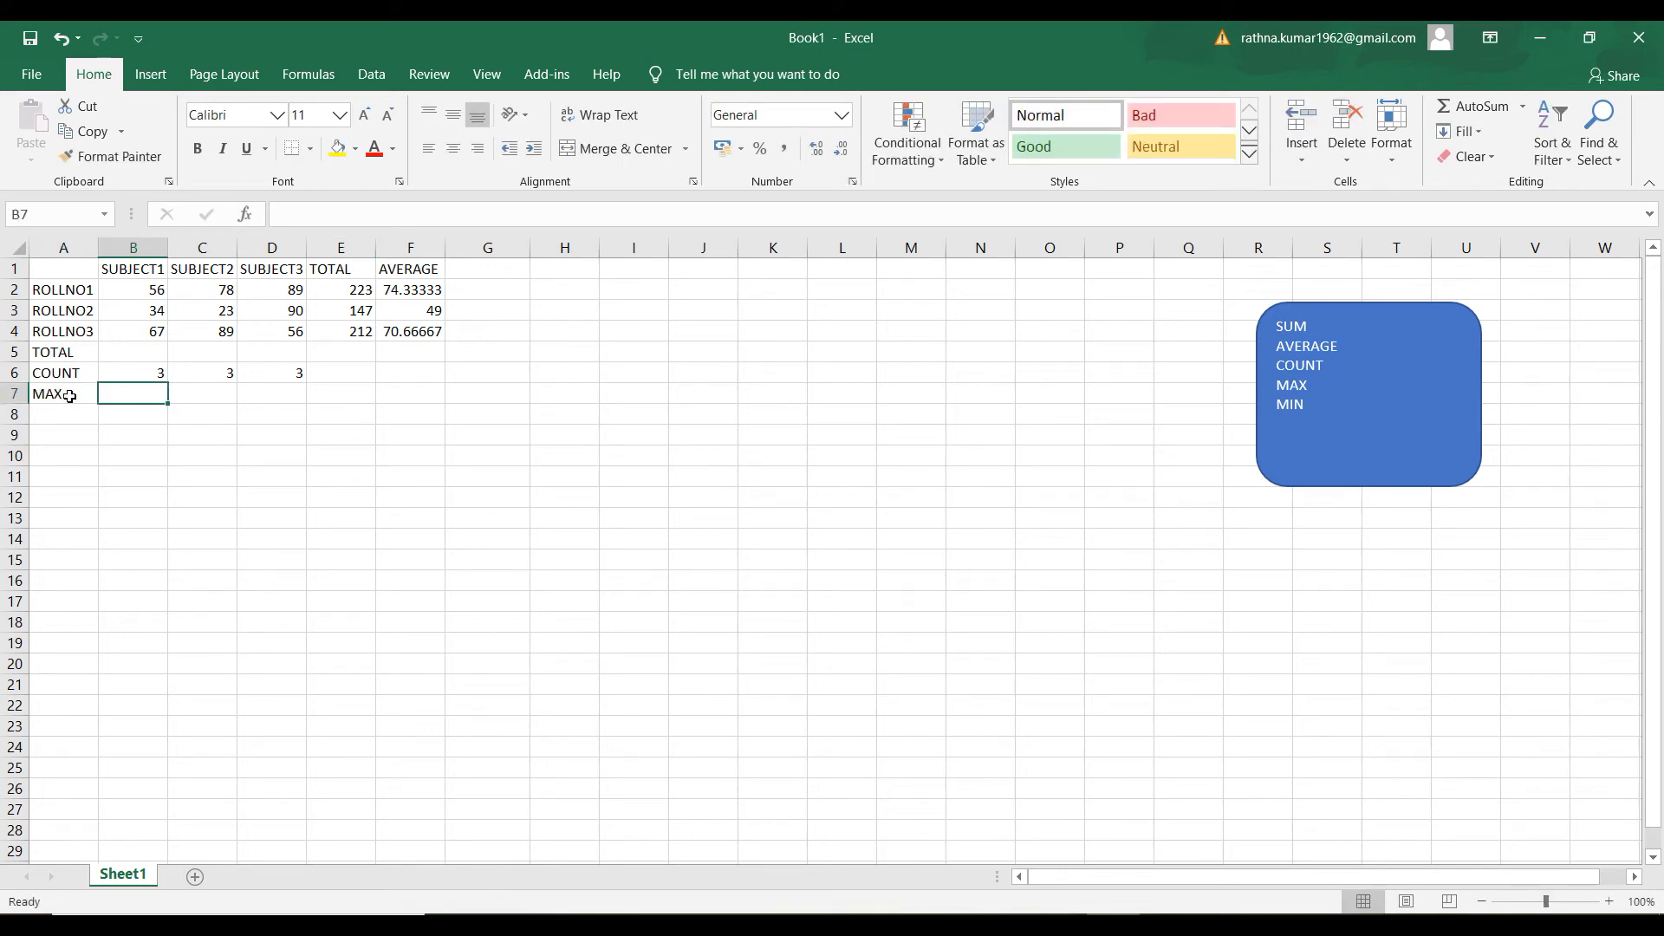
pyautogui.click(274, 395)
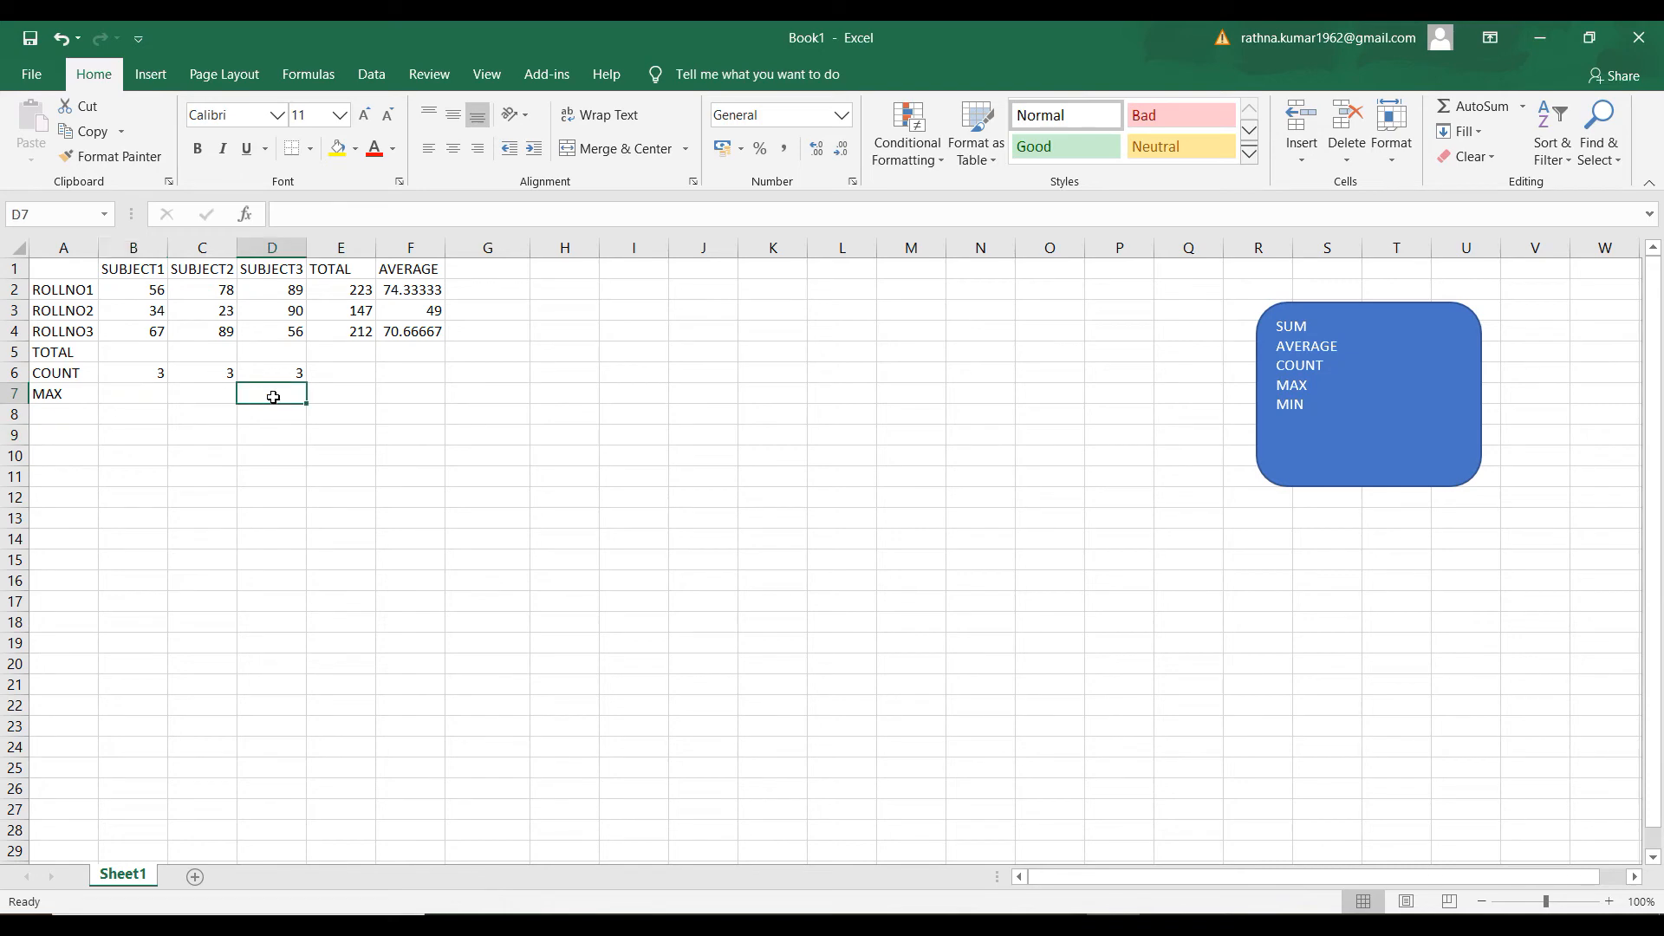
pyautogui.click(146, 392)
pyautogui.write('=MAX')
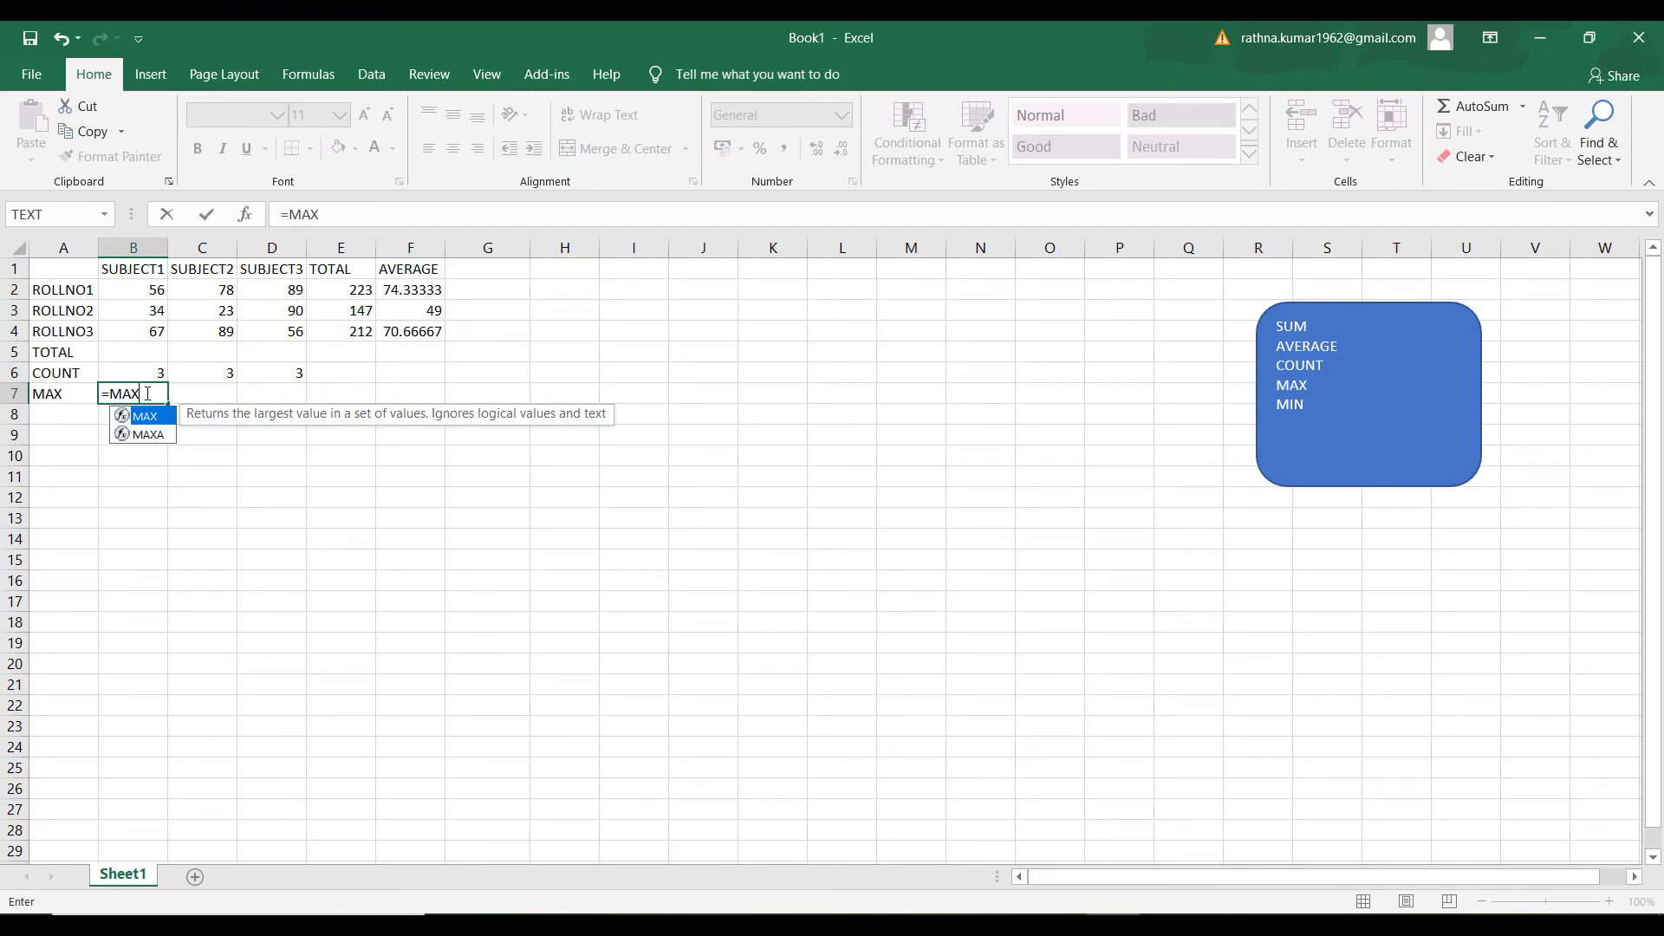
pyautogui.write('(')
pyautogui.moveTo(155, 289); pyautogui.dragTo(150, 330)
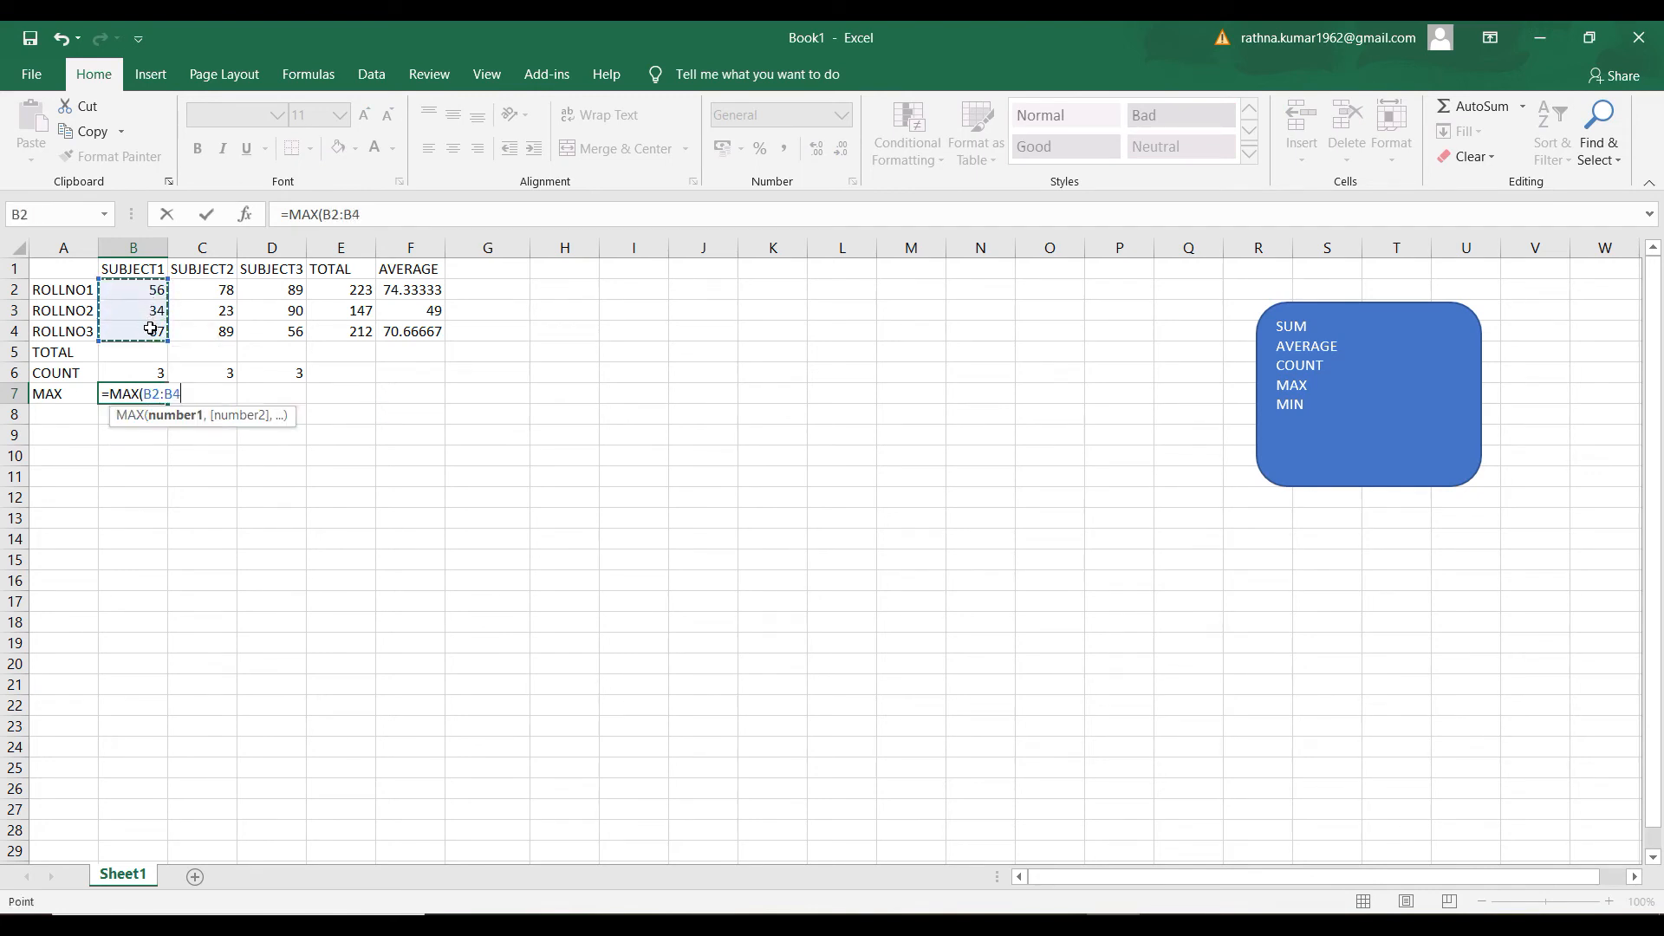
pyautogui.write(')')
pyautogui.press('Return')
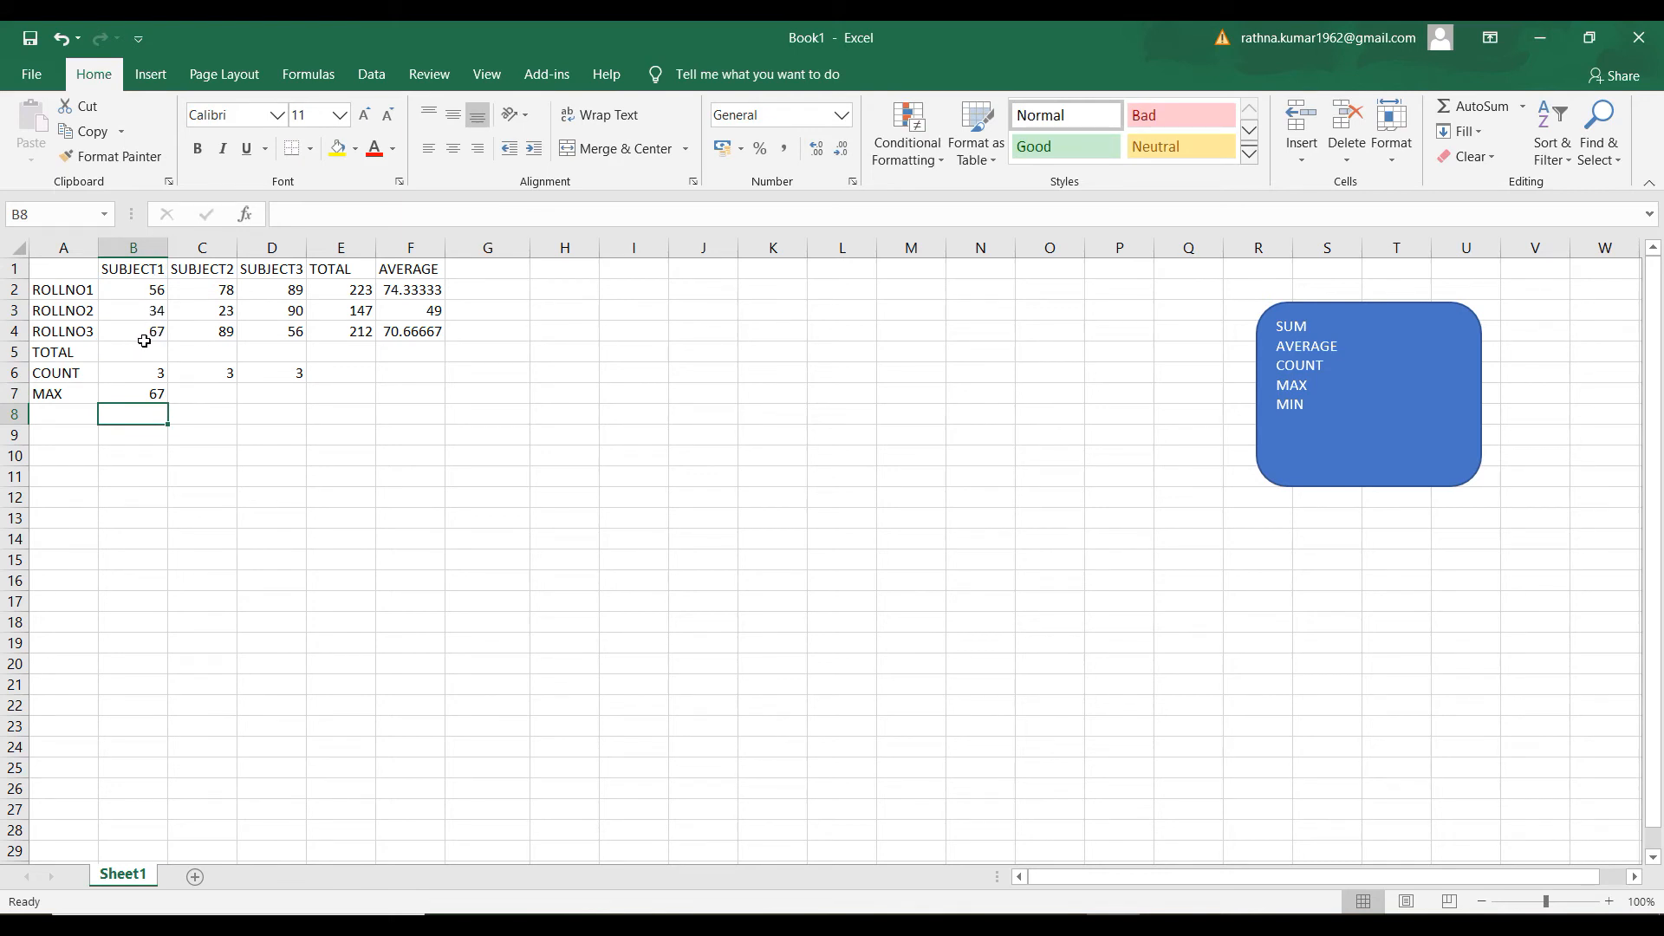
# Copy the MAX formula from B7 across to C7:D7 for SUBJECT2 and SUBJECT3
pyautogui.click(154, 395)
pyautogui.moveTo(167, 404); pyautogui.dragTo(299, 399)
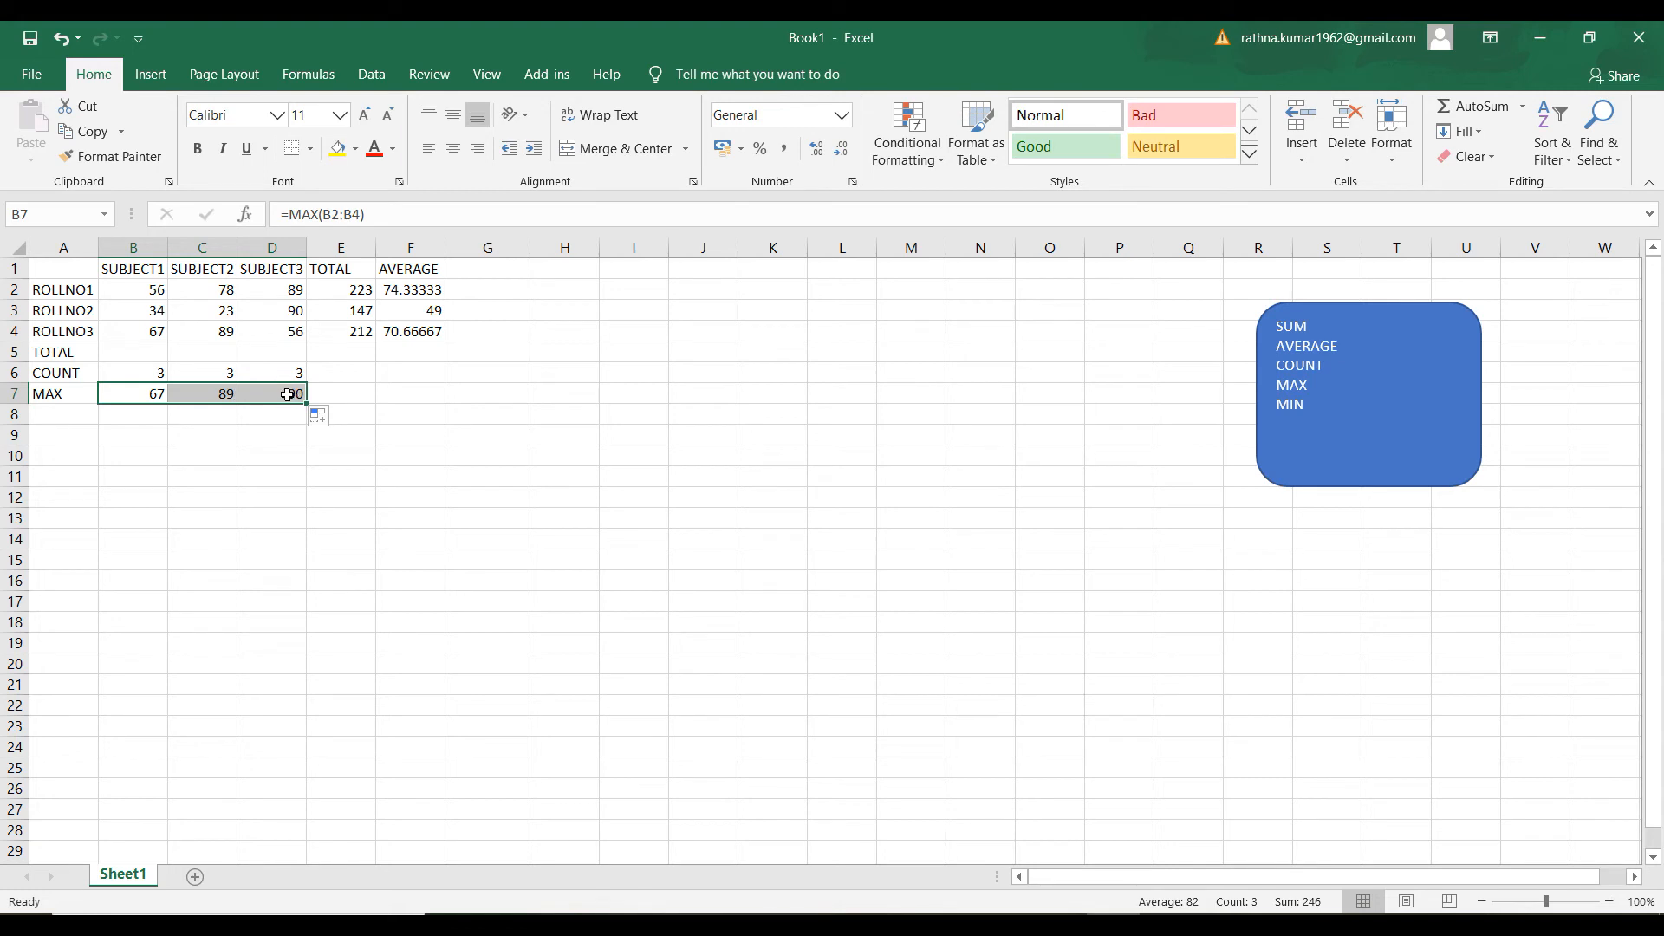
pyautogui.click(293, 482)
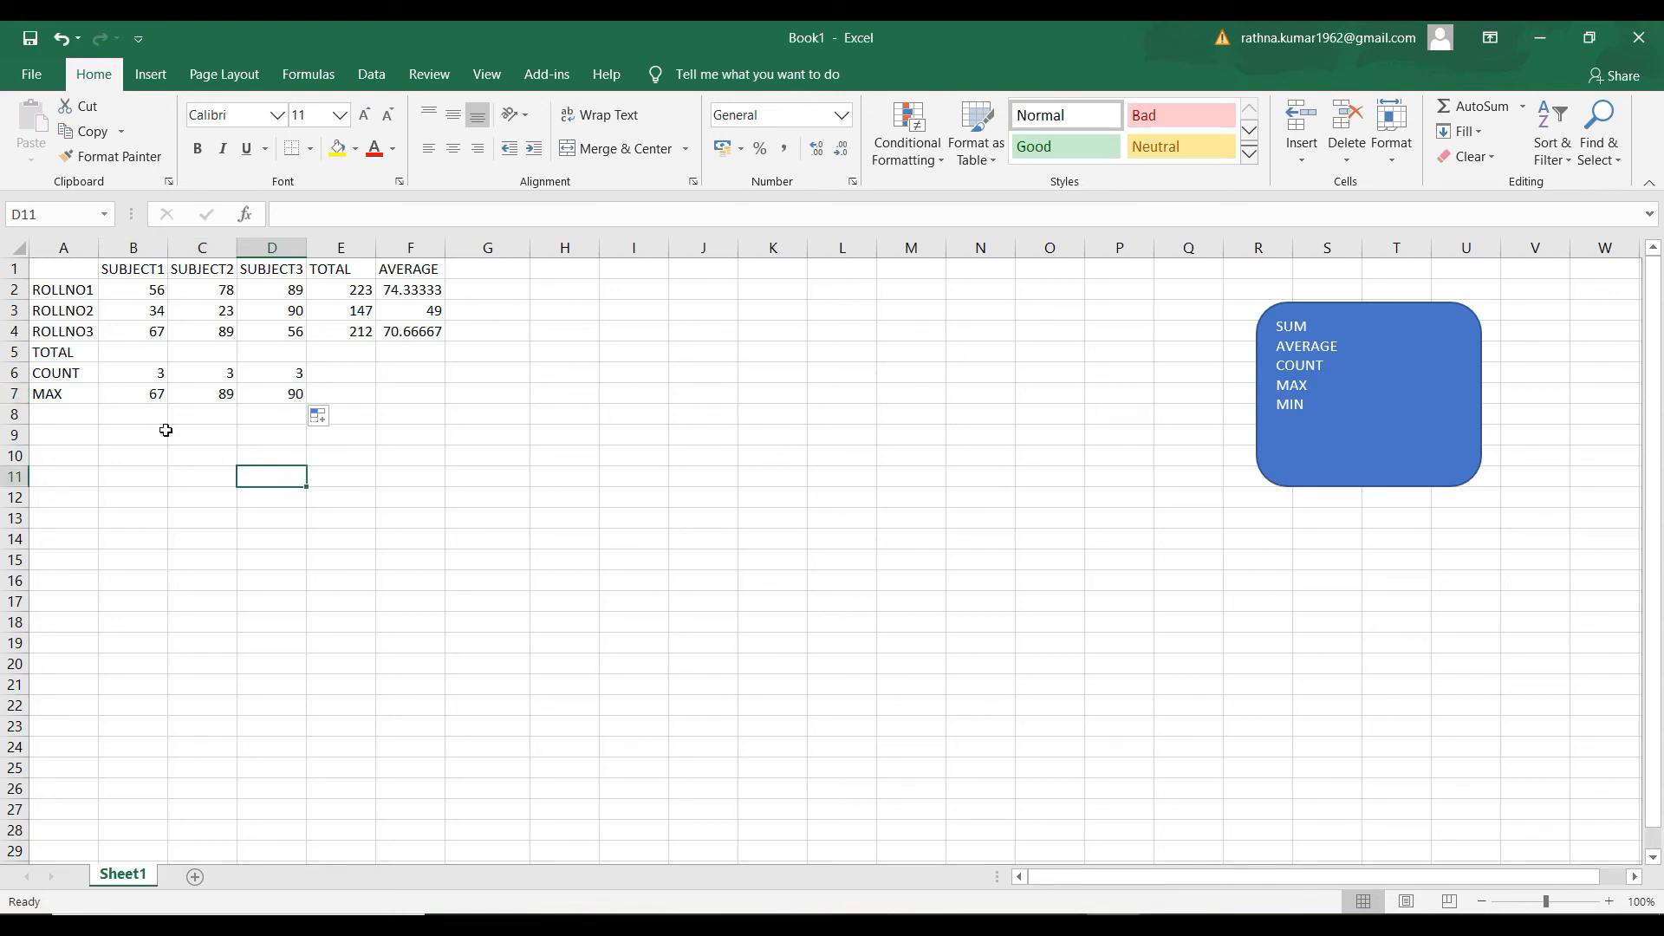
# Label A8 as MIN and find the lowest SUBJECT1 mark in B8 with the formula =MIN(B2:B4)
pyautogui.click(77, 413)
pyautogui.write('MIN')
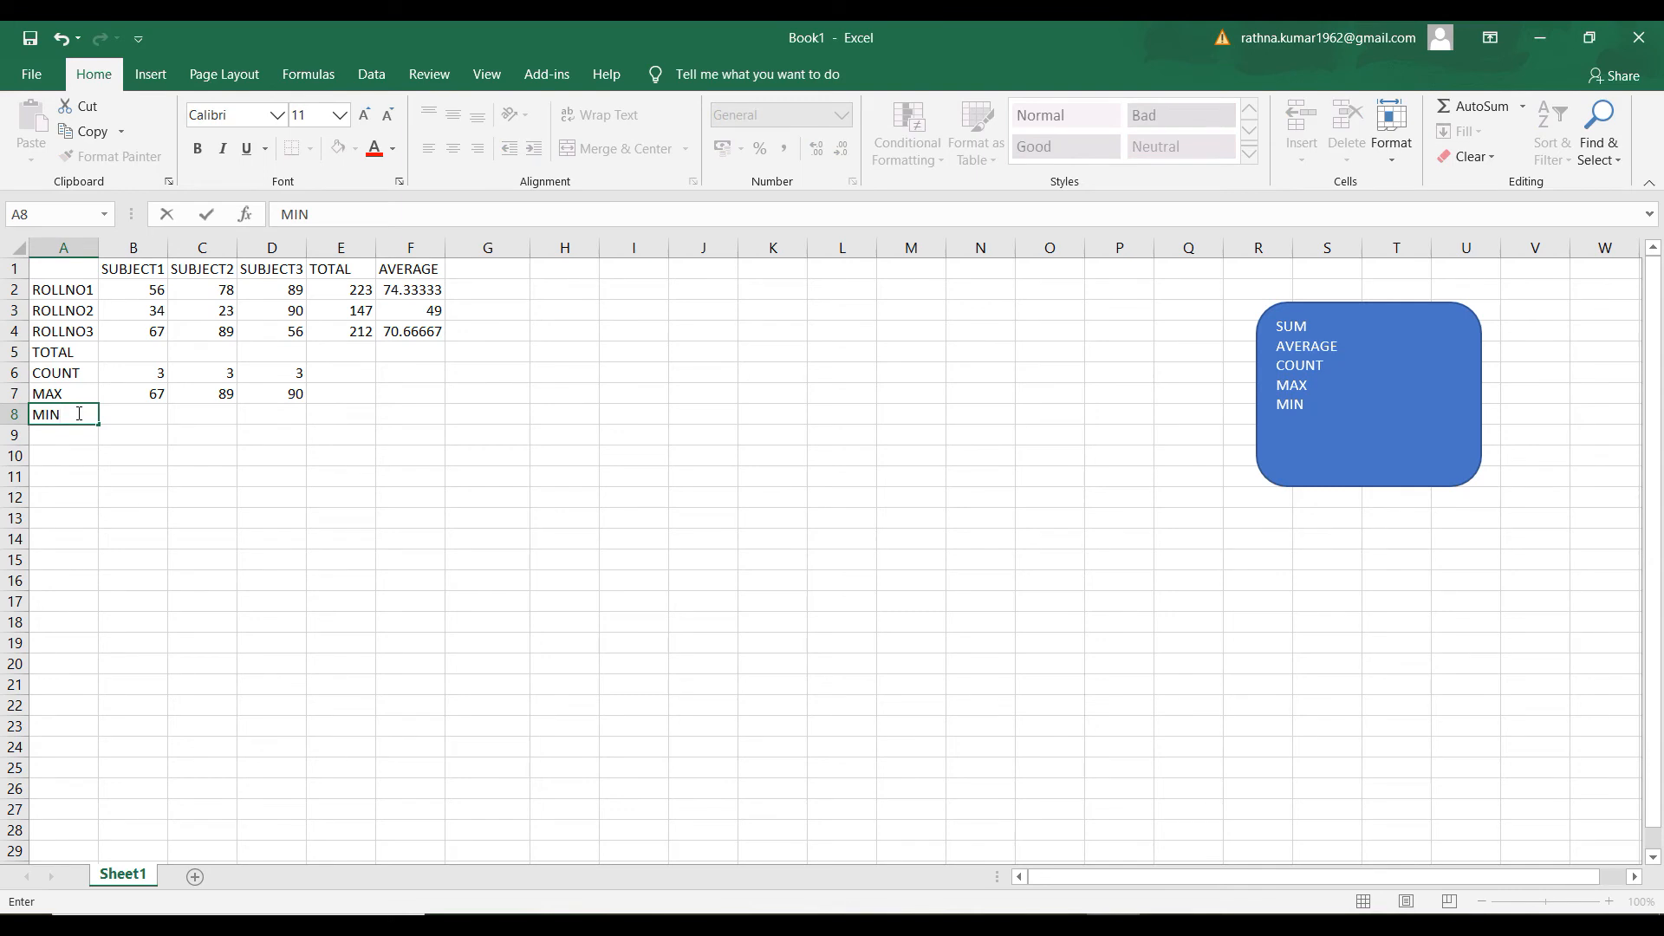
pyautogui.press('Tab')
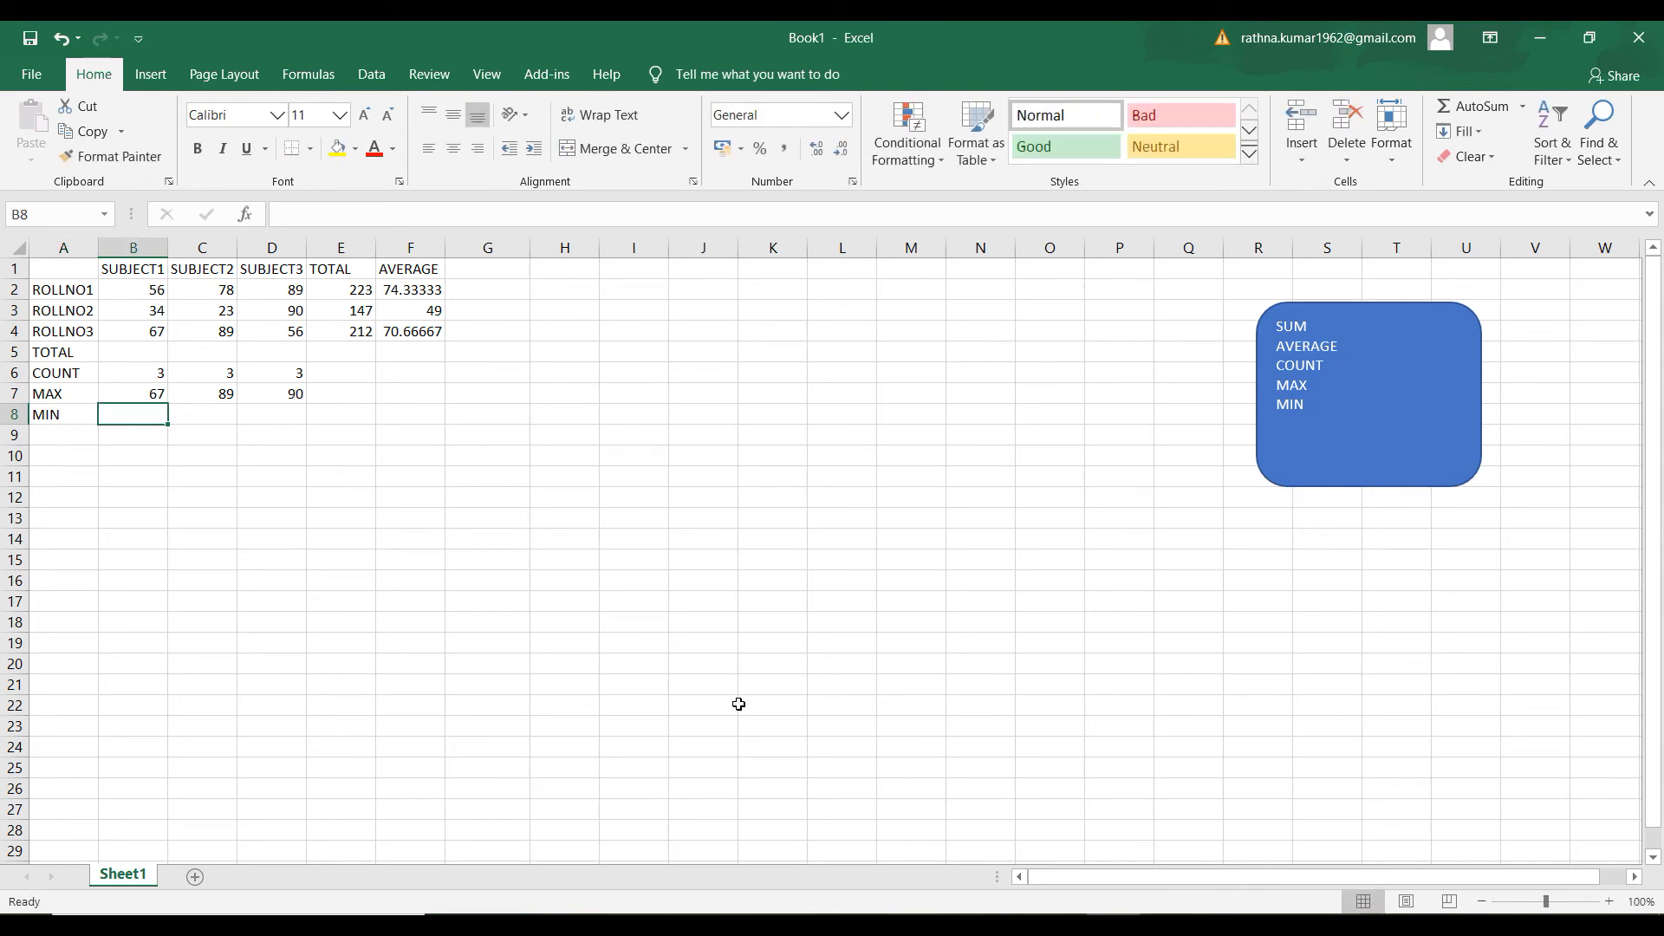
pyautogui.click(1220, 926)
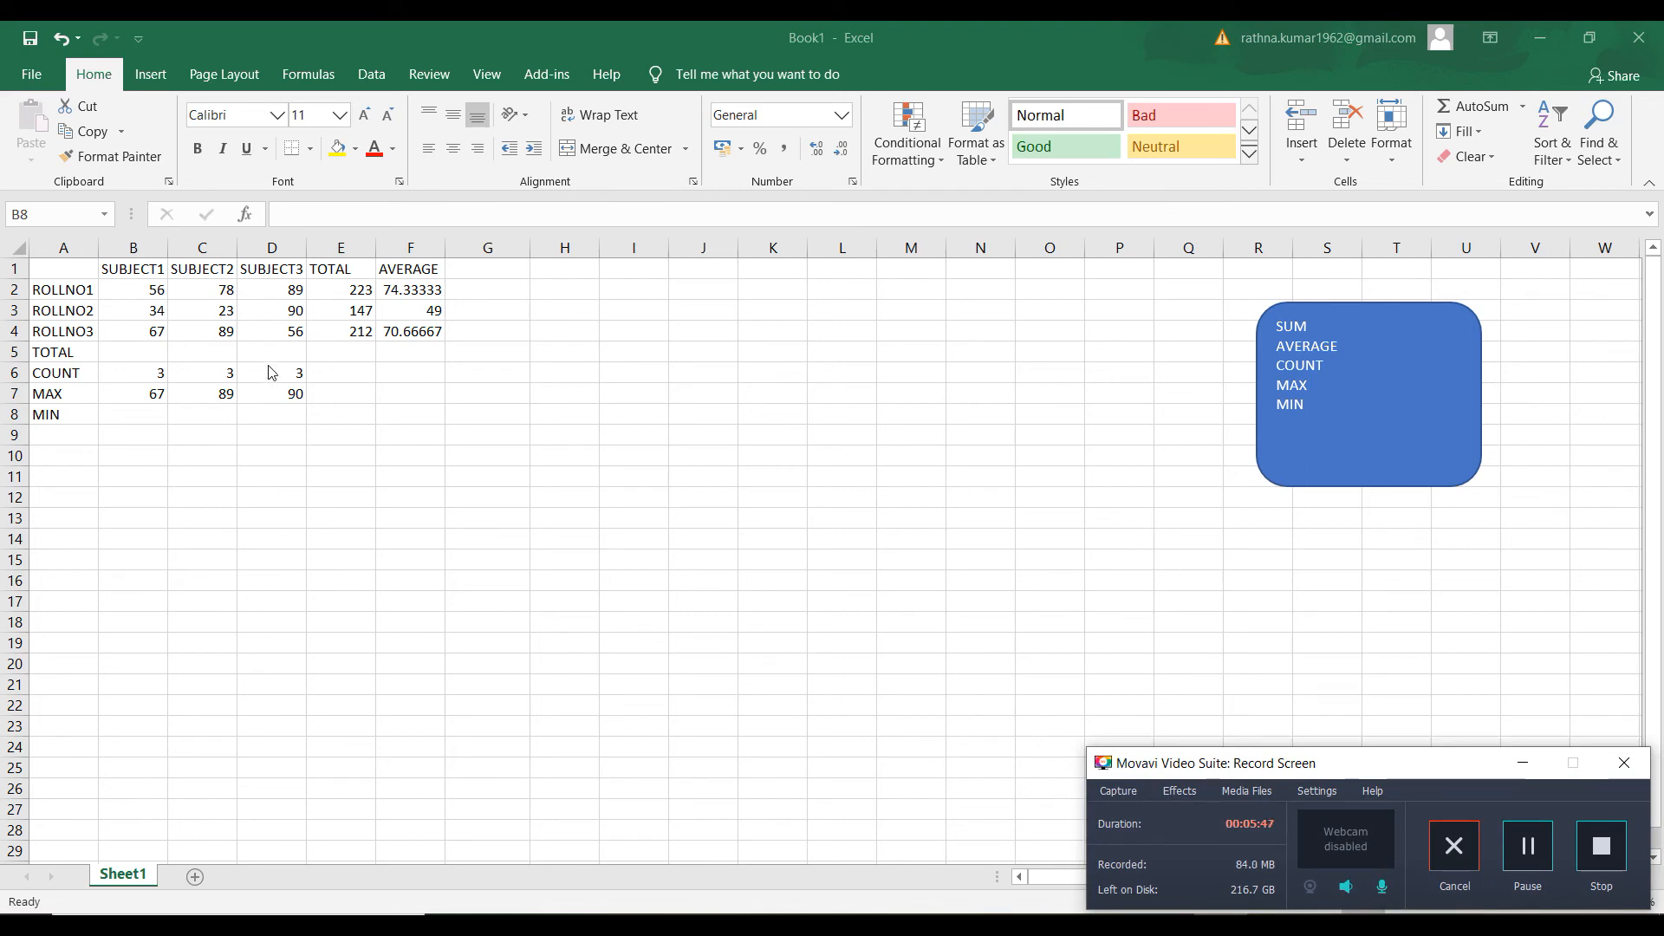
pyautogui.click(156, 414)
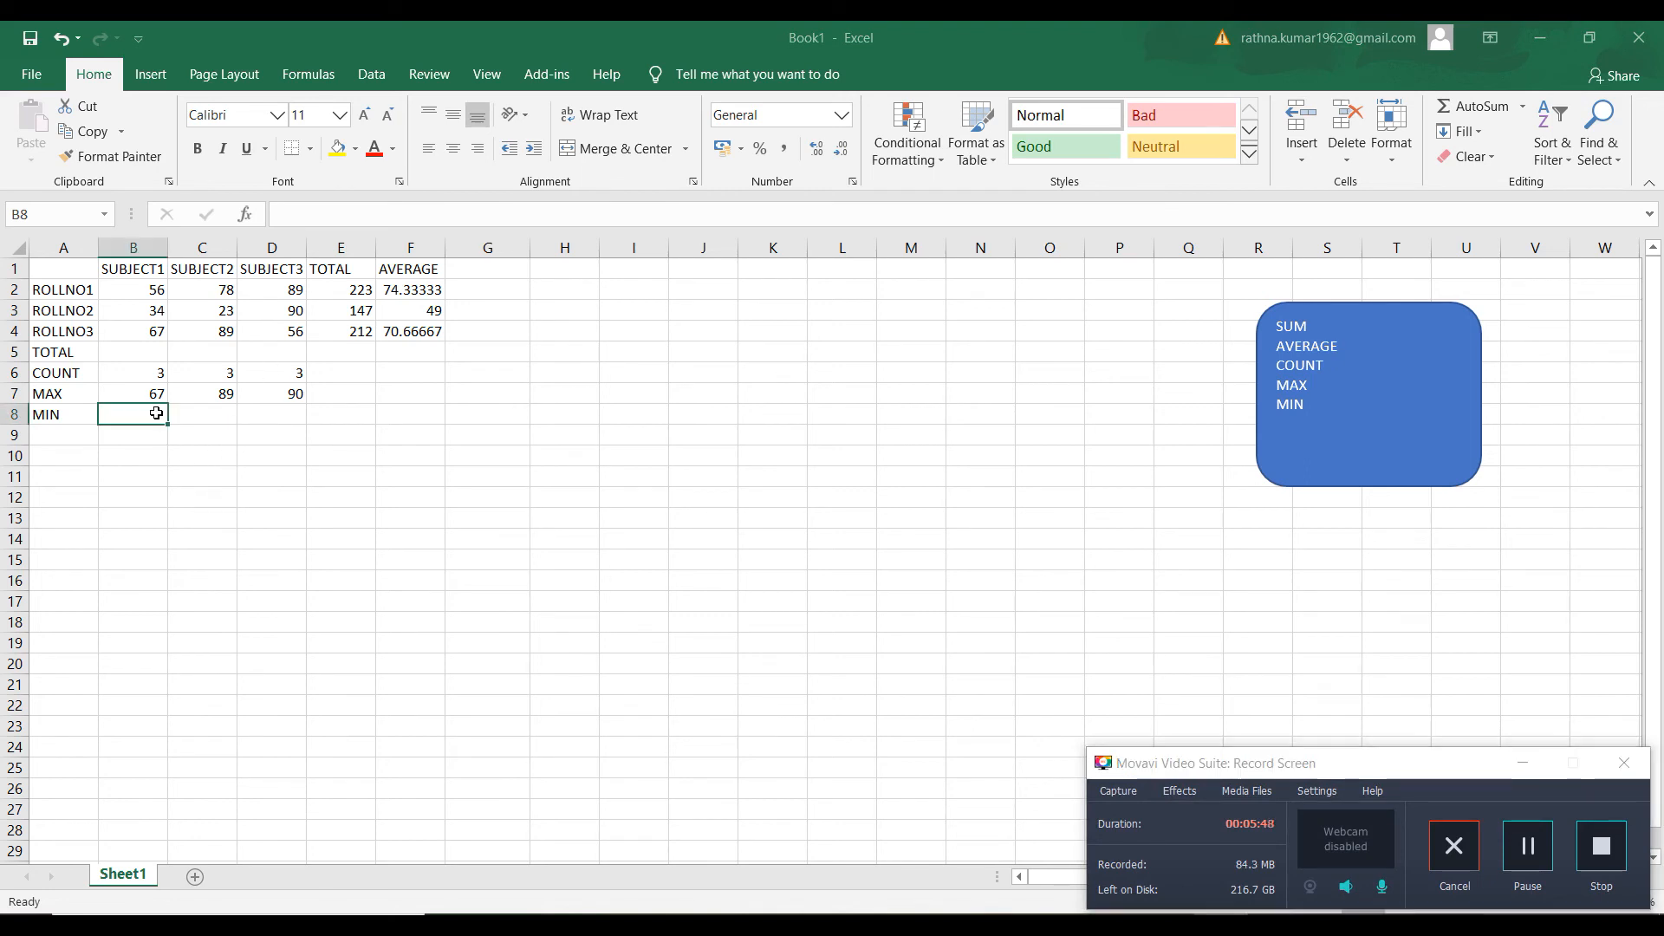
pyautogui.write('=MIN(')
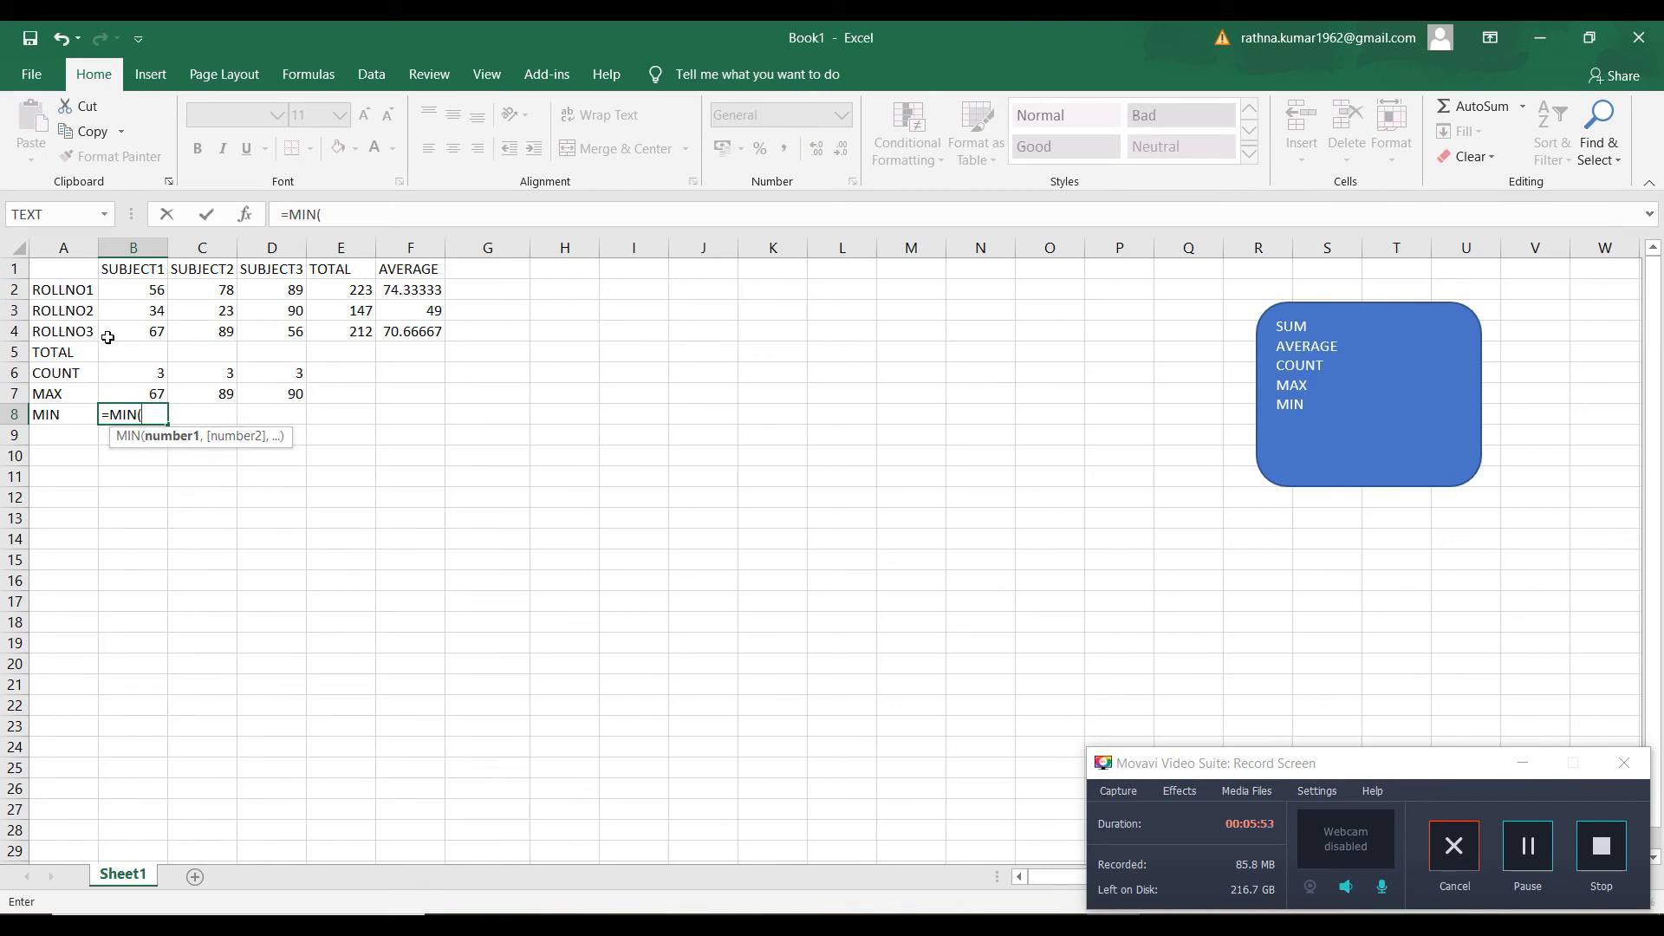
pyautogui.click(138, 291)
pyautogui.moveTo(138, 291); pyautogui.dragTo(140, 328)
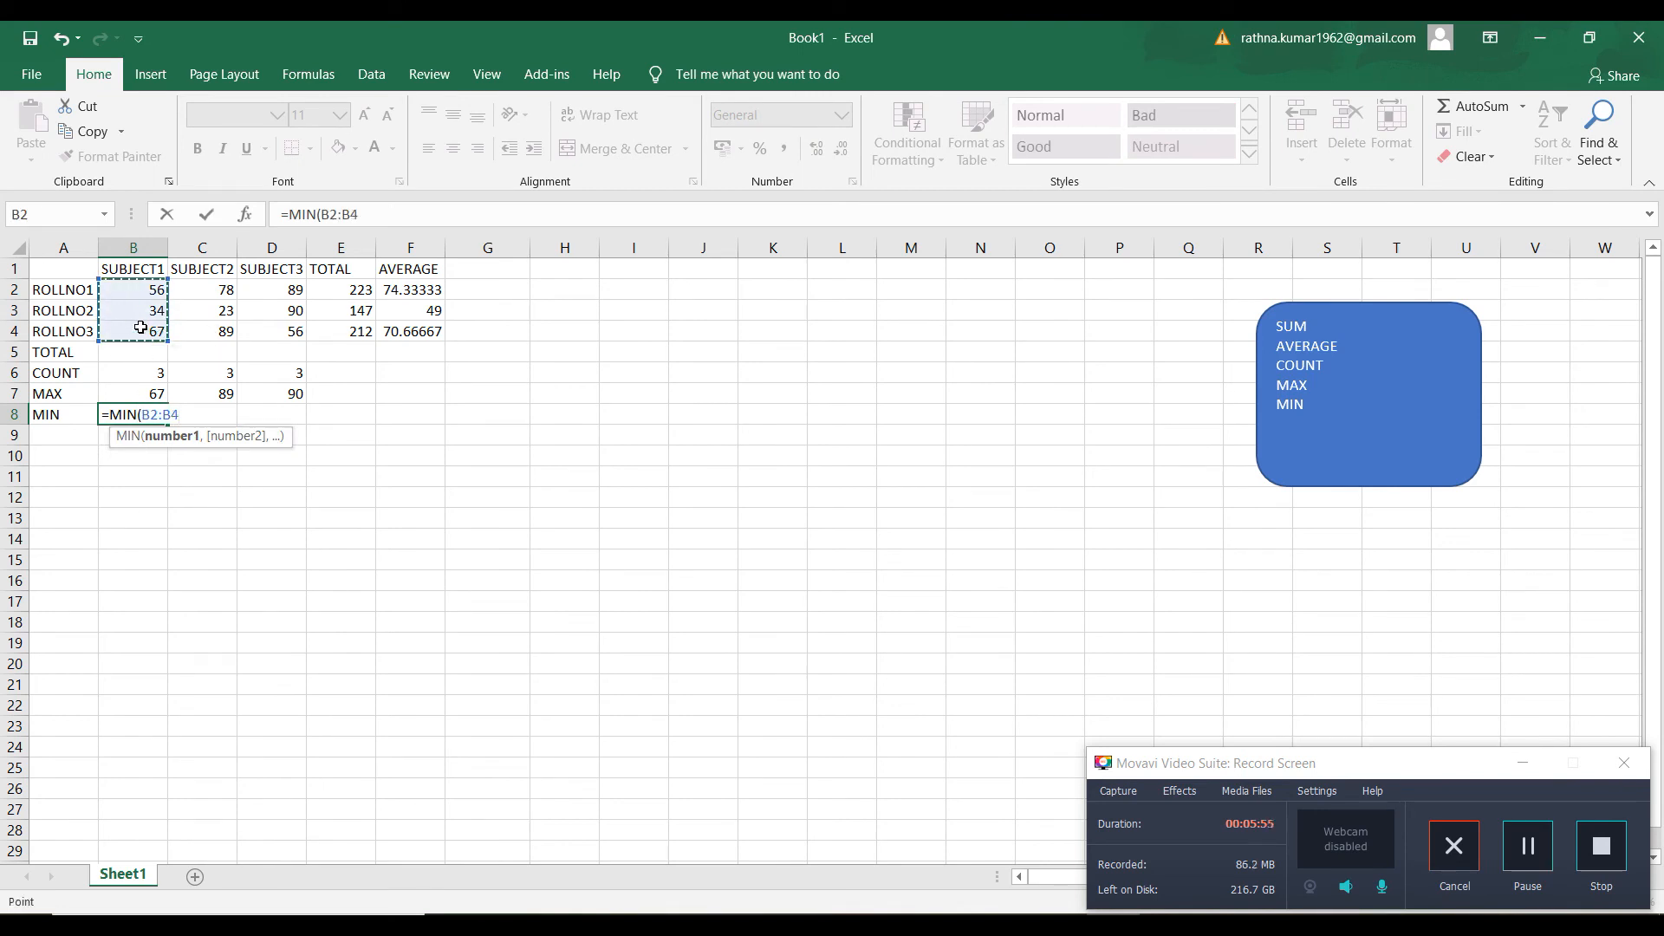
pyautogui.press('Return')
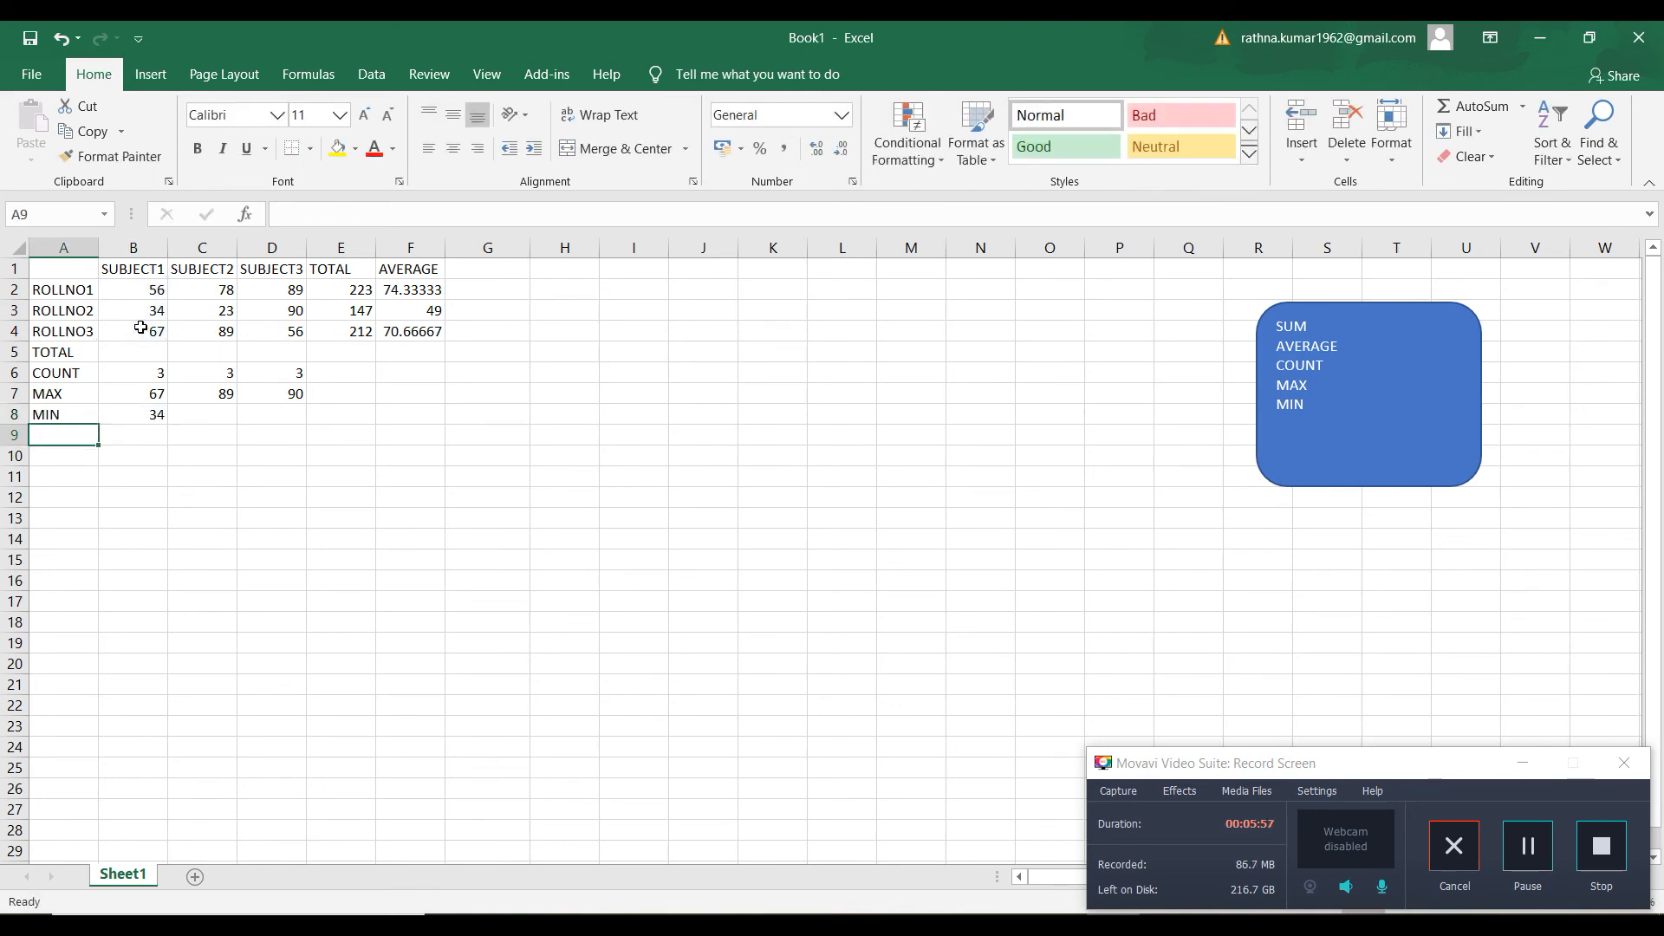
# Copy the MIN formula from B8 across to C8:D8 for SUBJECT2 and SUBJECT3
pyautogui.click(130, 420)
pyautogui.moveTo(169, 426); pyautogui.dragTo(283, 415)
pyautogui.click(202, 481)
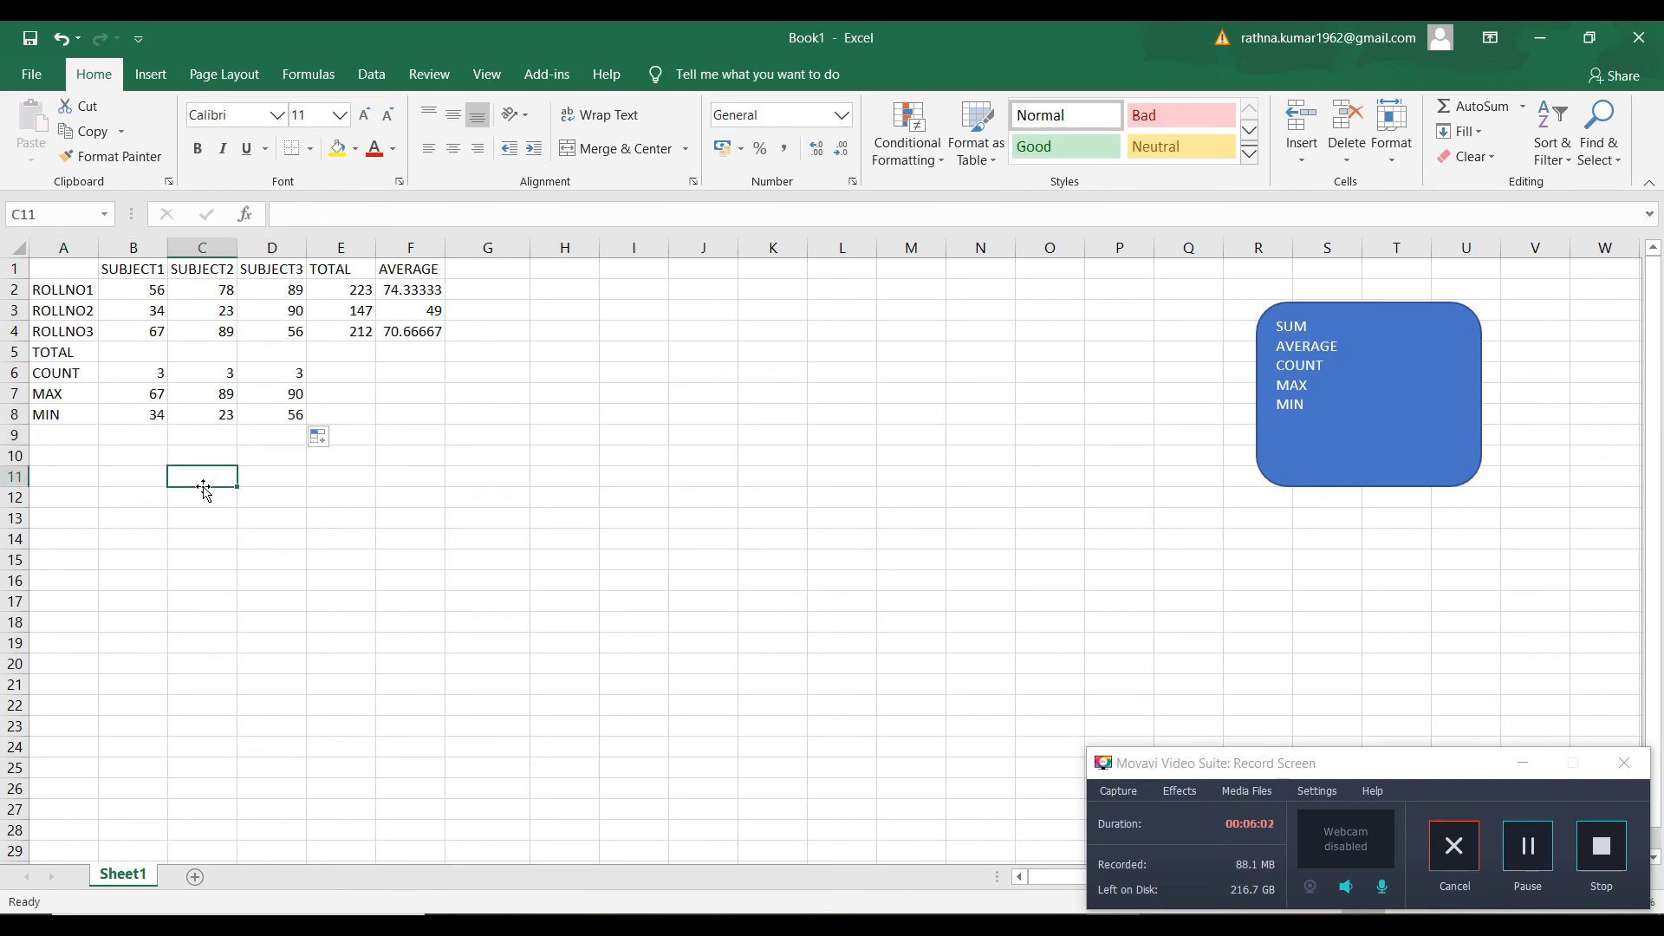
pyautogui.click(71, 428)
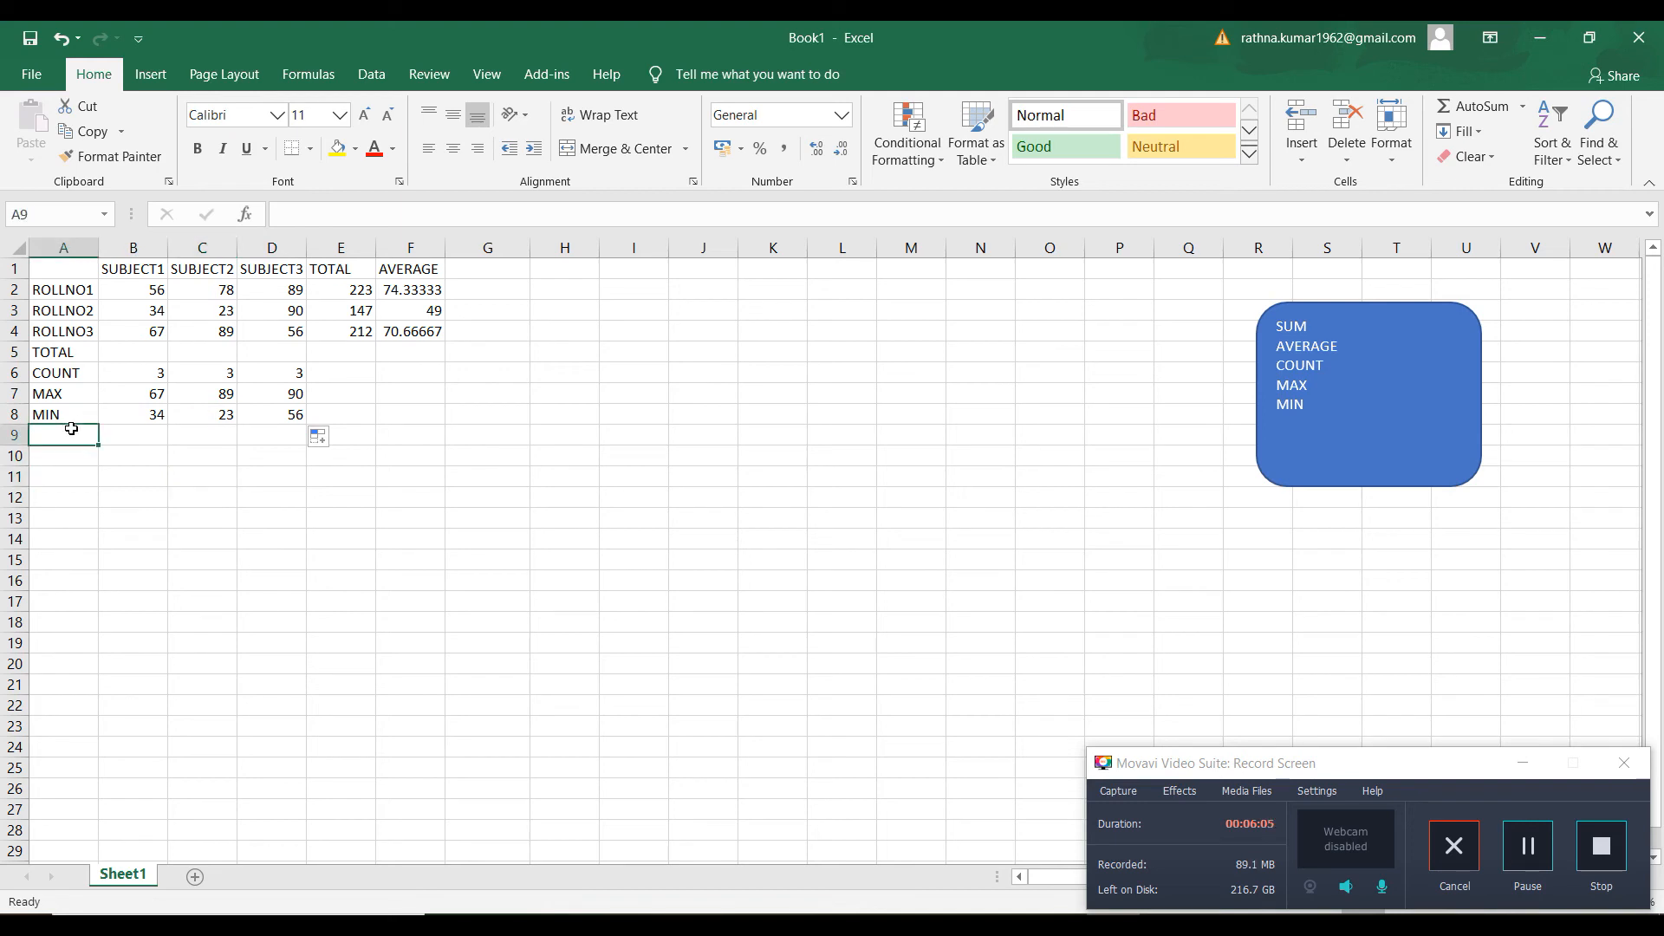
pyautogui.click(562, 448)
pyautogui.click(648, 389)
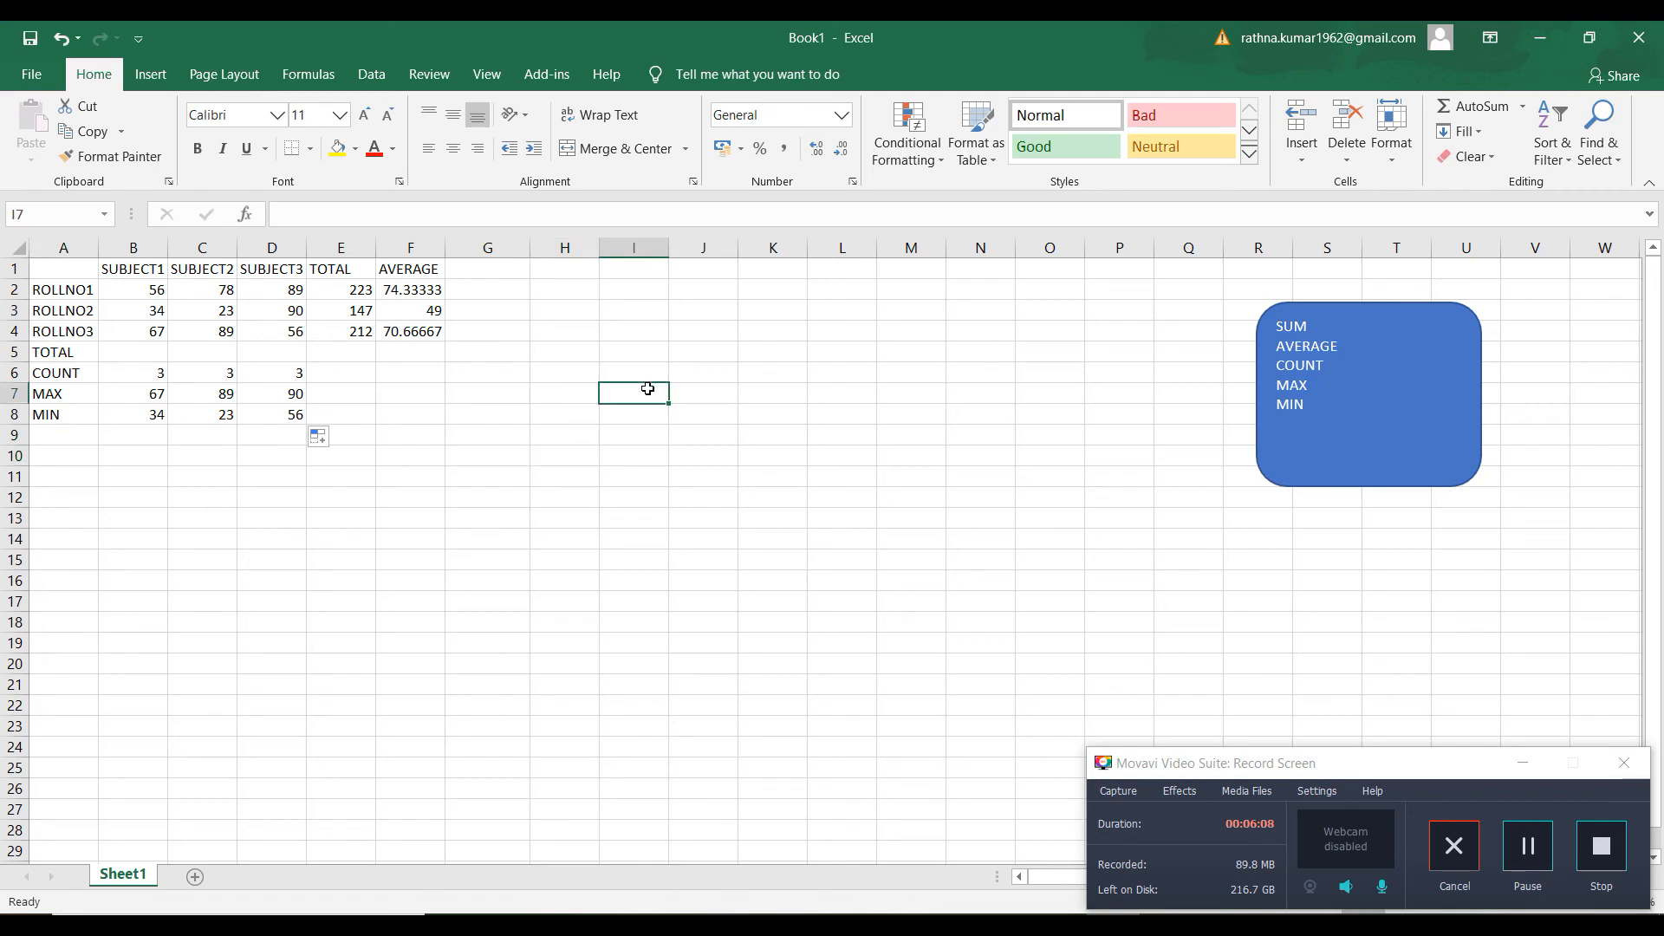
# Label I7 as POWER and enter the base number 2 in J5
pyautogui.write('POWER')
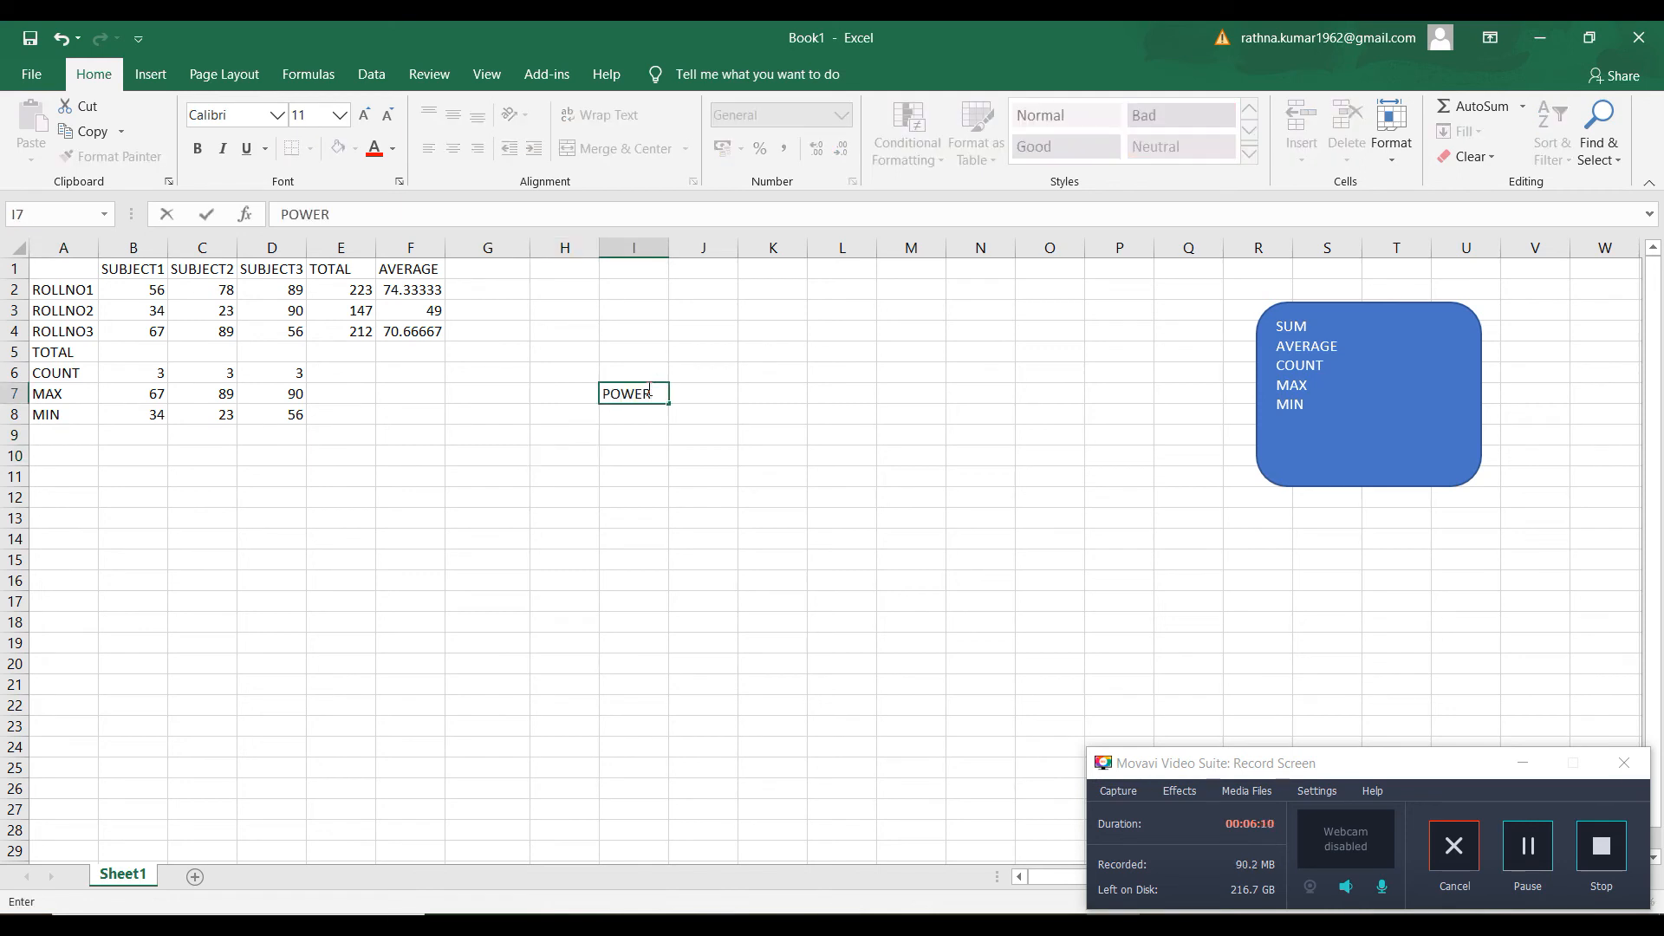
pyautogui.press('Tab')
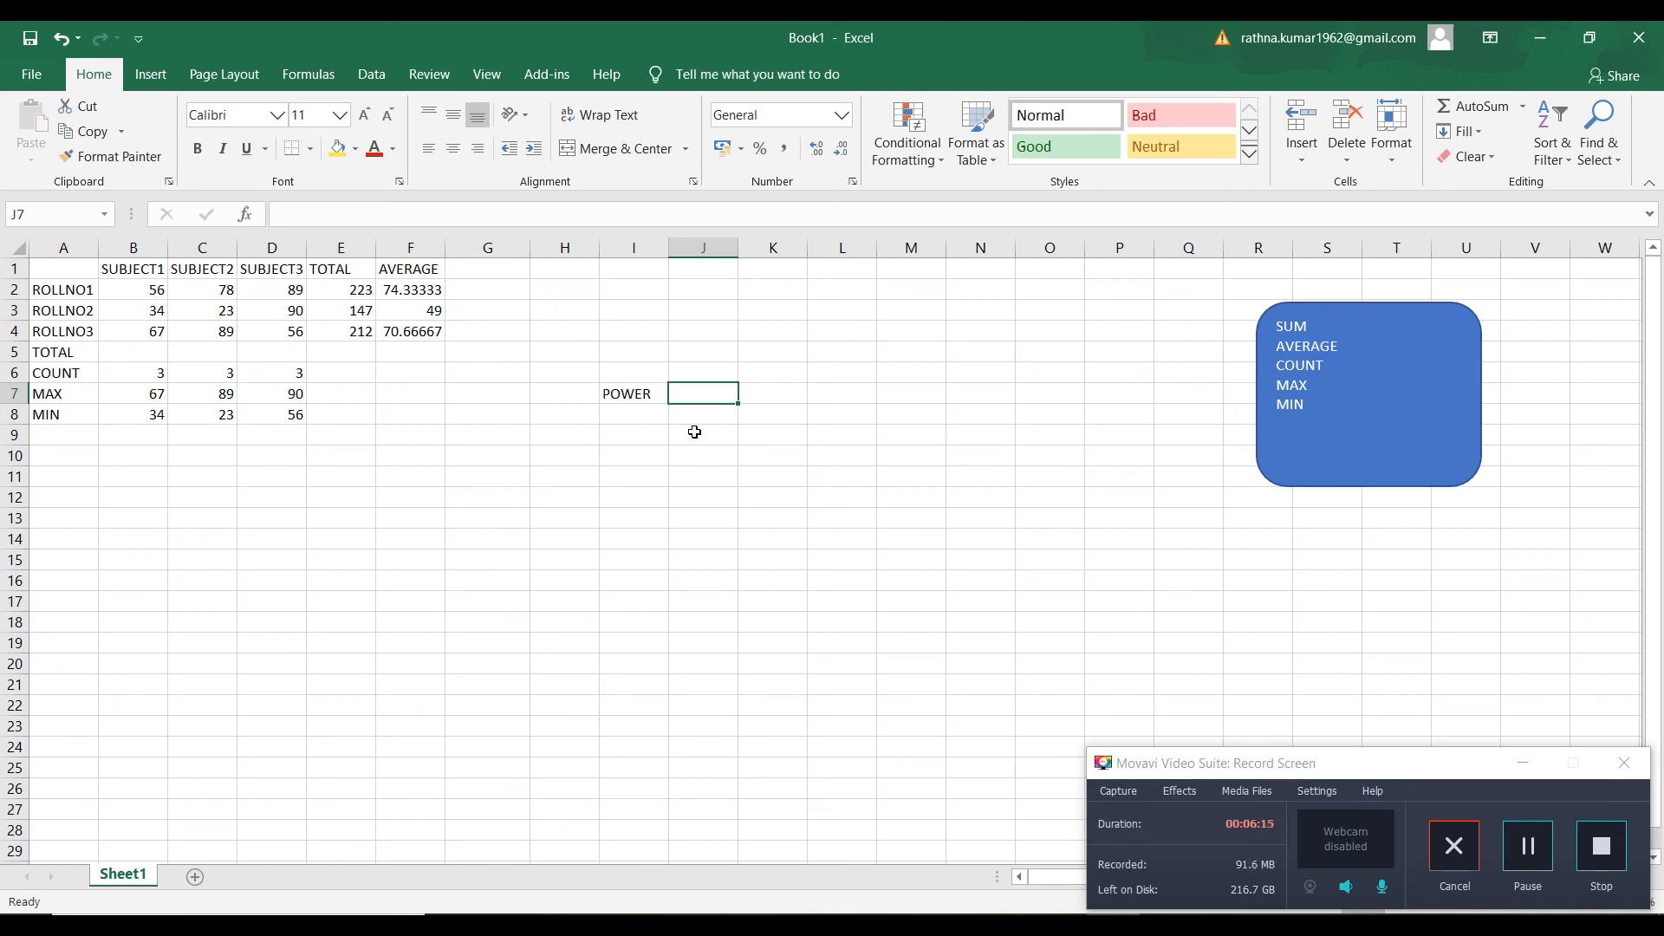
pyautogui.click(703, 350)
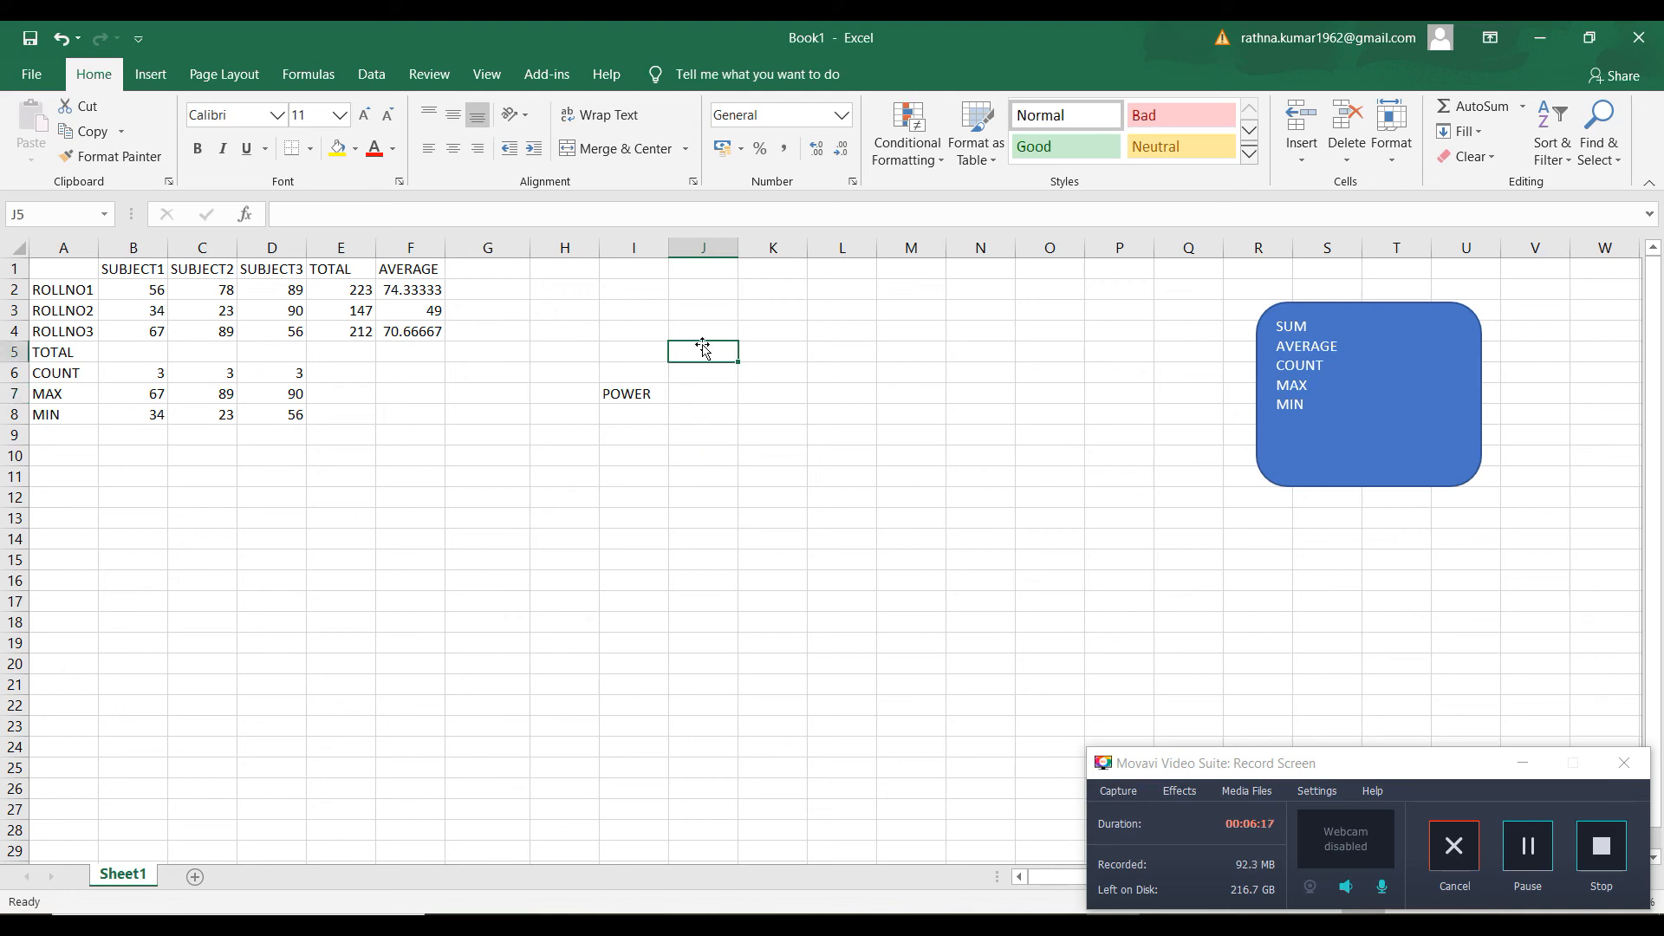
pyautogui.write('2')
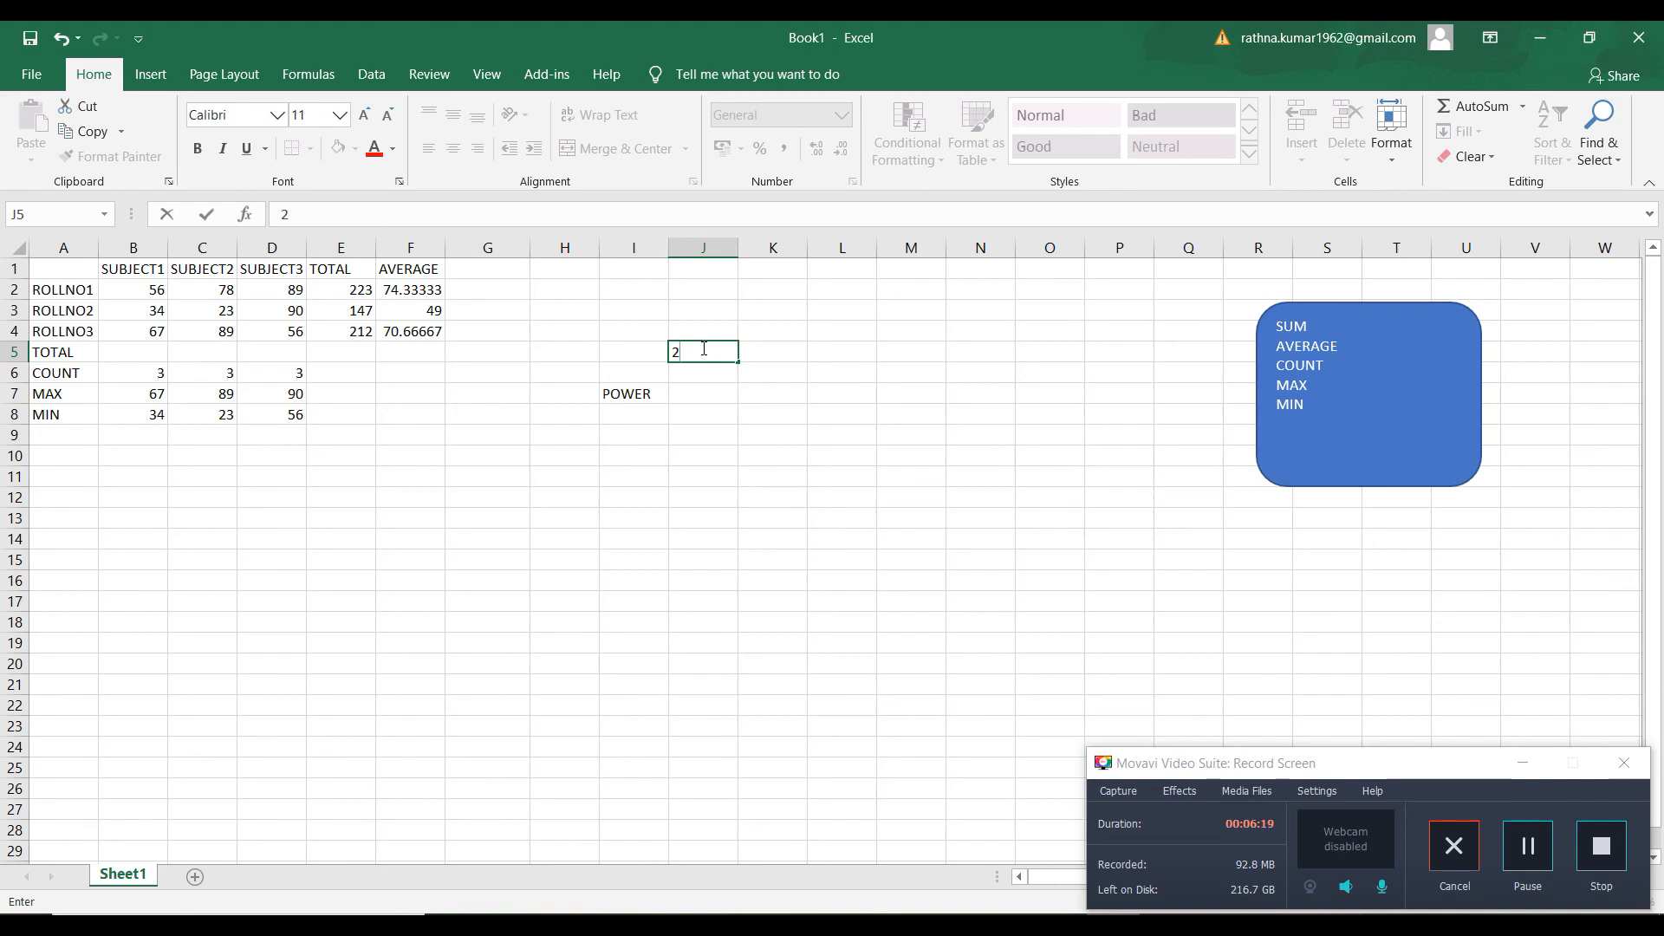
# Raise the number in J5 to the third power in J7 with the formula =POWER(J5,3)
pyautogui.click(692, 394)
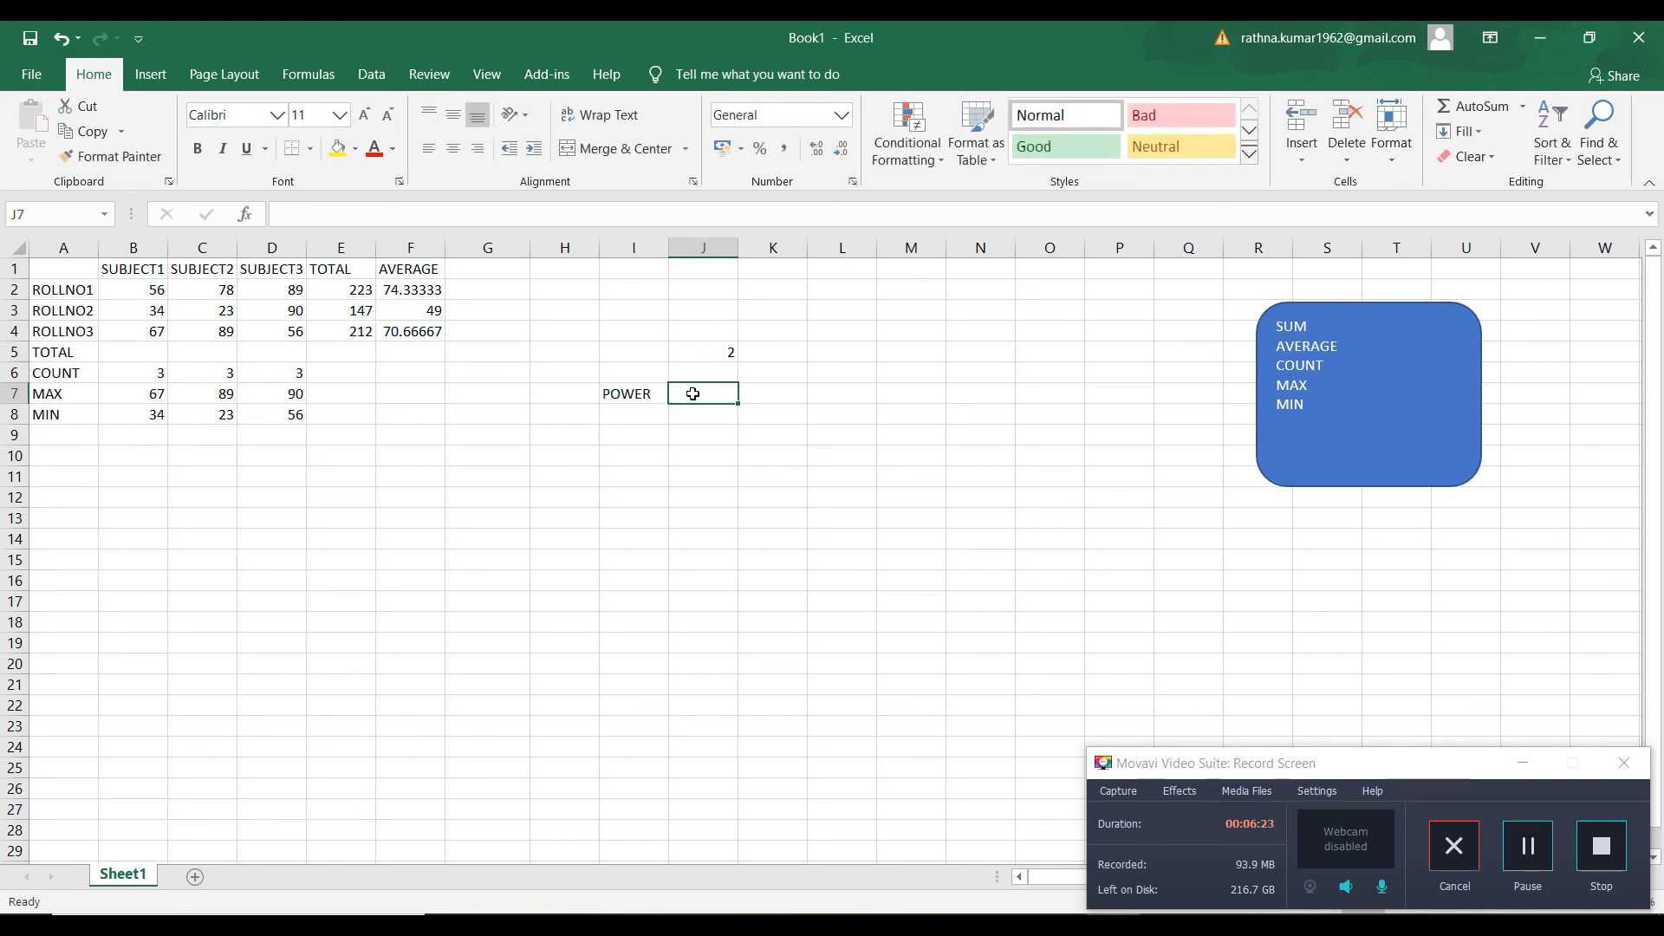
pyautogui.write('=POWER(')
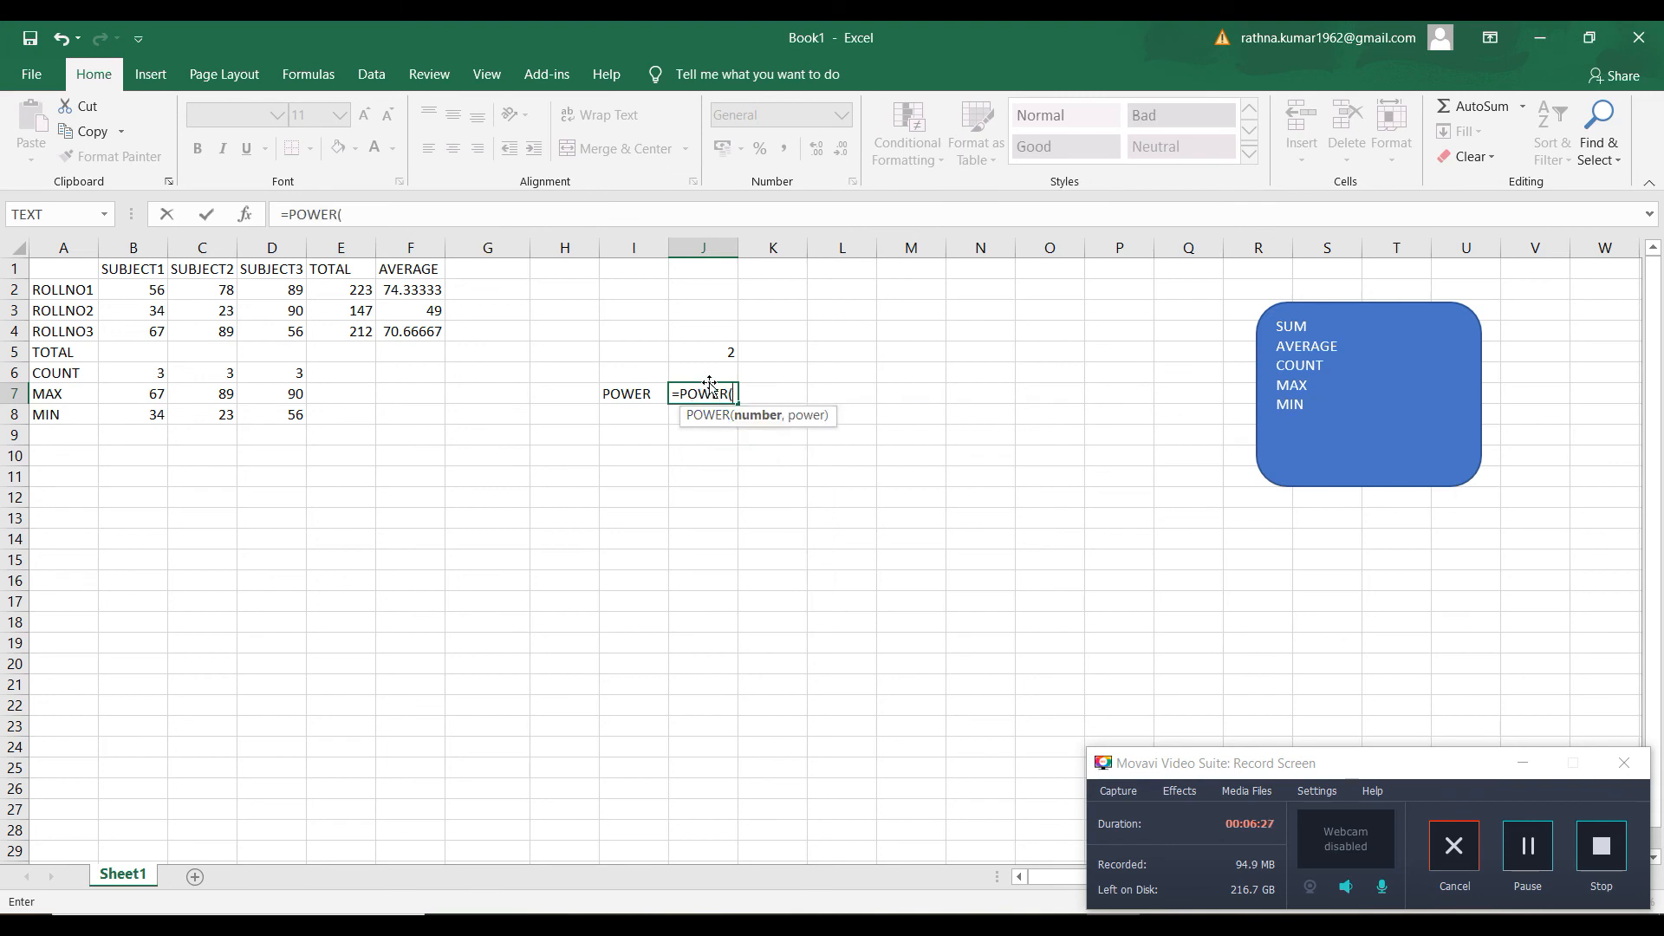
pyautogui.click(728, 354)
pyautogui.write(',')
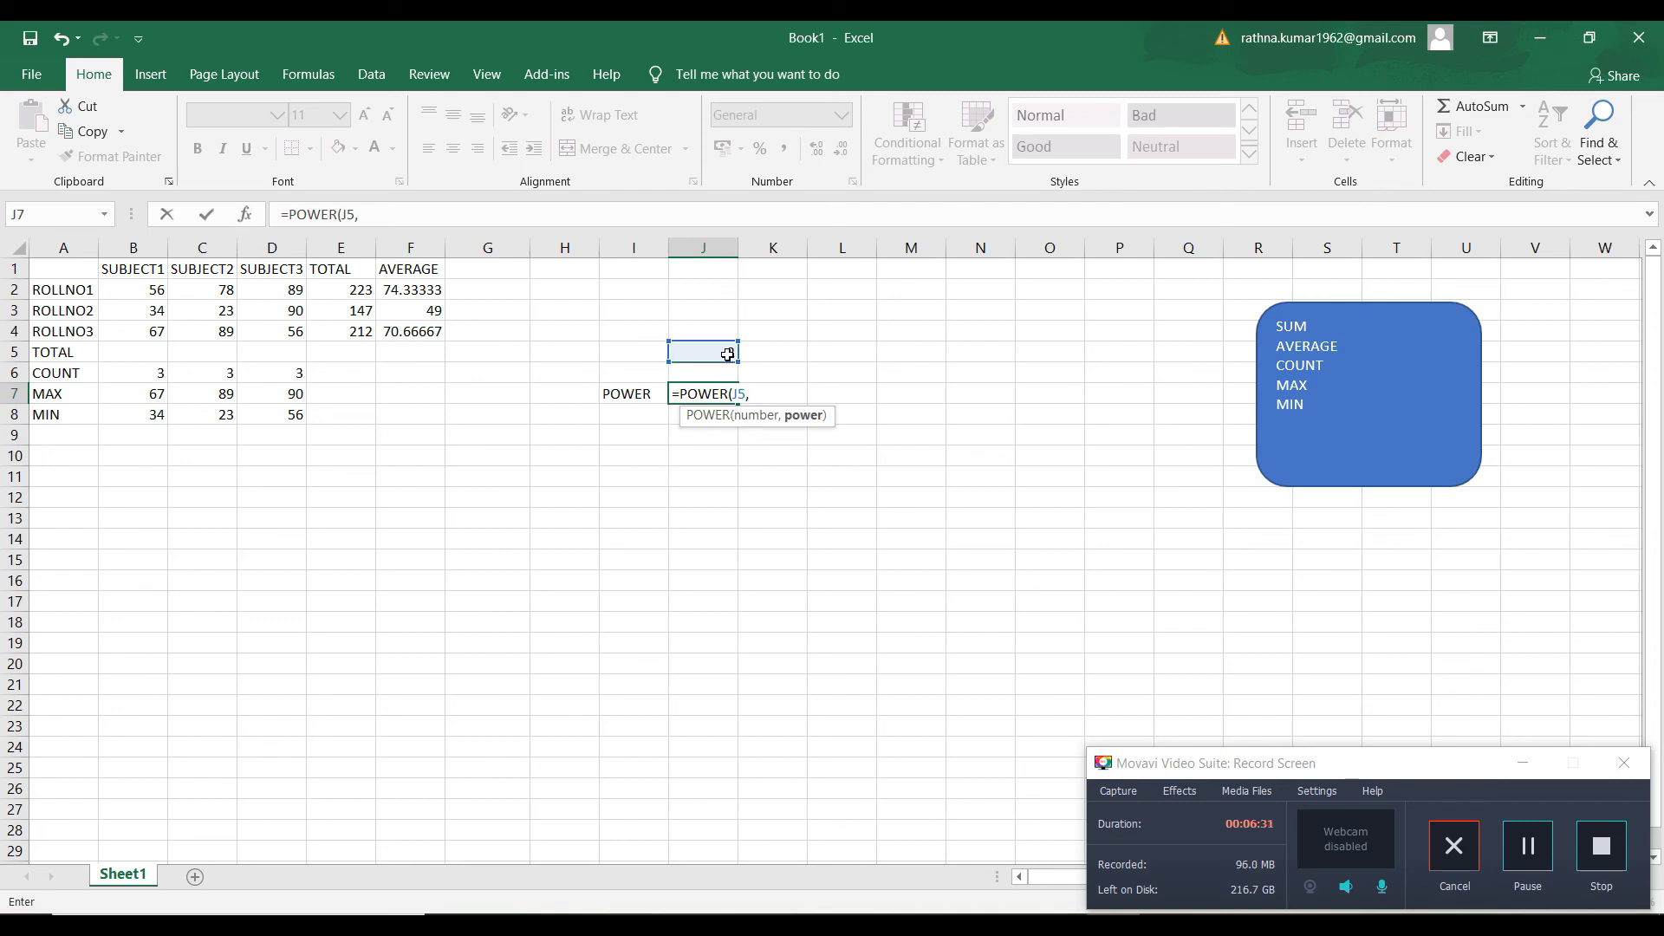
pyautogui.write('3')
pyautogui.press('Return')
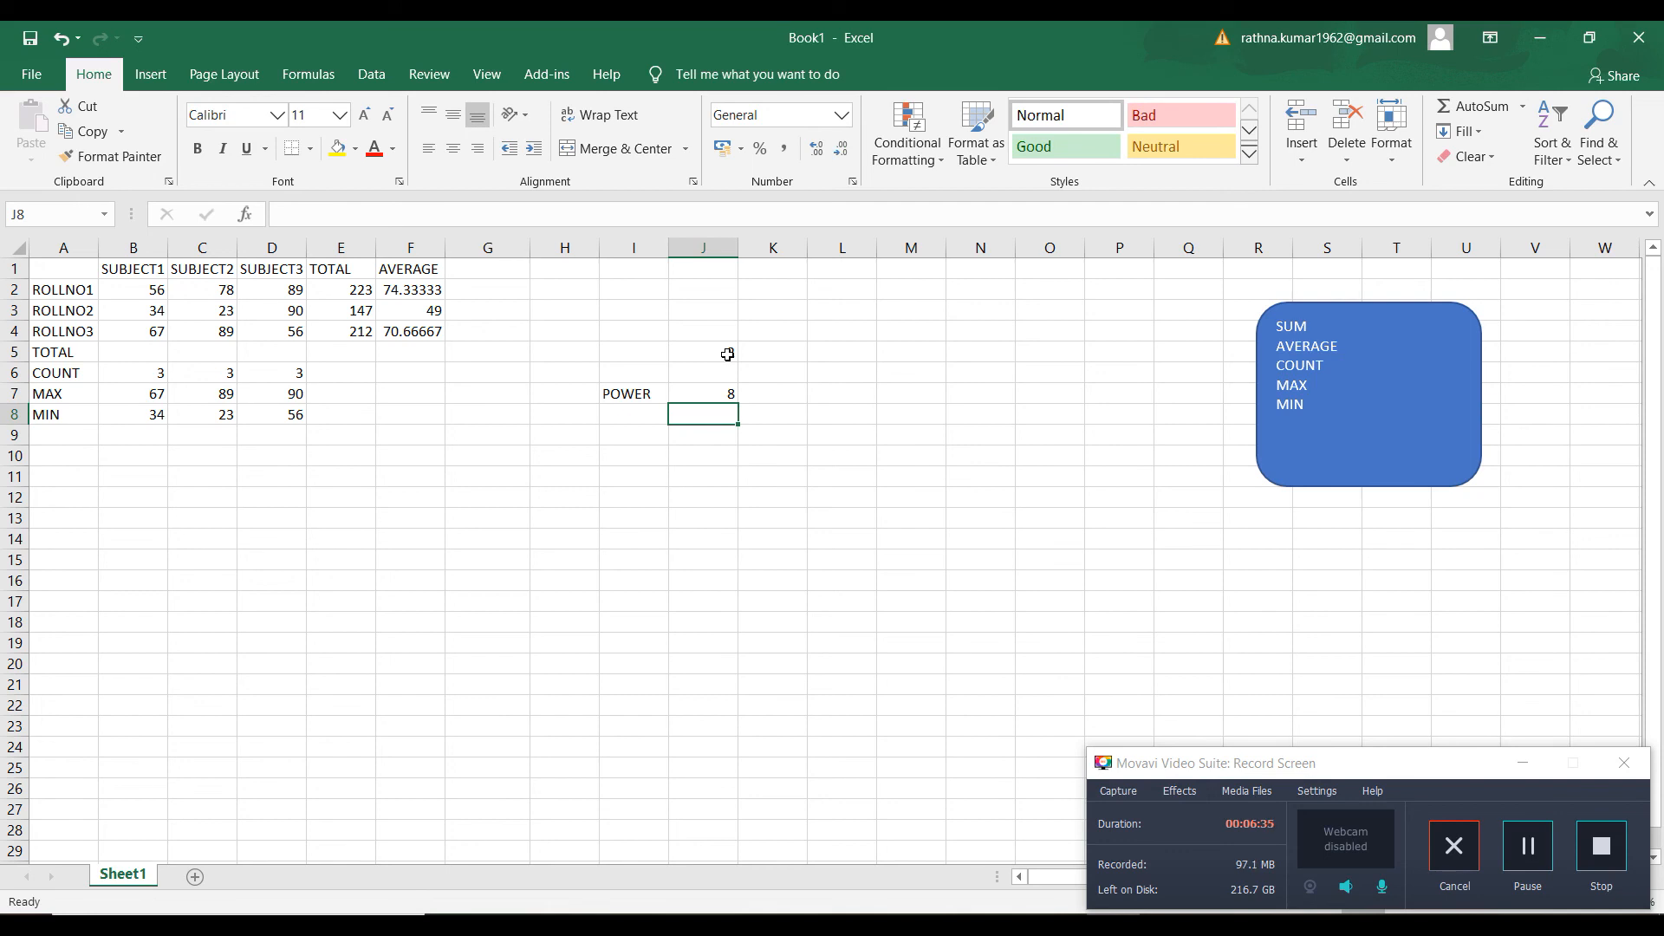
# Enter the number 2 in both K5 and L5, beside the base number in J5
pyautogui.click(758, 356)
pyautogui.write('2')
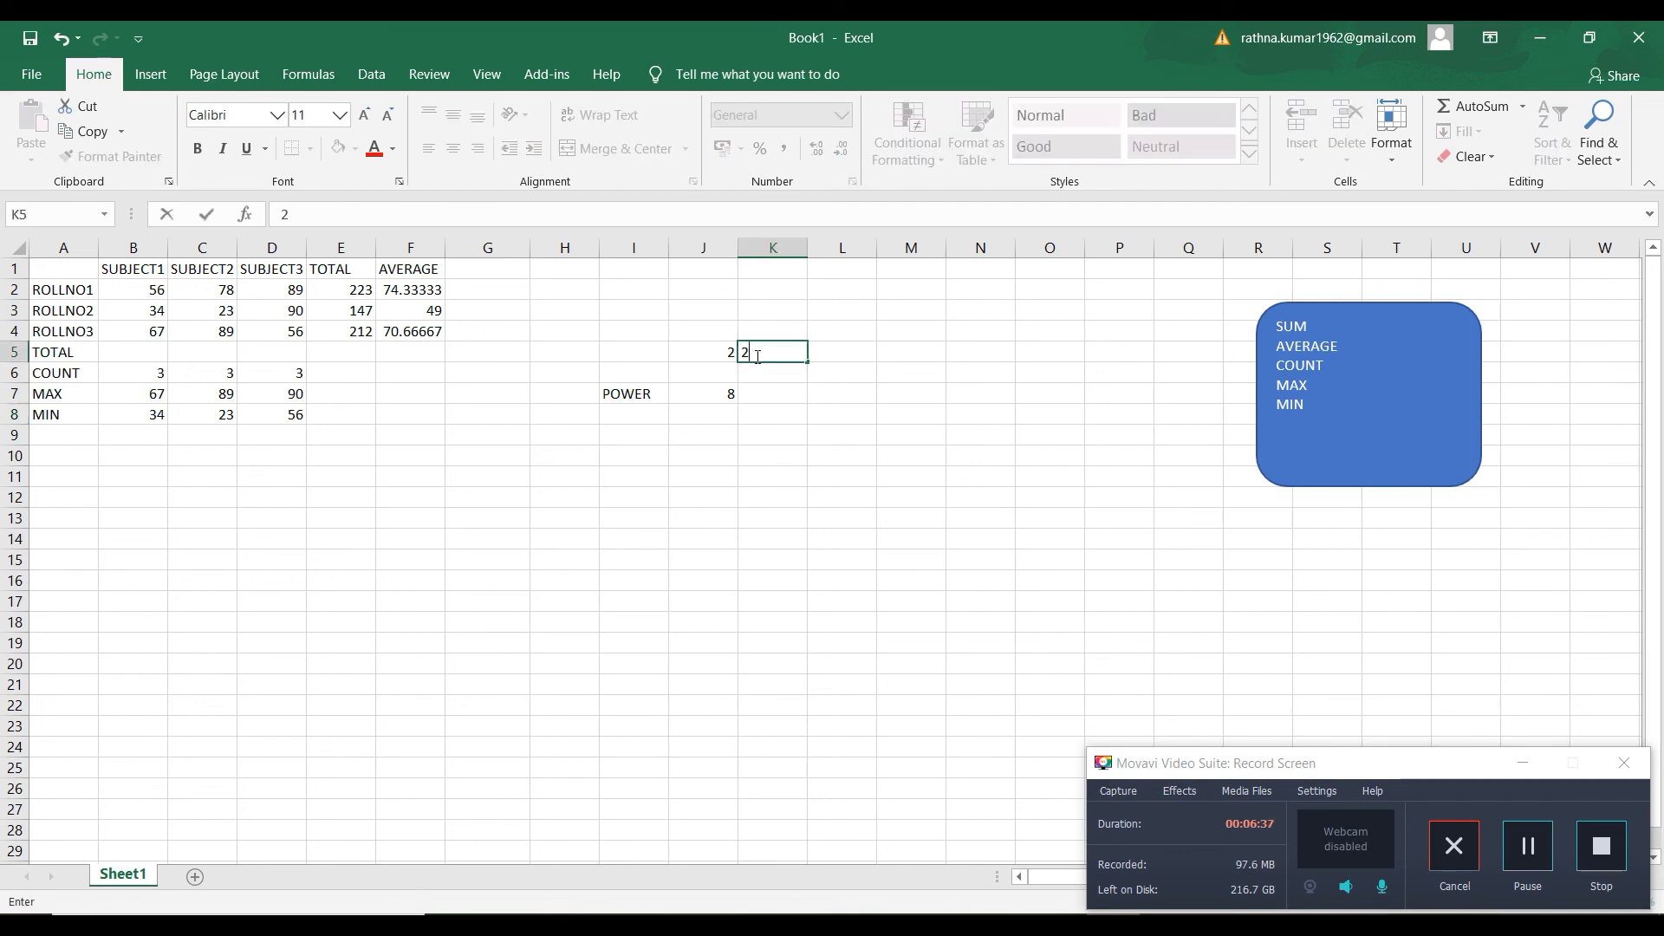
pyautogui.press('Tab')
pyautogui.write('2')
pyautogui.press('Tab')
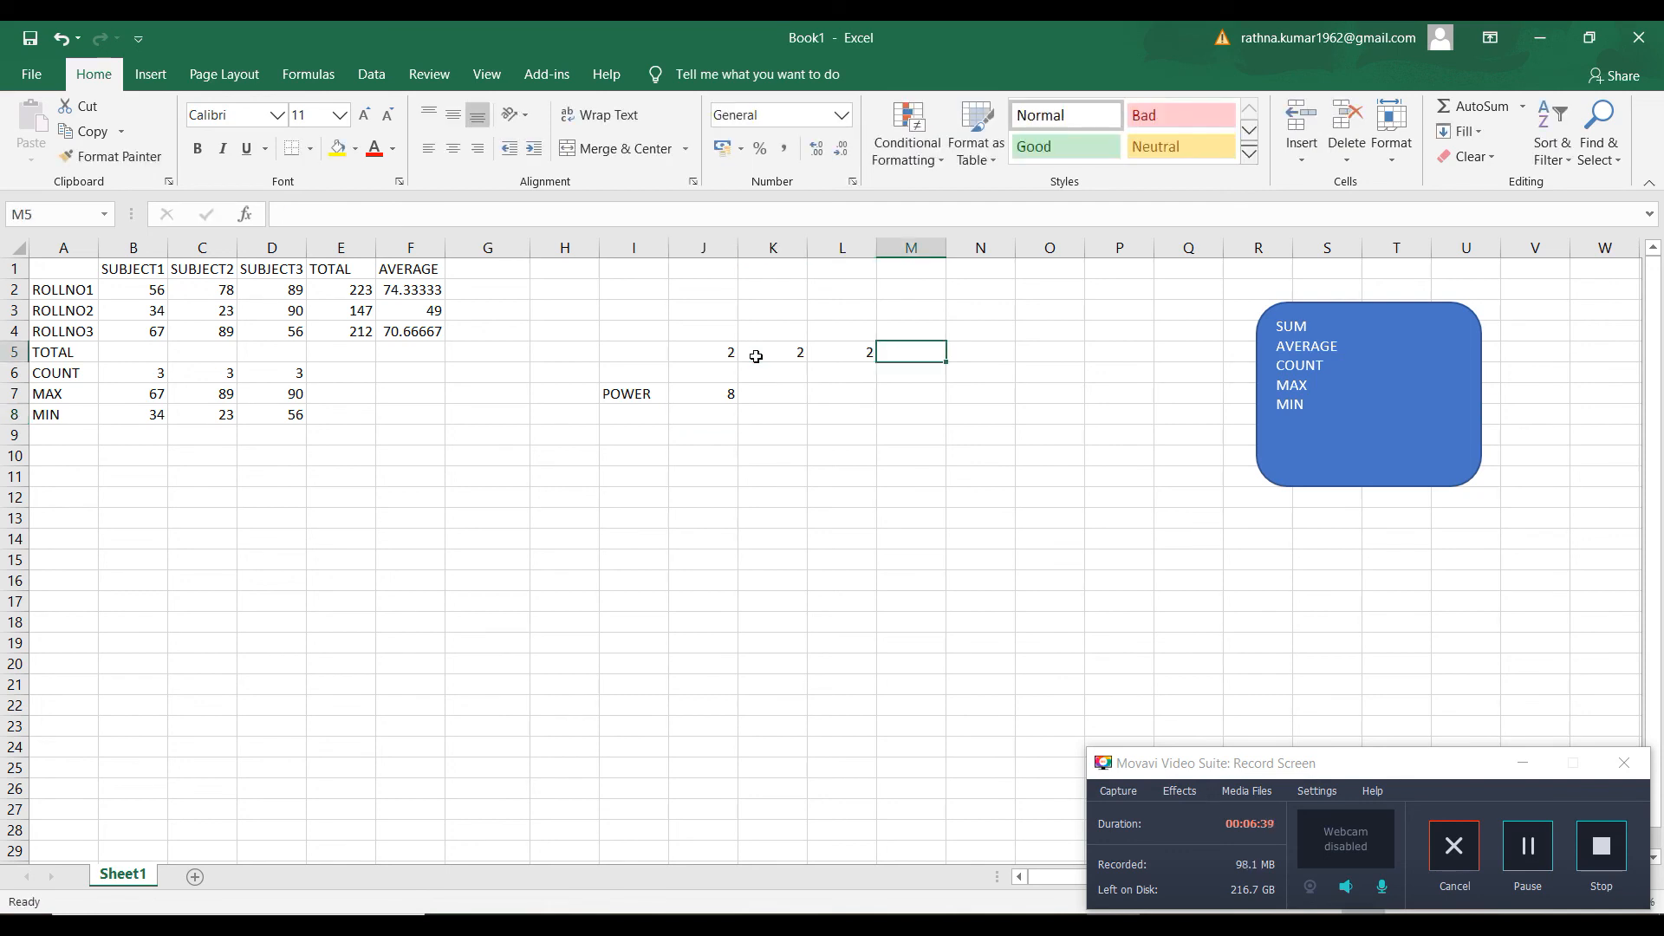
# Multiply the three numbers in row 5 in M5 using the PRODUCT function over J5:L5
pyautogui.write('=')
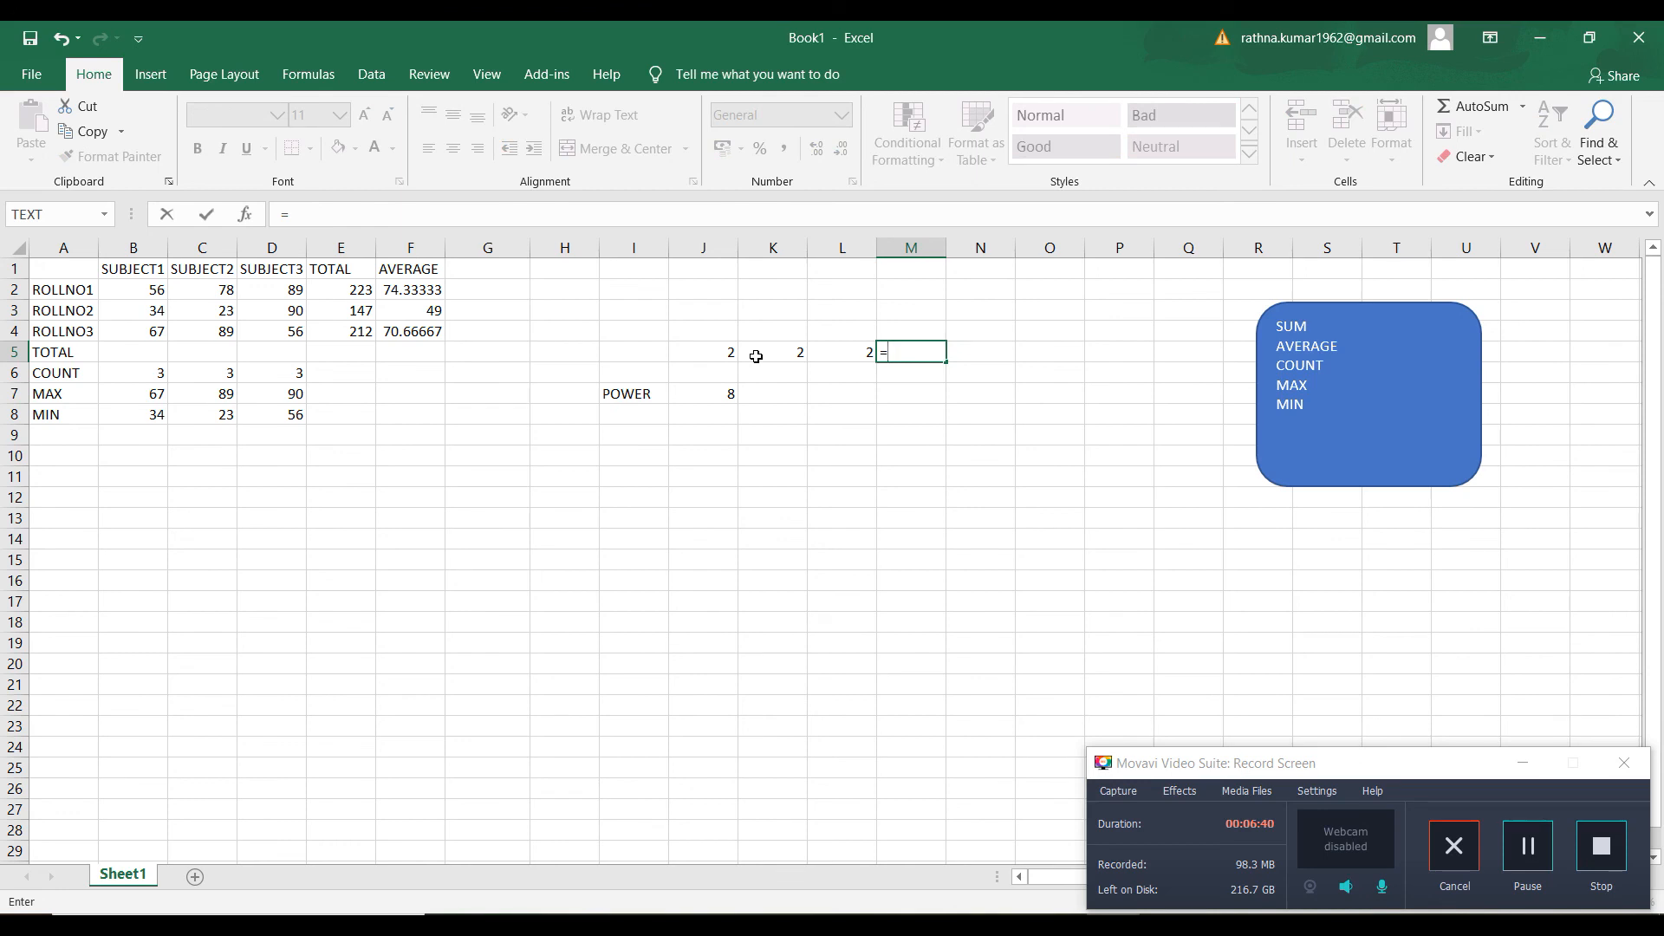
pyautogui.write('PROD')
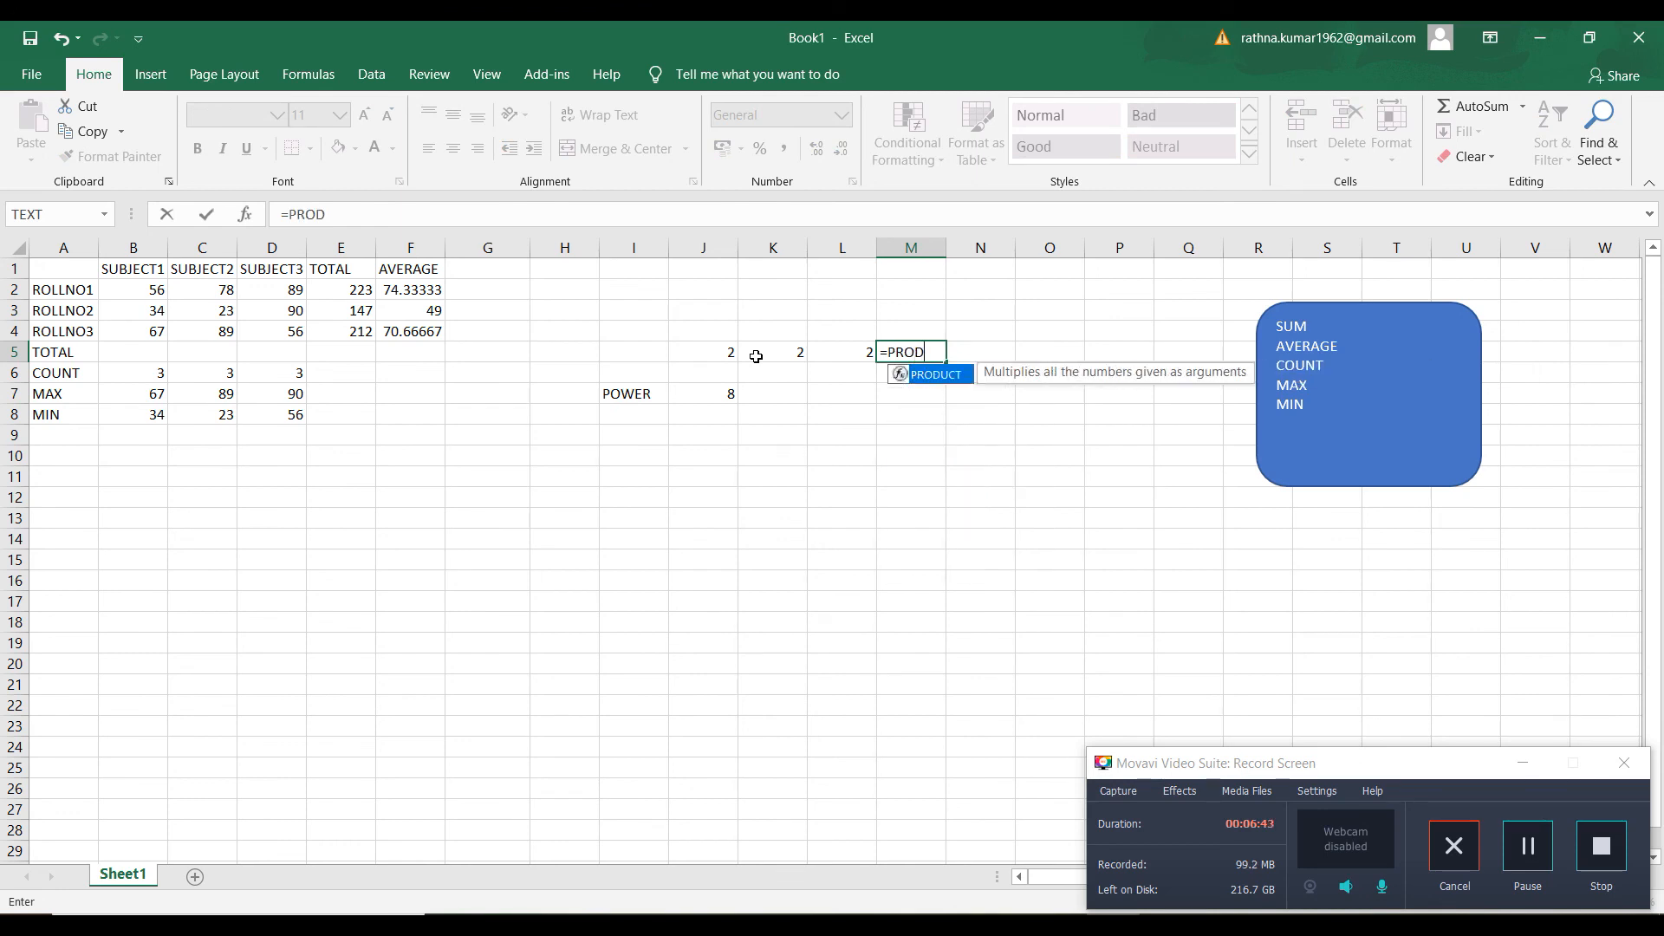
pyautogui.write('UCT(')
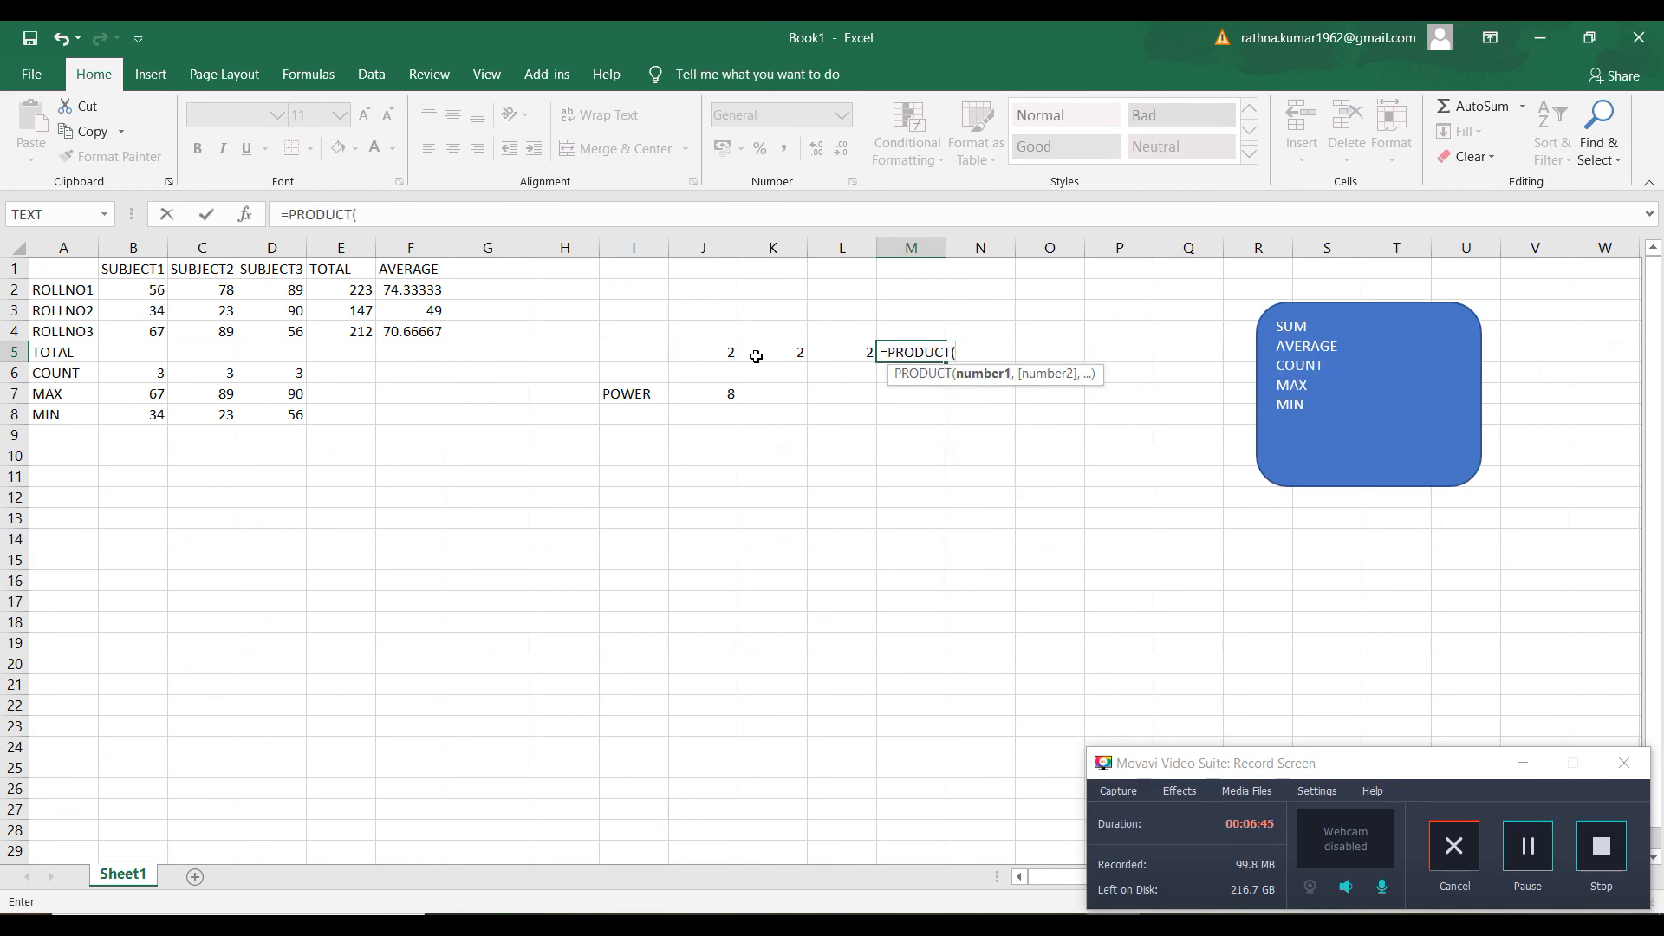
pyautogui.moveTo(745, 356); pyautogui.dragTo(825, 347)
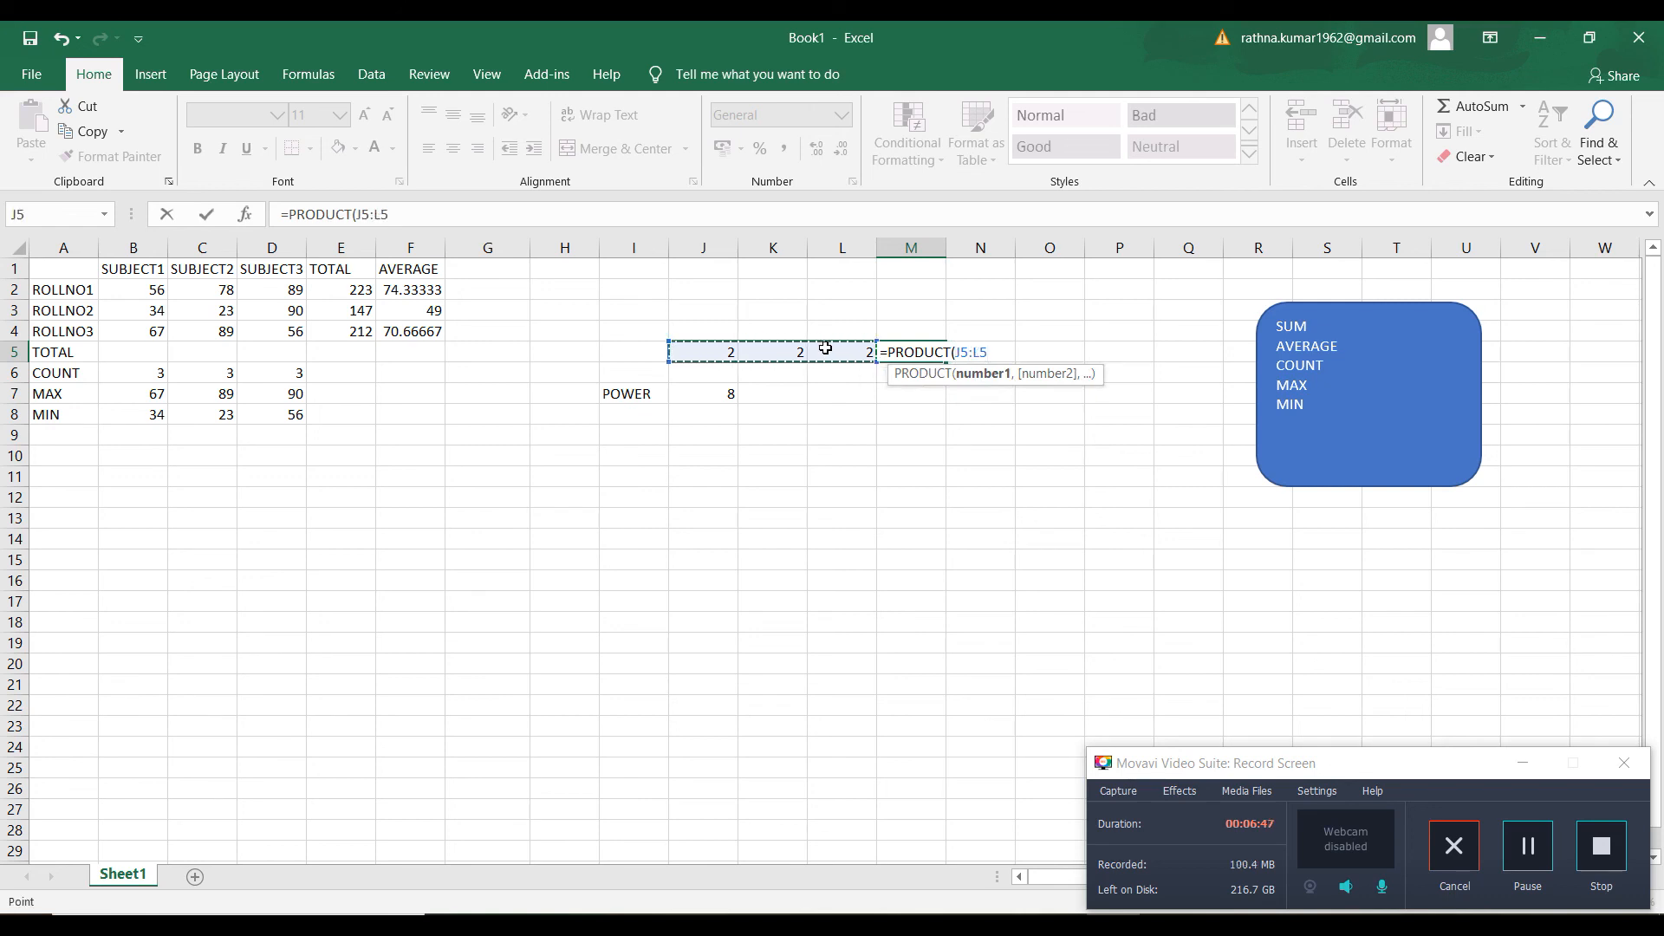
pyautogui.press('Return')
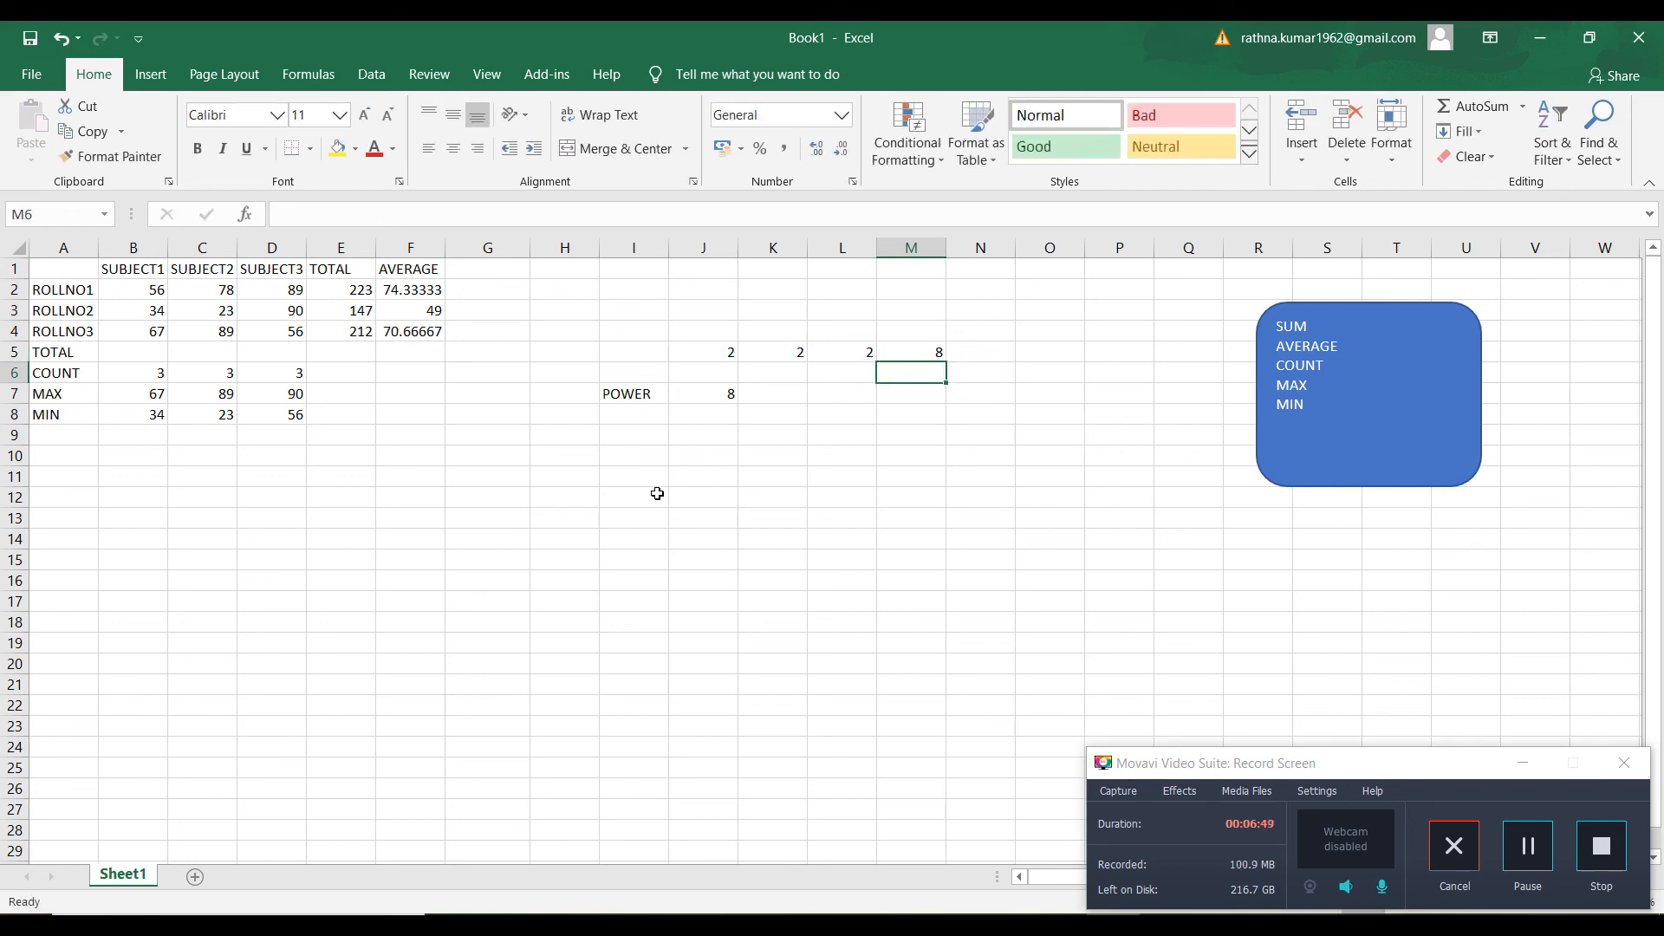
# Review the POWER formula in J7
pyautogui.click(710, 409)
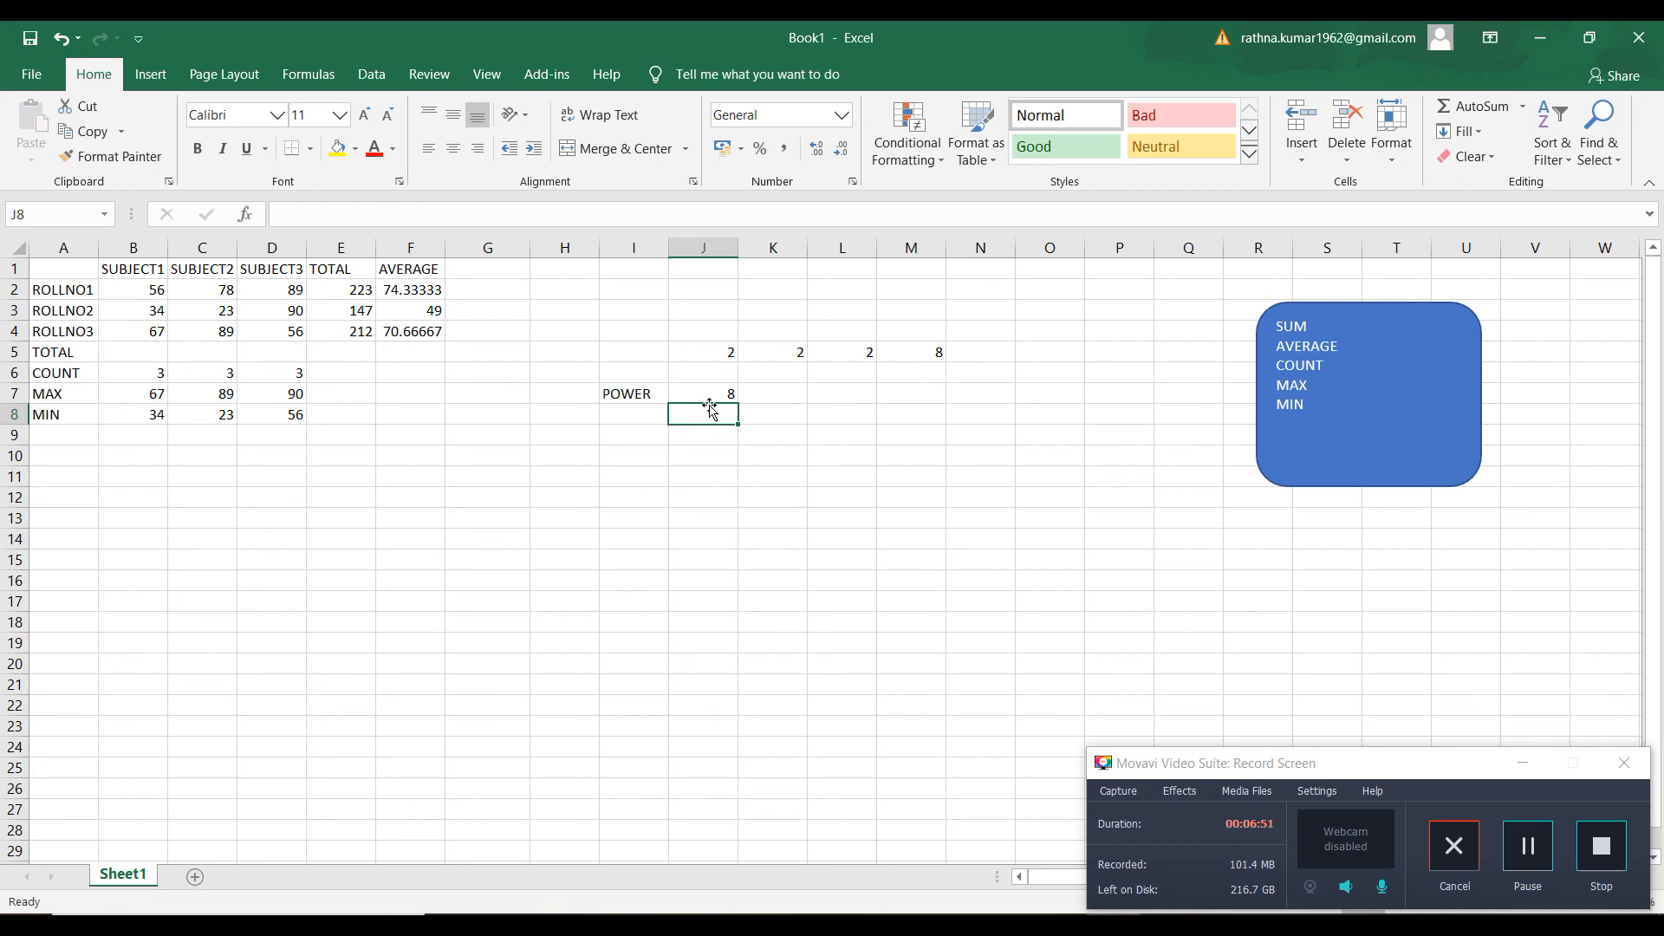
pyautogui.click(710, 394)
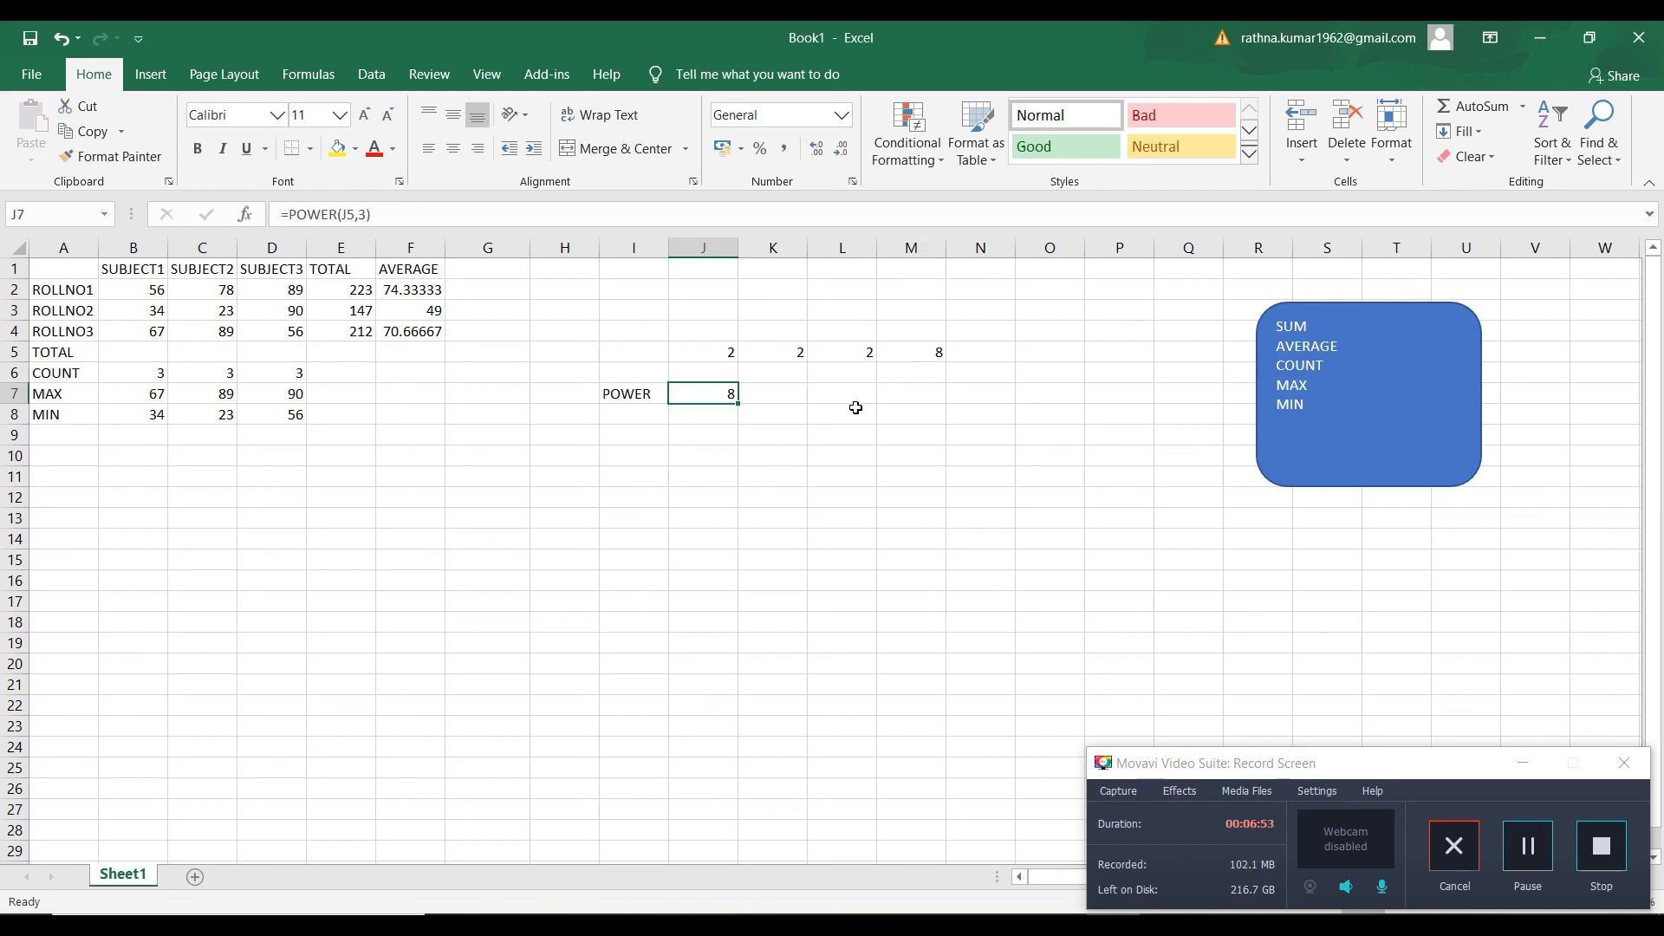
# Insert a 3-D clustered column chart from the empty cell E12, without selecting any source data
pyautogui.click(345, 507)
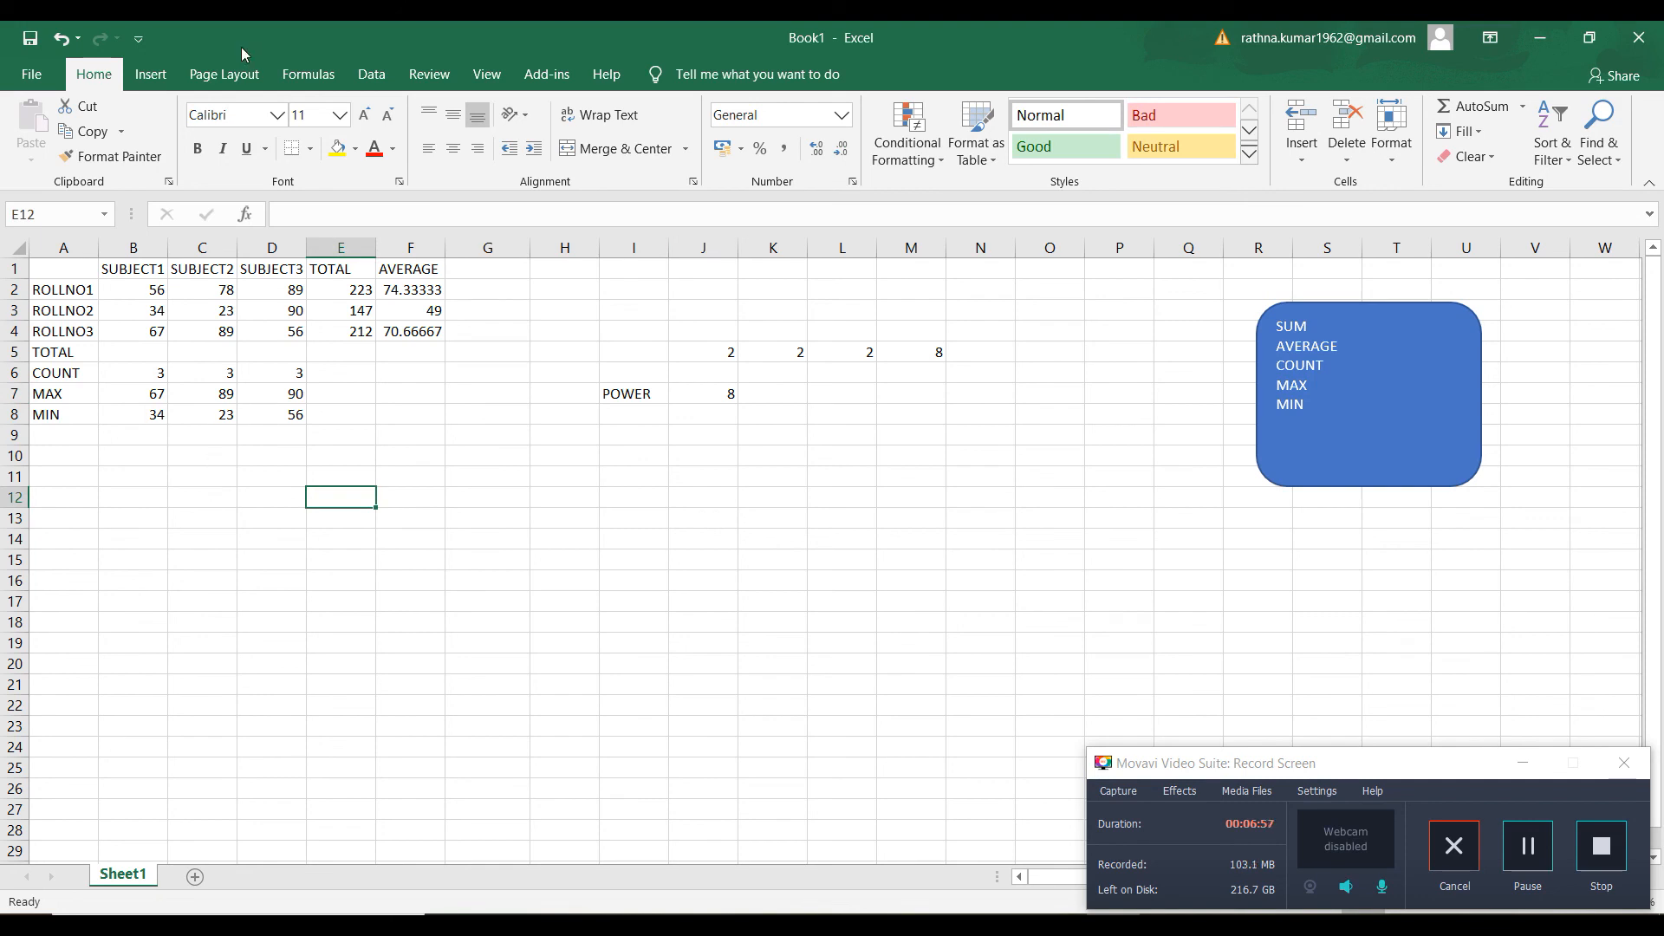
pyautogui.click(163, 82)
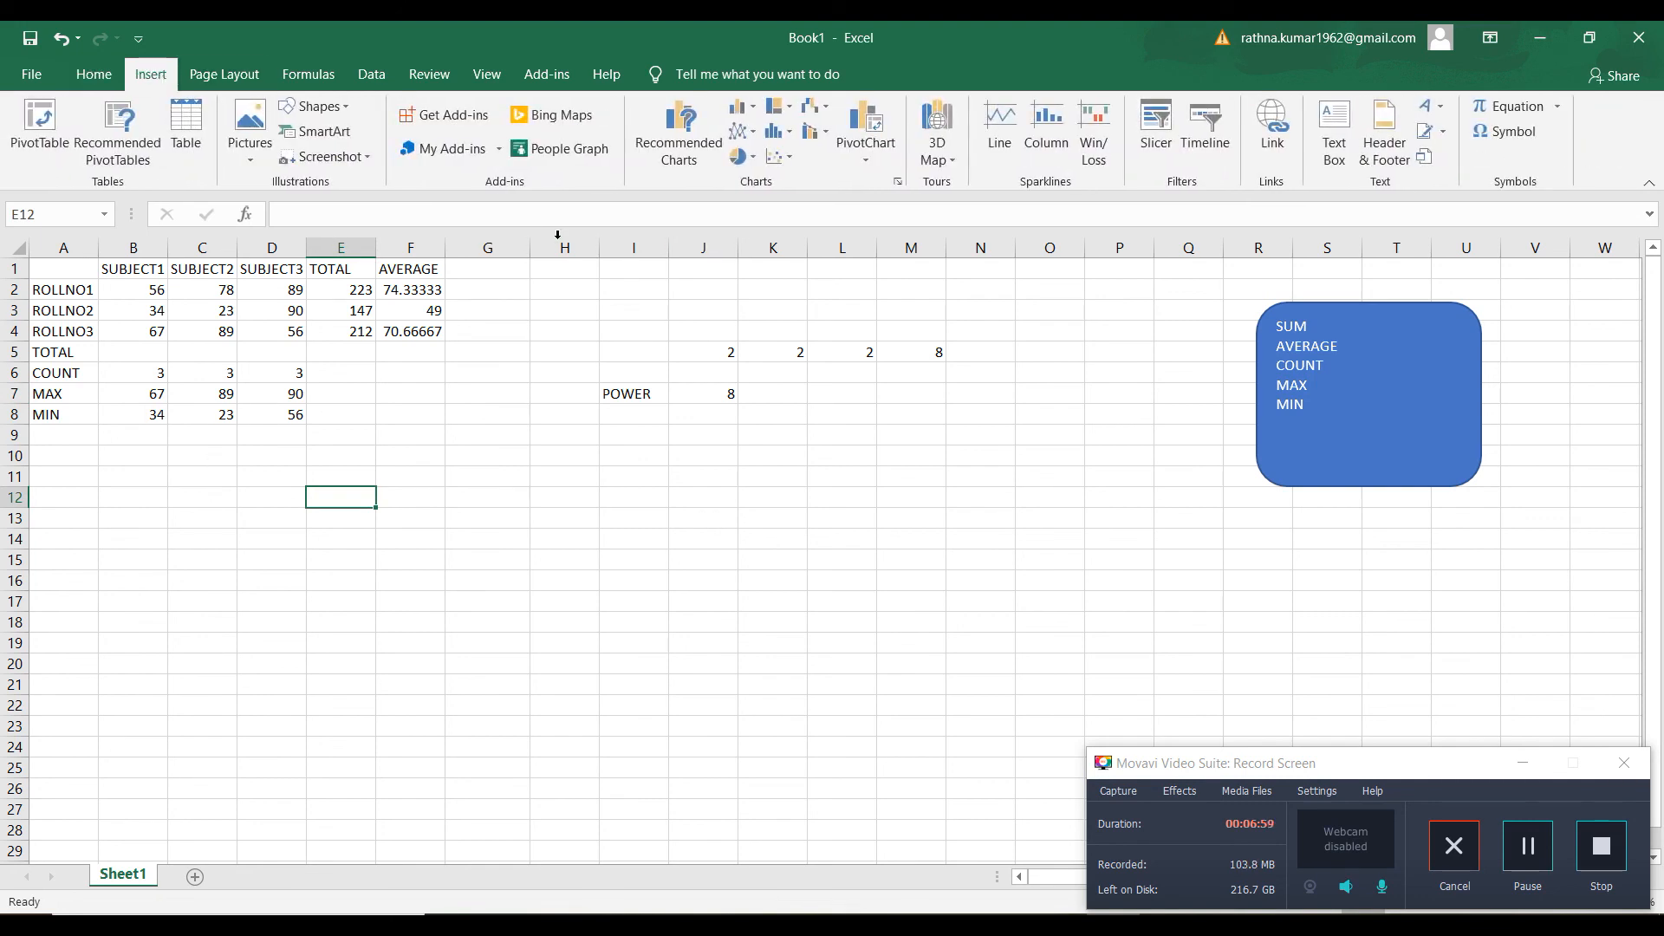
pyautogui.click(754, 111)
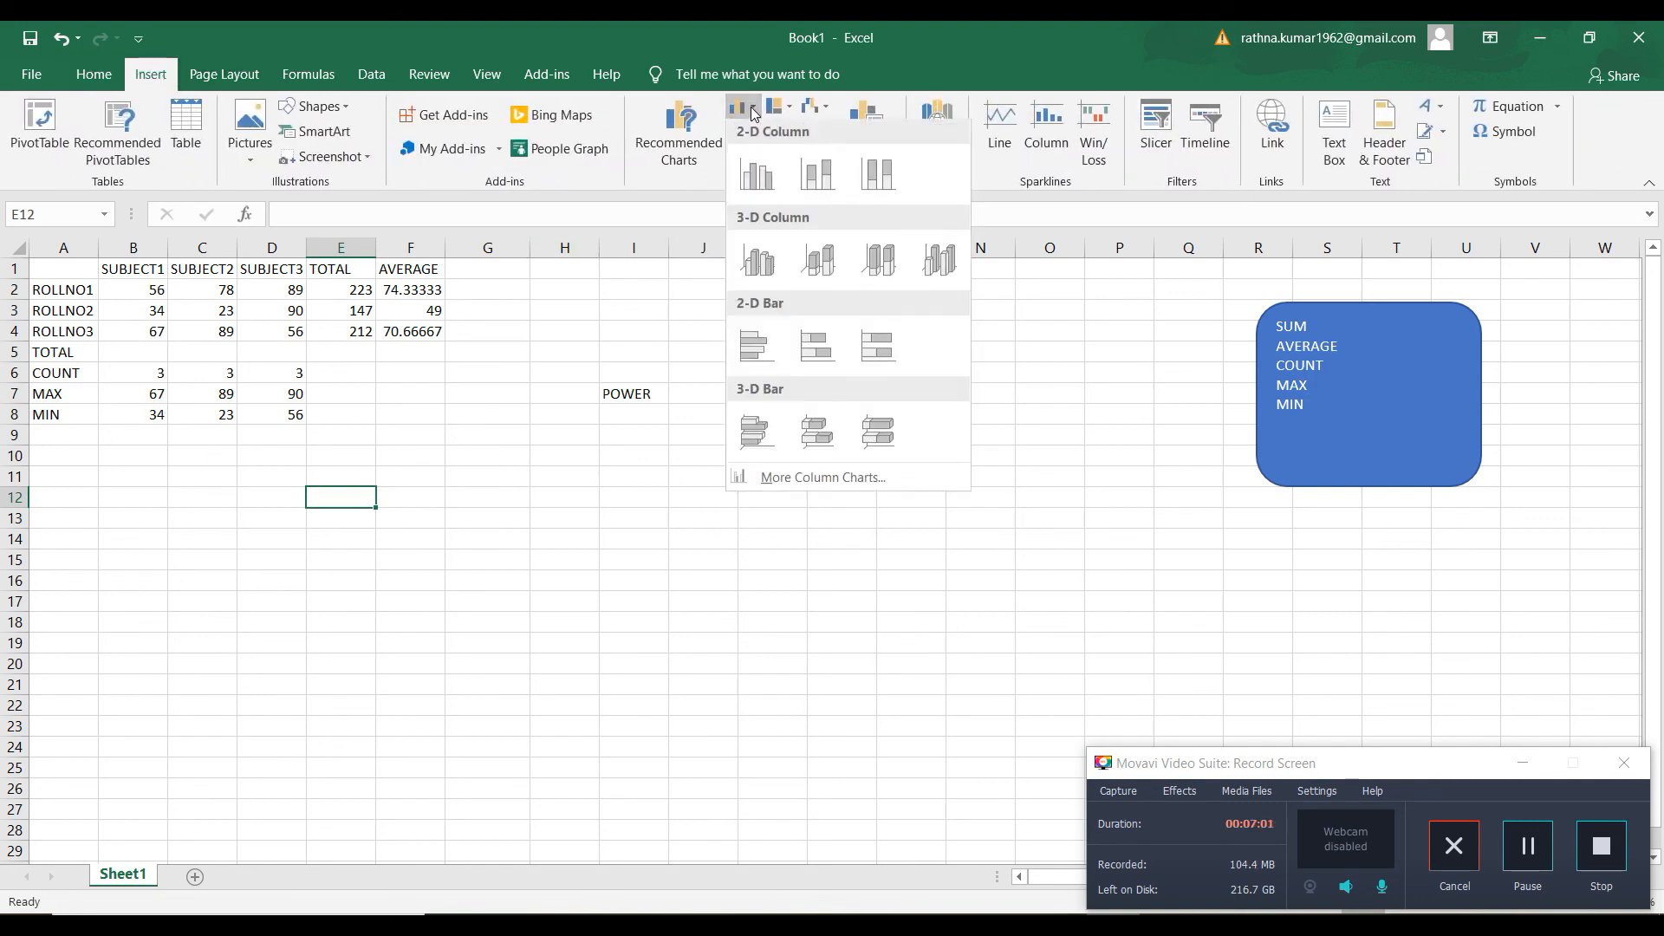
pyautogui.click(760, 276)
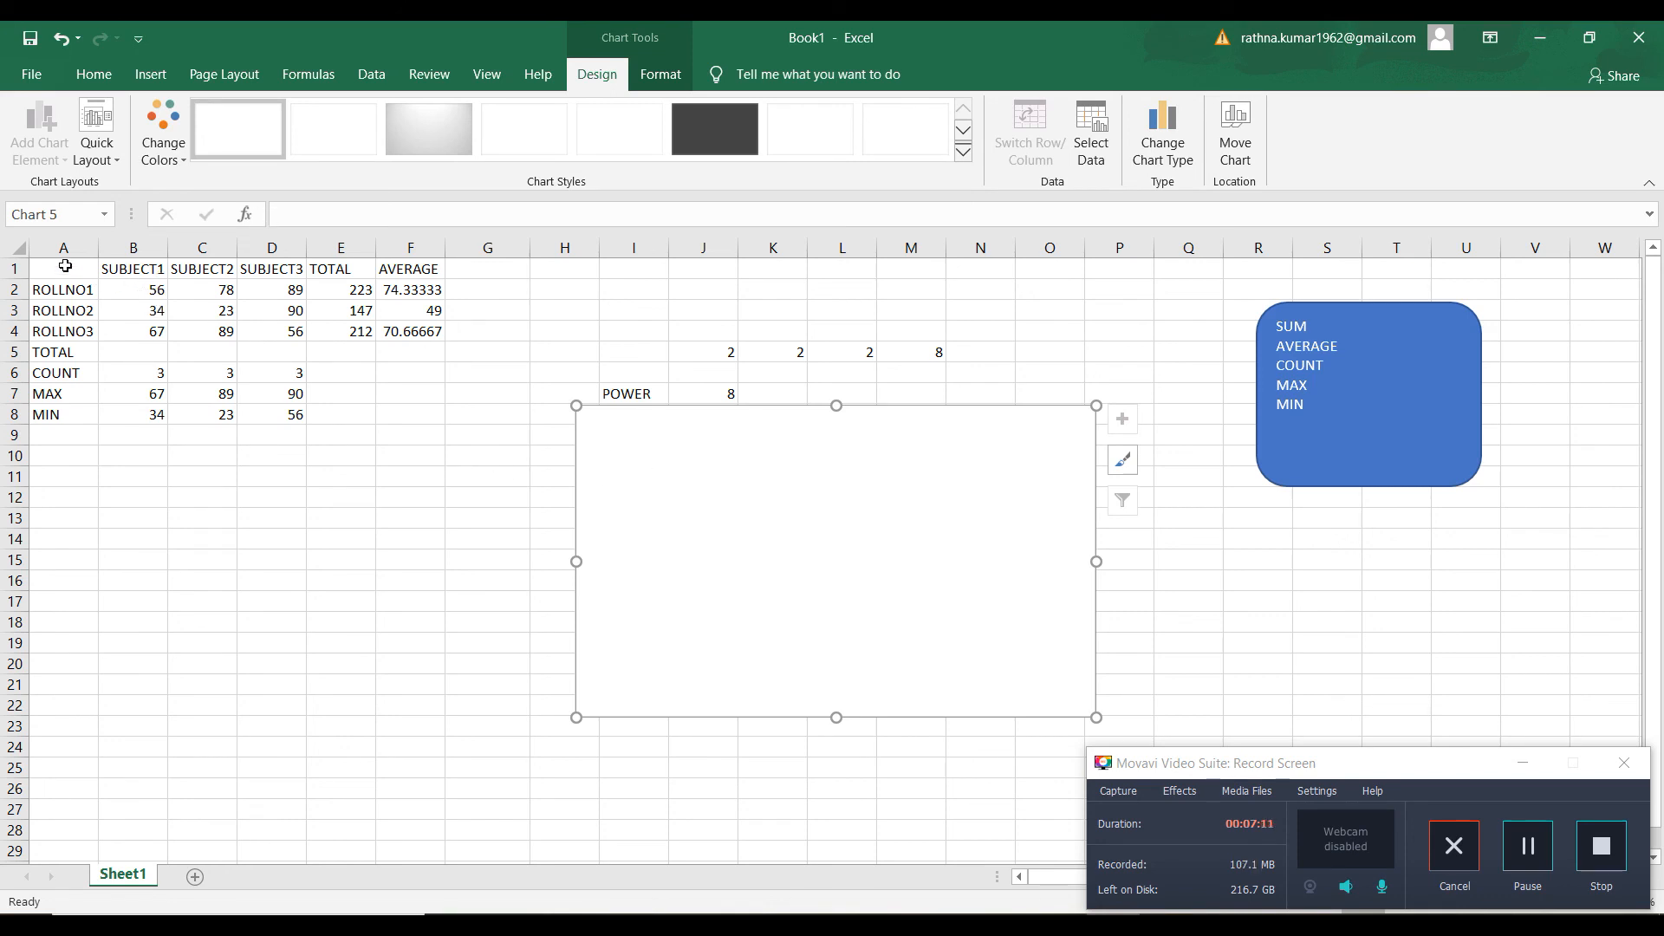
# Insert a 3-D clustered column chart of the subject marks and totals in A1:E4
pyautogui.moveTo(65, 266); pyautogui.dragTo(343, 330)
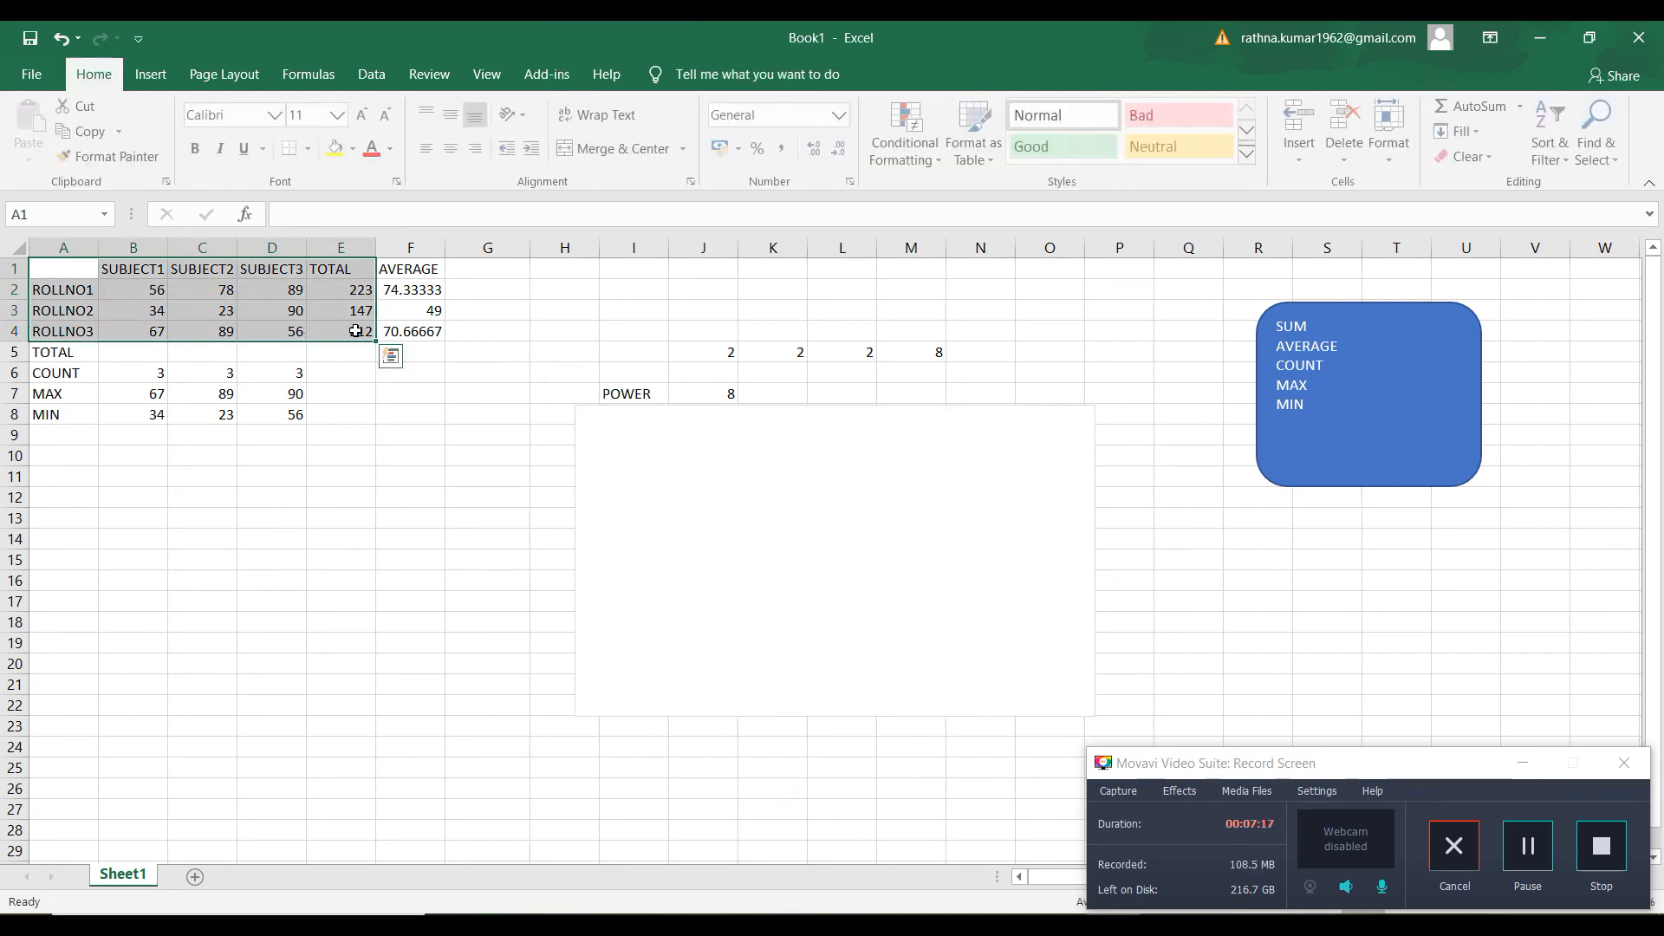
pyautogui.click(148, 74)
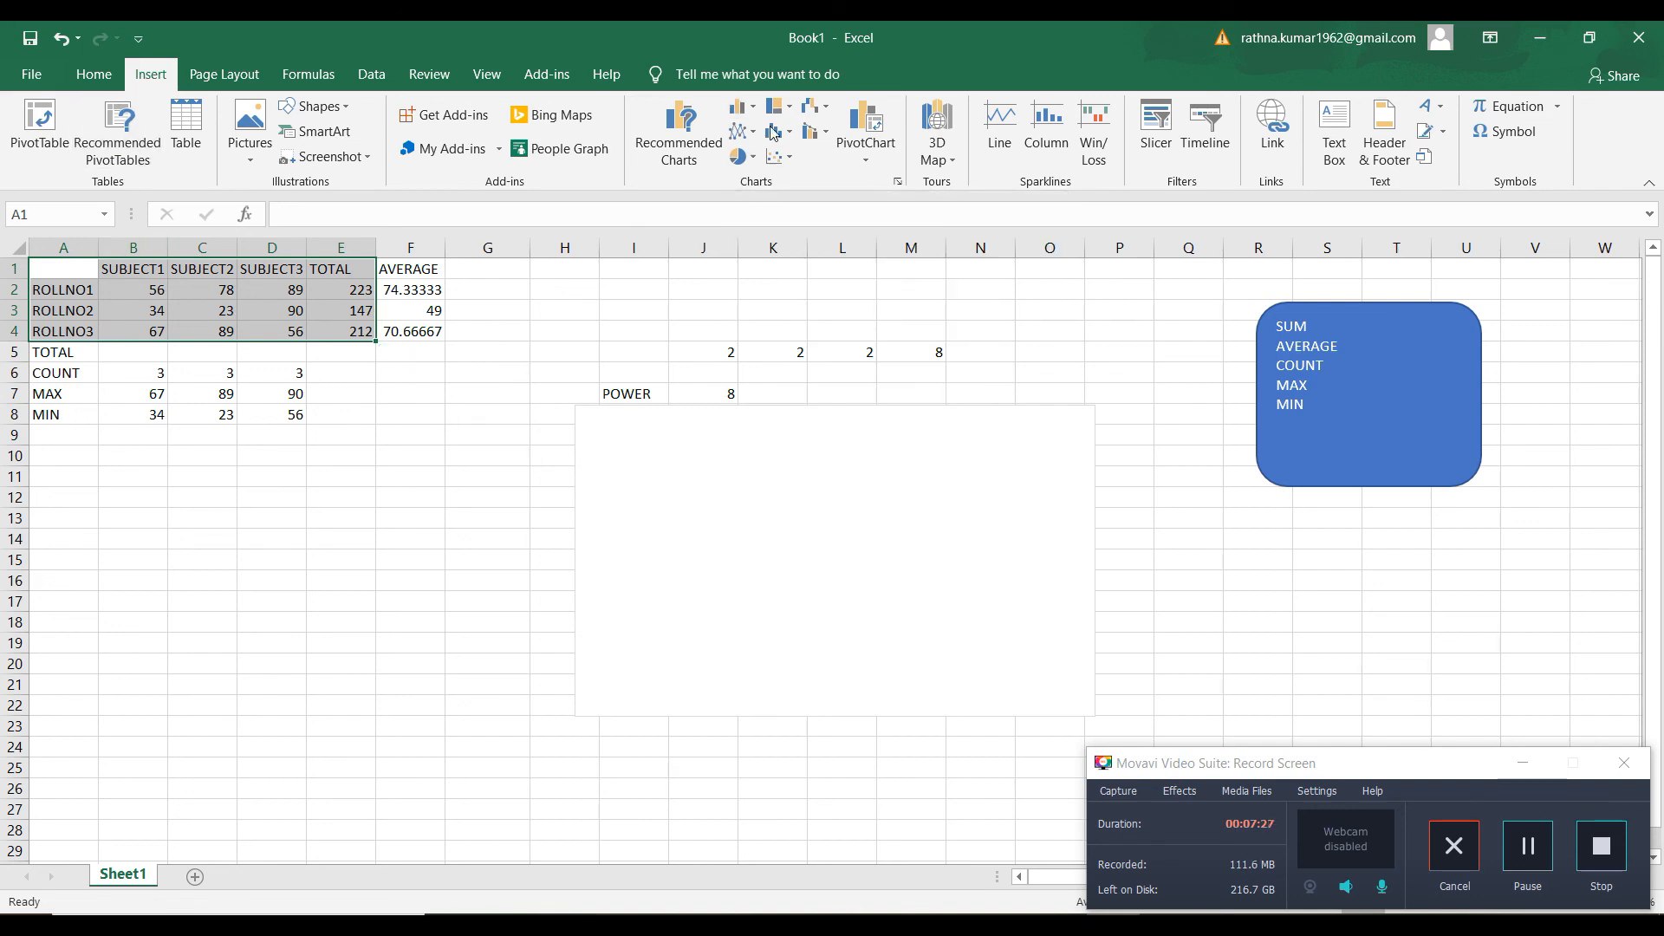
pyautogui.click(750, 108)
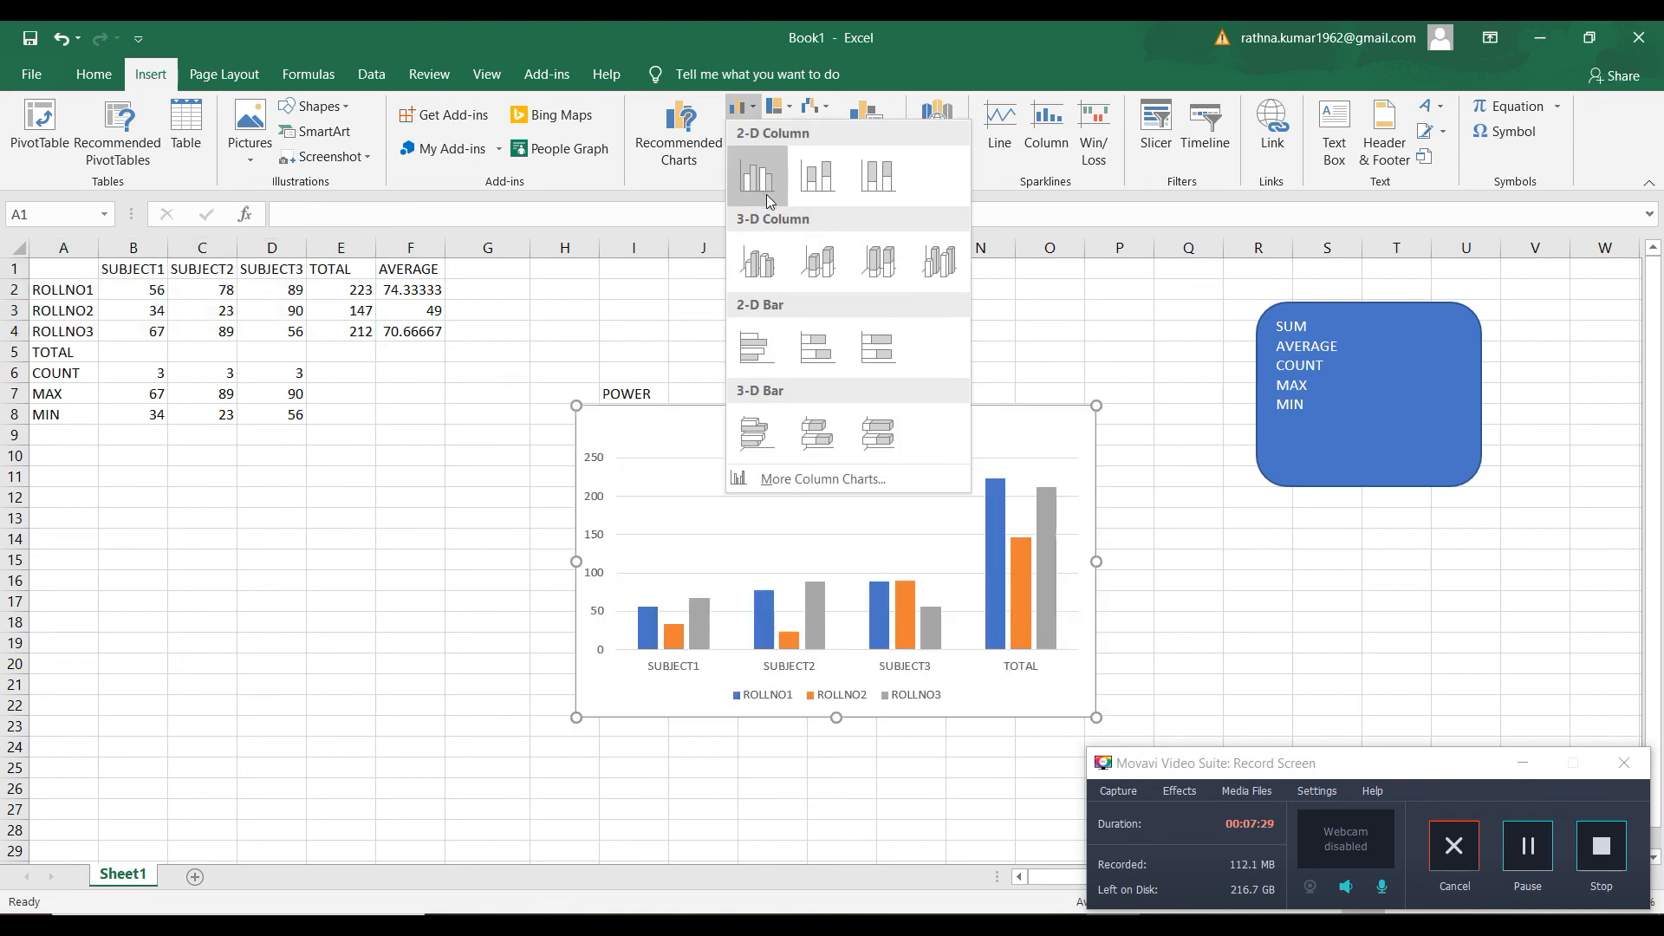
pyautogui.click(758, 261)
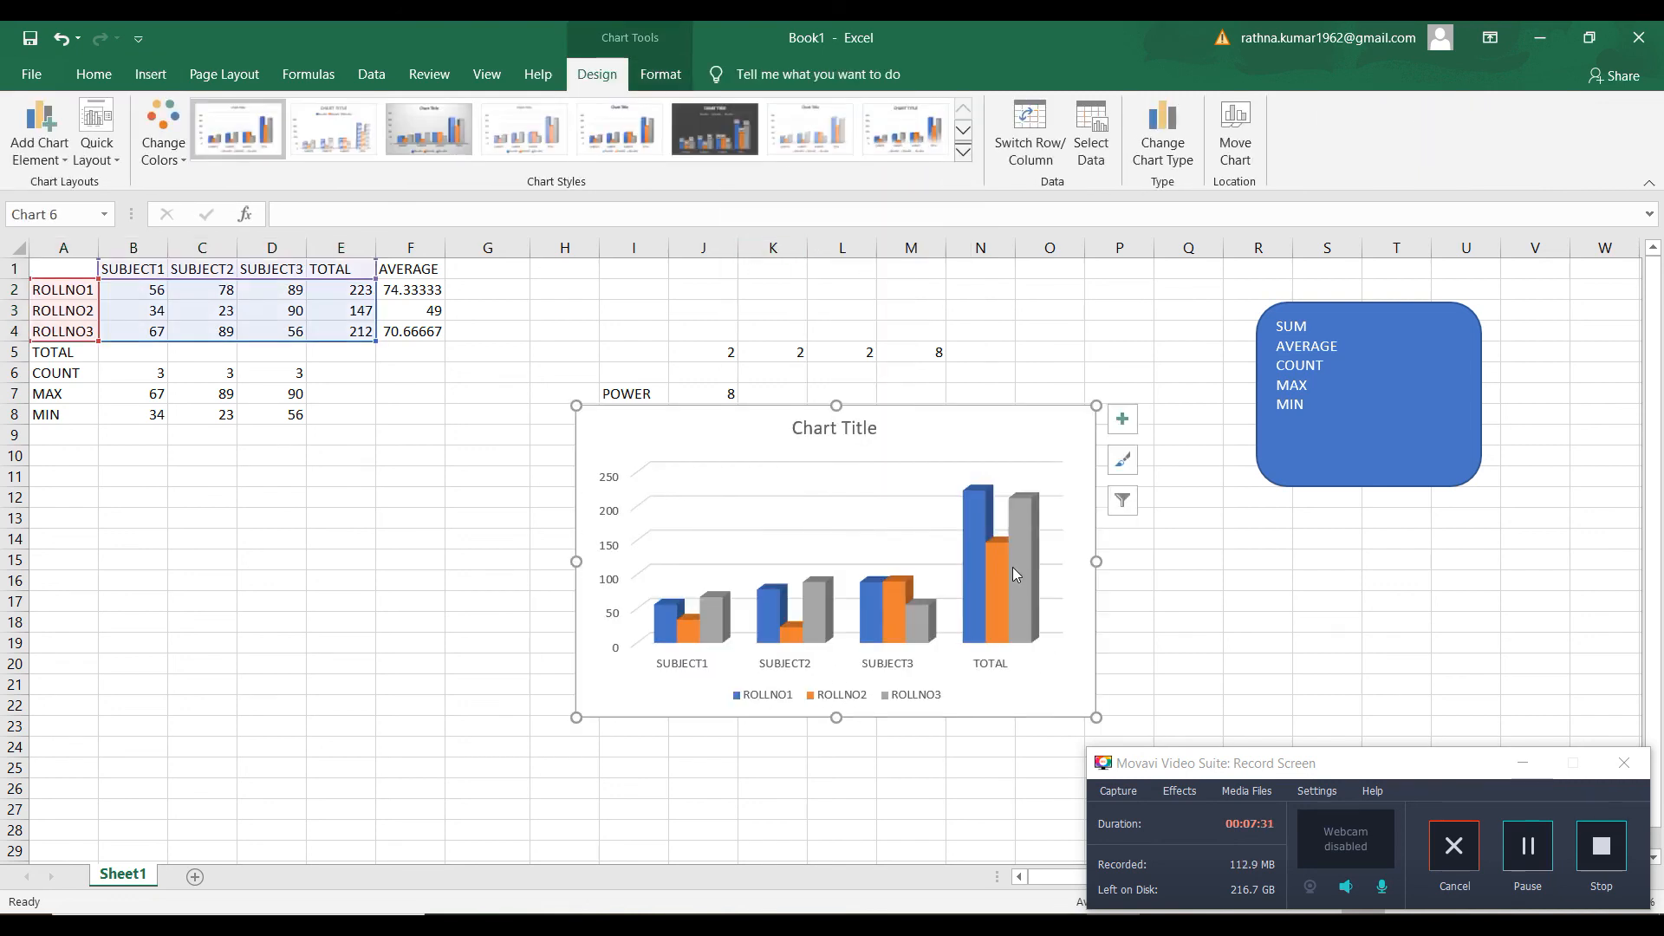
pyautogui.click(1603, 861)
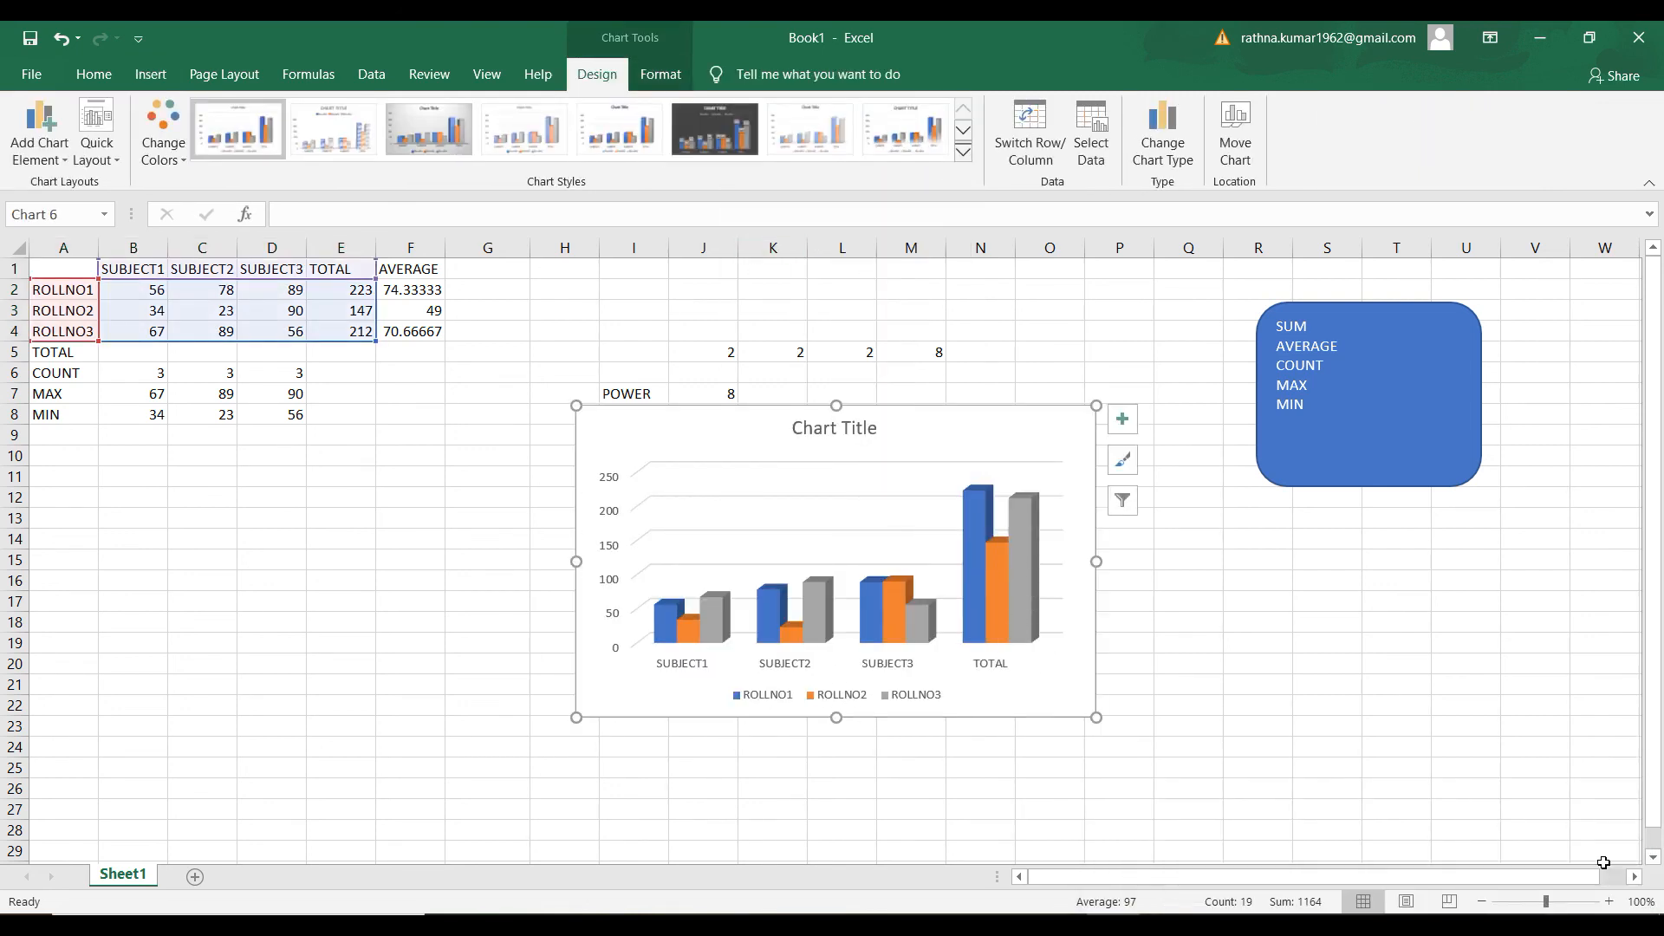